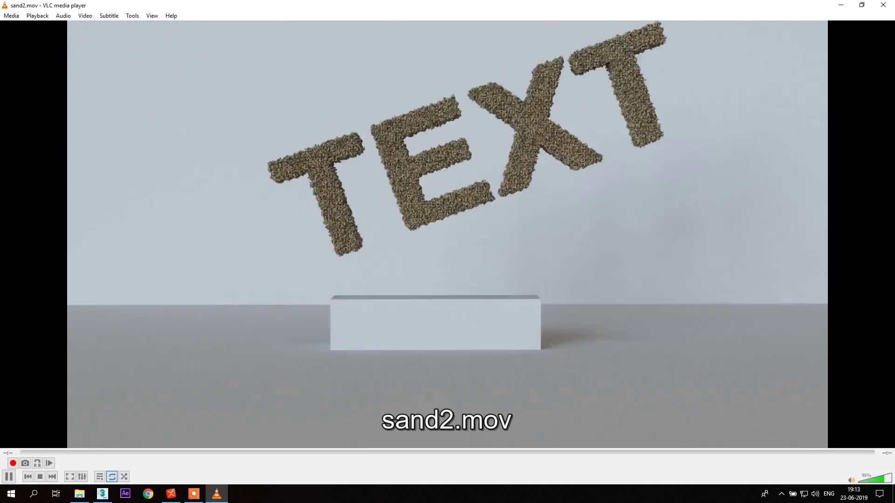
- Open the sand 1.mov render instead of sand2.mov and scrub through it to examine the text collapsing onto the block
left_click(883, 5)
double_click(184, 58)
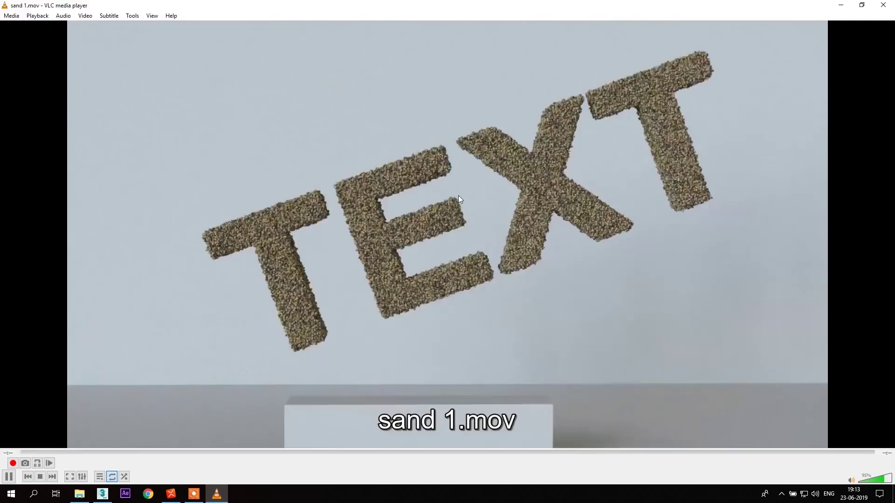
left_click(394, 224)
left_click_drag(49, 453, 539, 471)
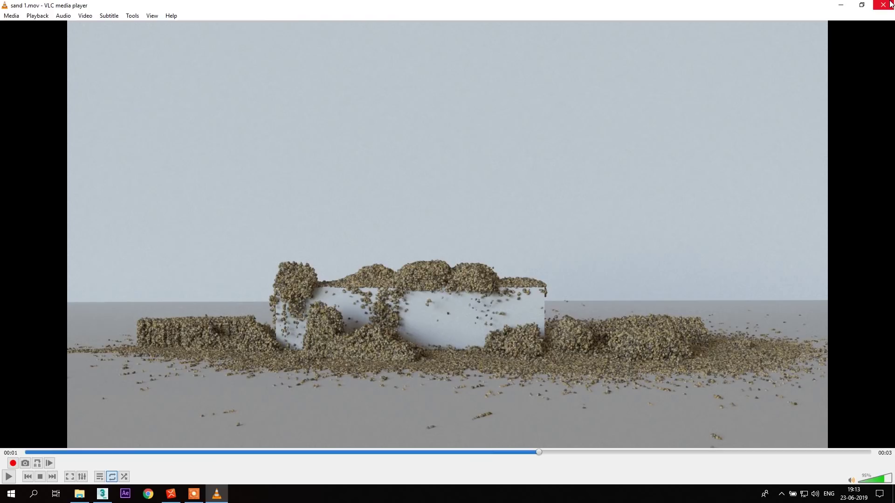
left_click_drag(292, 451, 479, 465)
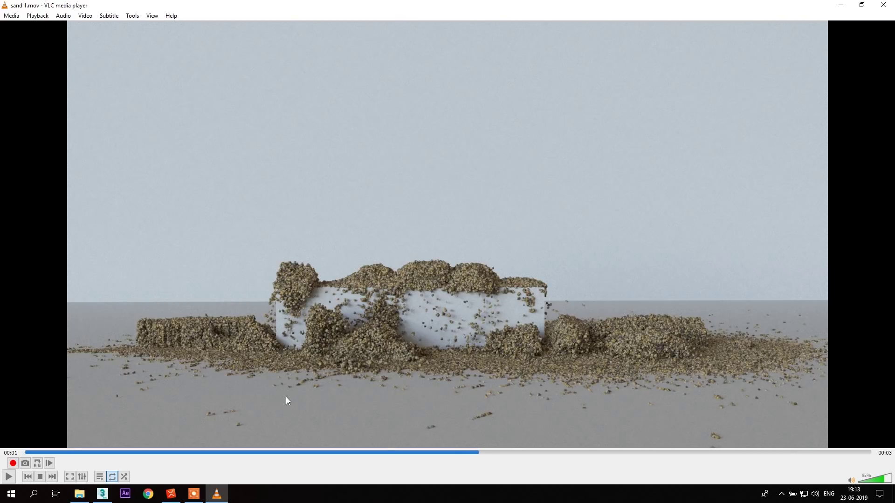
- Switch to the mystique effect mind map in XMind and regroup its five topics, from Base SIM to DONE!, in an evenly spaced column
mouse_move(171, 494)
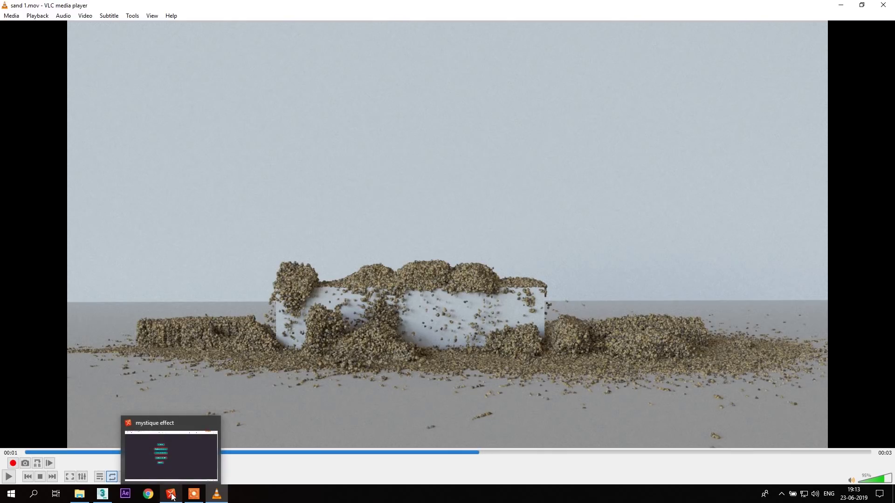
left_click(186, 455)
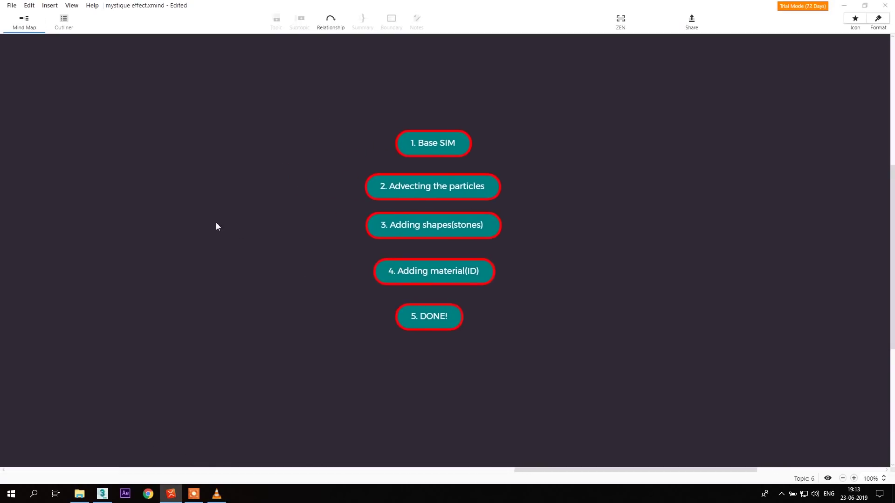
left_click(429, 146)
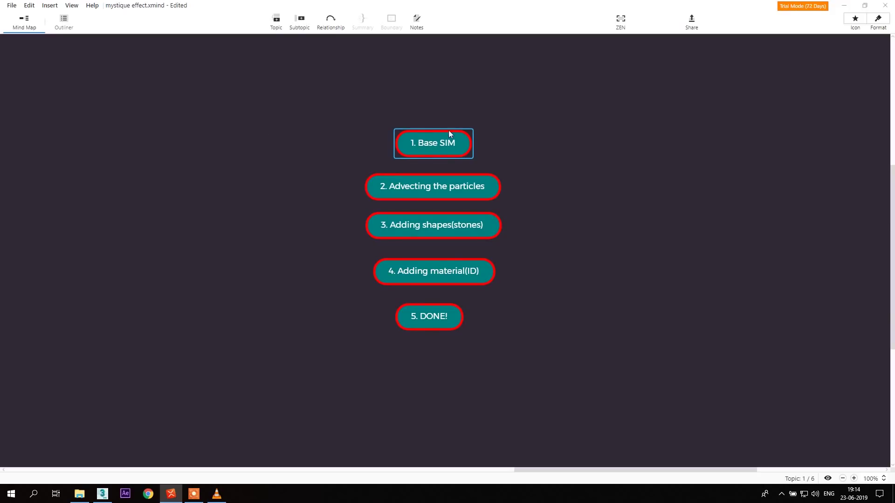
left_click_drag(435, 144, 240, 136)
left_click(433, 191)
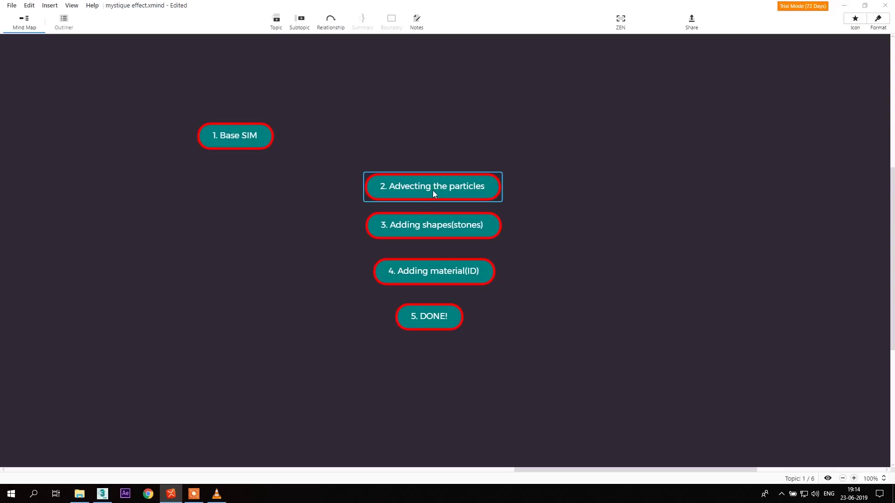
left_click_drag(443, 190, 247, 176)
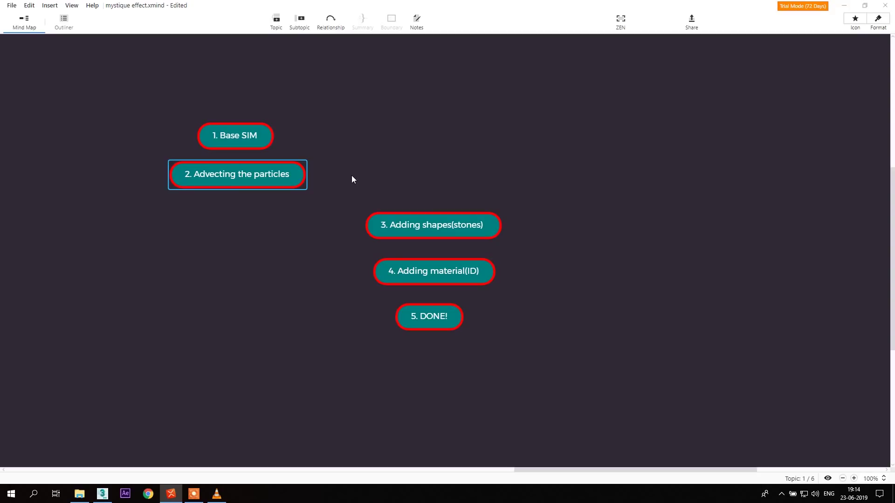
left_click_drag(437, 225, 243, 214)
left_click_drag(438, 266, 233, 243)
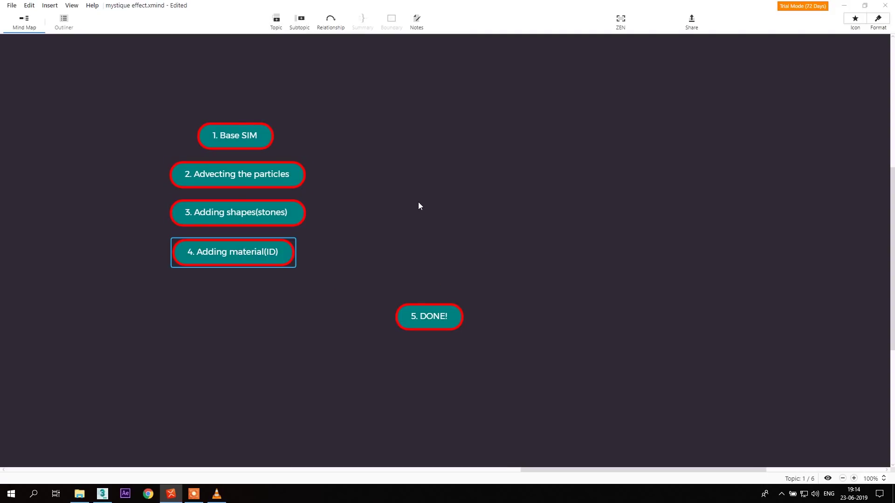
left_click_drag(400, 320, 230, 291)
- Switch to 3ds Max and create a text spline reading "T" at the centre of the perspective grid
left_click(843, 6)
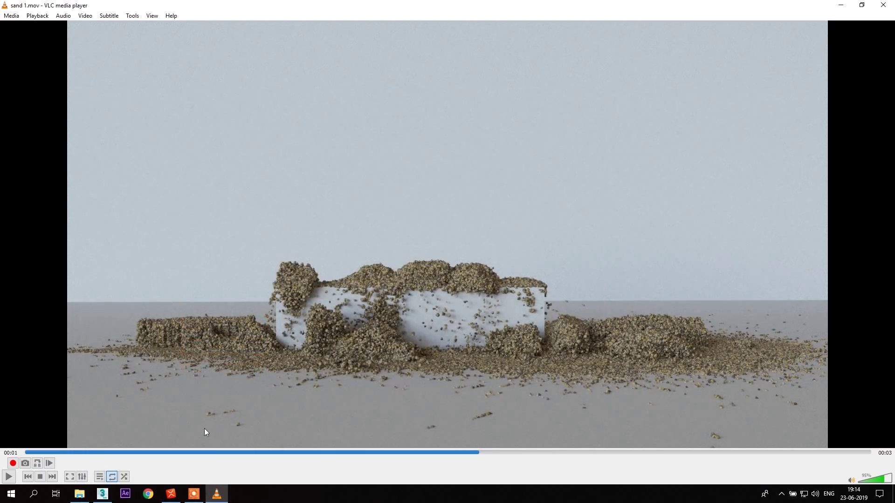
left_click(103, 493)
left_click_drag(365, 249, 108, 99)
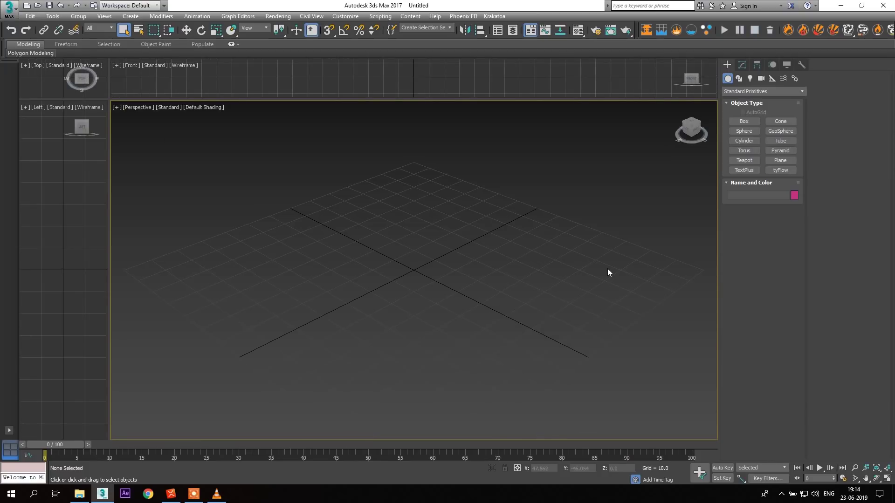
middle_click_drag(603, 273, 481, 251, "alt")
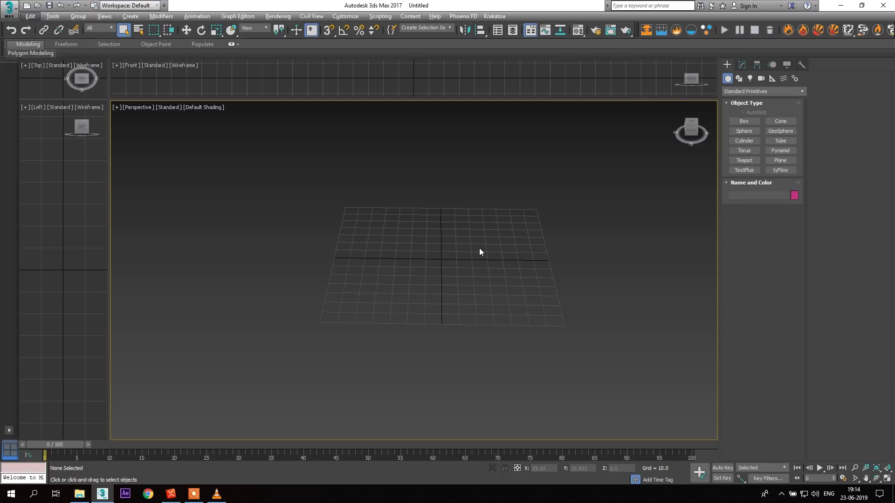
left_click(738, 80)
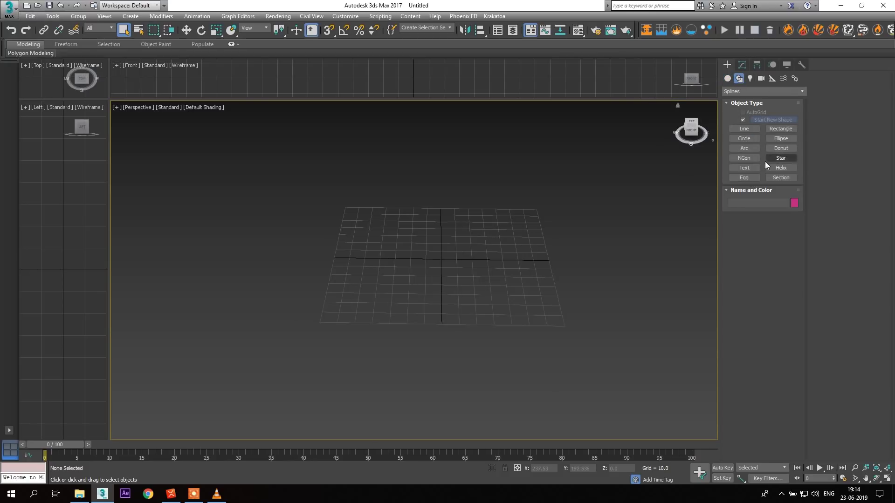
left_click(745, 168)
left_click(441, 259)
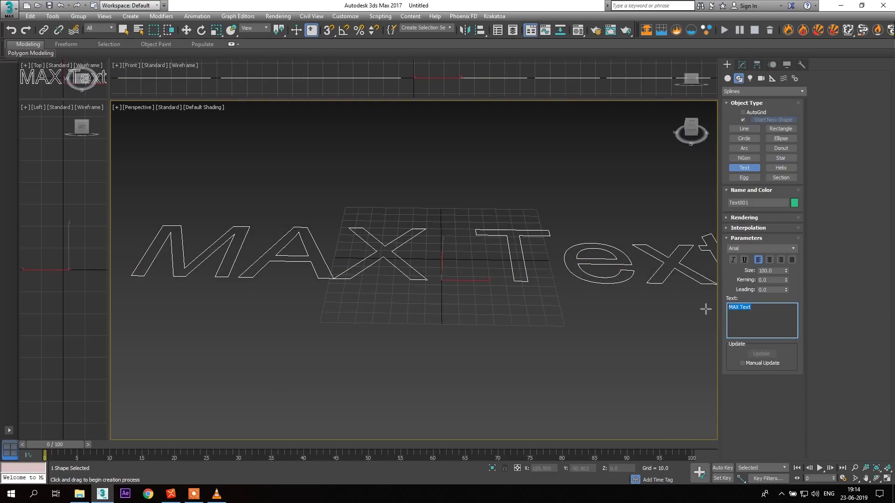
type("T")
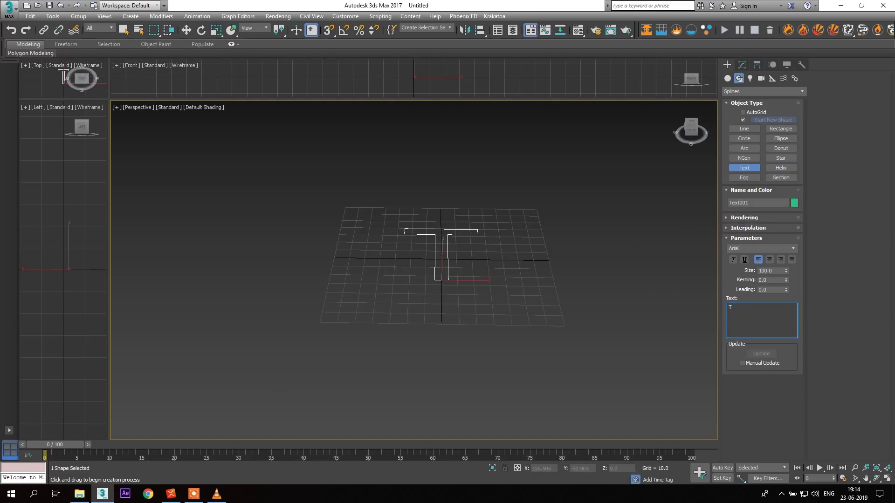
- Rotate the T text upright by about 90 degrees around X and extrude it by 11.5
left_click(201, 30)
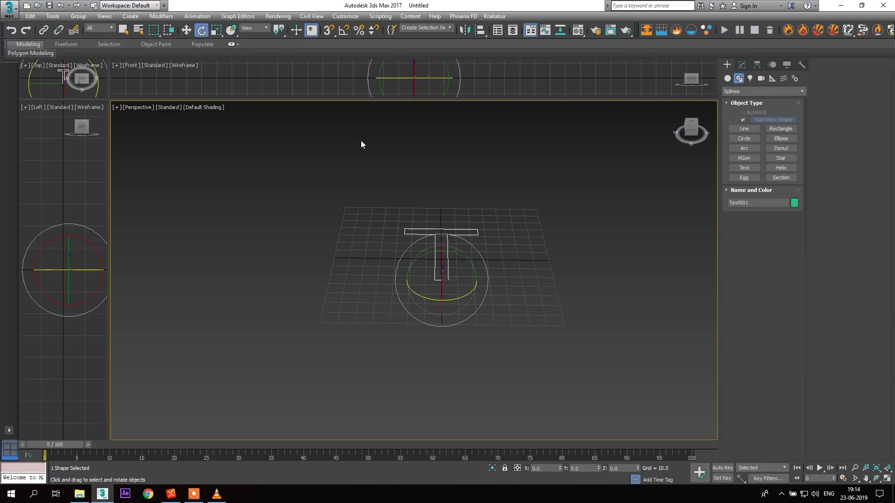
left_click_drag(442, 263, 435, 347)
left_click(742, 64)
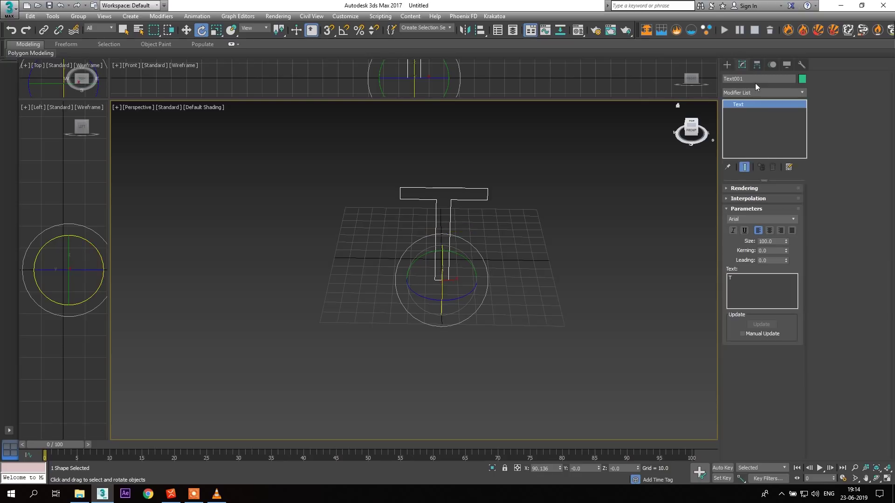
left_click(746, 94)
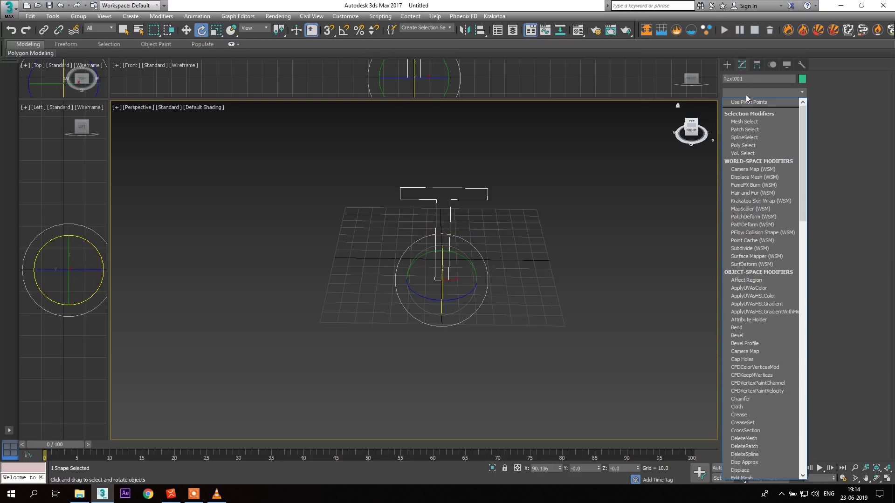
type("ex")
left_click(745, 102)
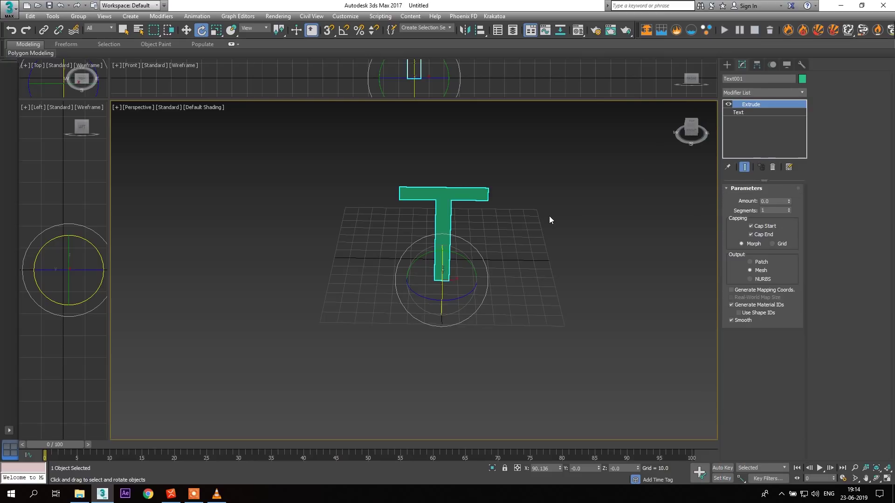
middle_click_drag(429, 139, 452, 175, "alt")
left_click_drag(789, 202, 789, 178)
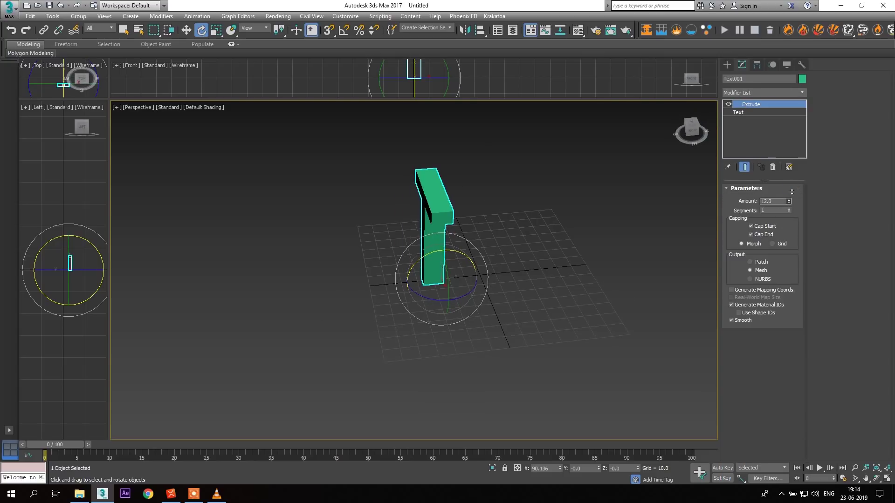
- Raise the extruded T vertically above the grid to a Z position of about 31
left_click(191, 33)
middle_click_drag(376, 152, 345, 171)
left_click_drag(426, 295, 476, 296)
key("ctrl+z")
middle_click_drag(365, 266, 438, 266, "alt")
left_click_drag(445, 265, 448, 229)
key("alt+w")
middle_click_drag(450, 210, 424, 273)
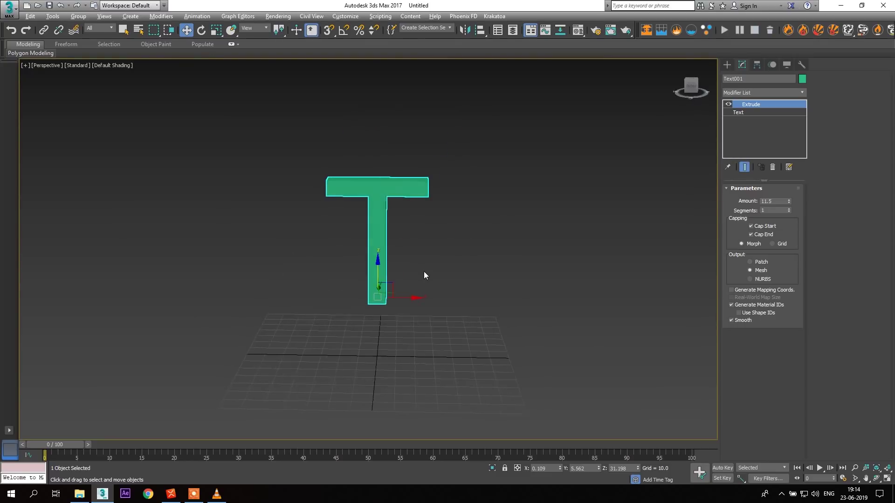
- Tilt the T counter-clockwise in the front plane and move it to about X 17, Z 76
key("e")
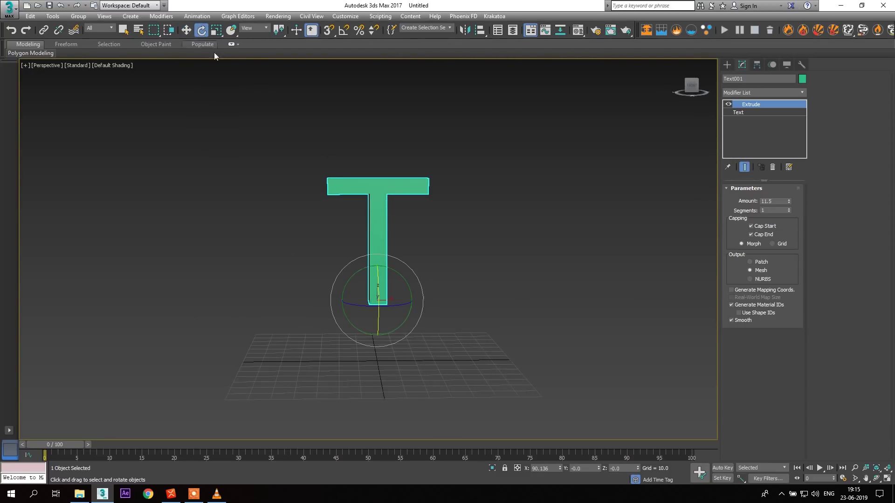
left_click_drag(395, 275, 422, 200)
left_click(186, 29)
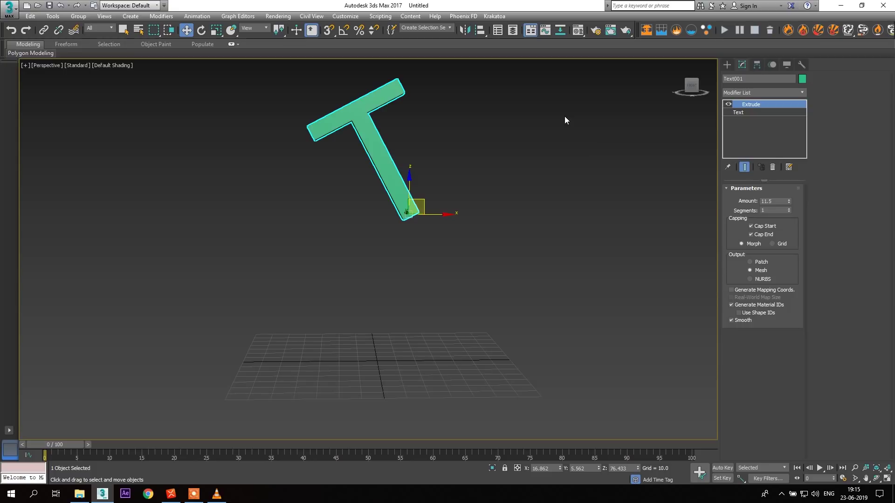
- Create a wide, low box on the grid beneath the tilted T at about X 9, Y 5
left_click(727, 64)
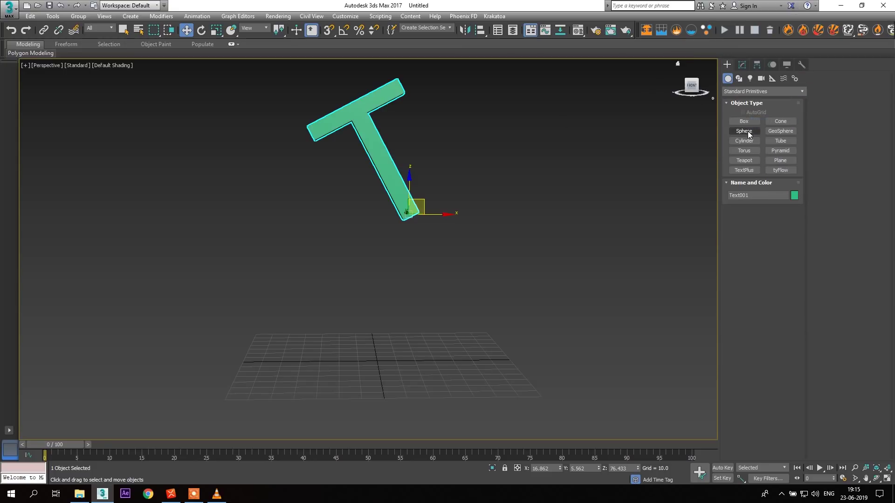
left_click(744, 121)
left_click_drag(336, 351, 457, 367)
middle_click_drag(333, 324, 307, 269, "alt")
key("w")
middle_click_drag(239, 158, 425, 133, "alt")
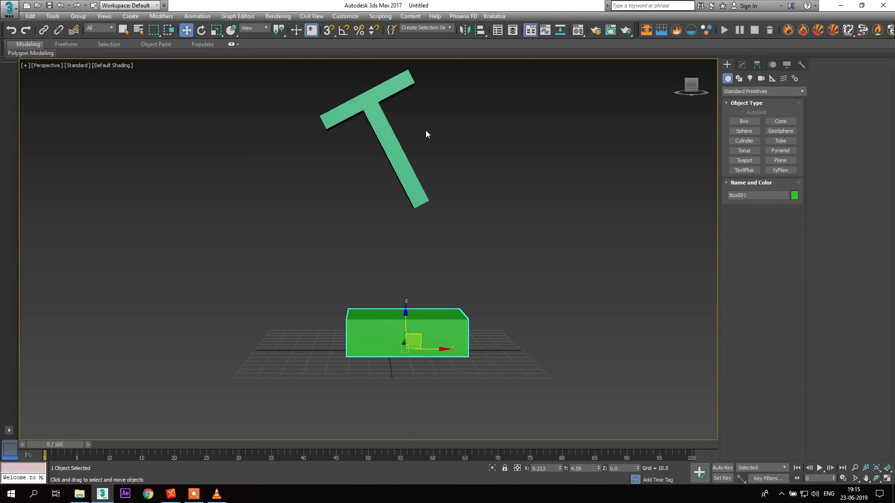
- Select both the T and the box and change their object colour to light grey
left_click_drag(505, 362, 507, 360)
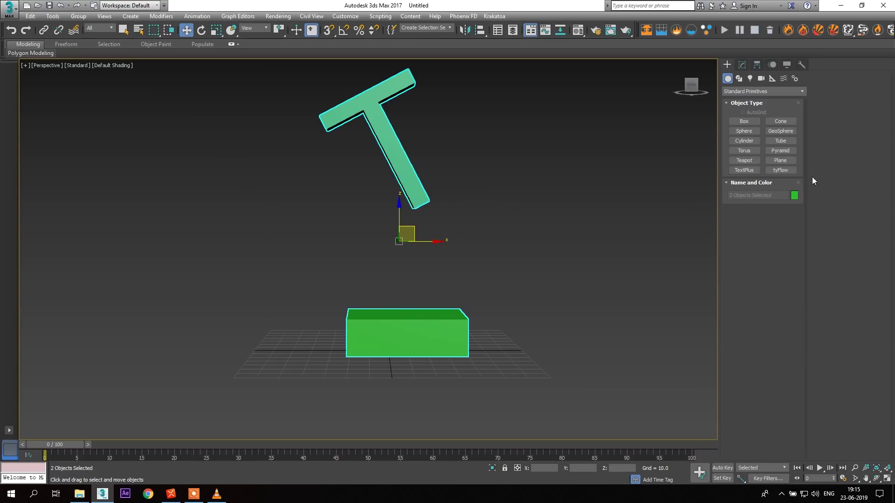
left_click(794, 195)
left_click(502, 269)
left_click(495, 297)
- Enable Display as Box in the T text's object properties and deselect it
left_click(402, 170)
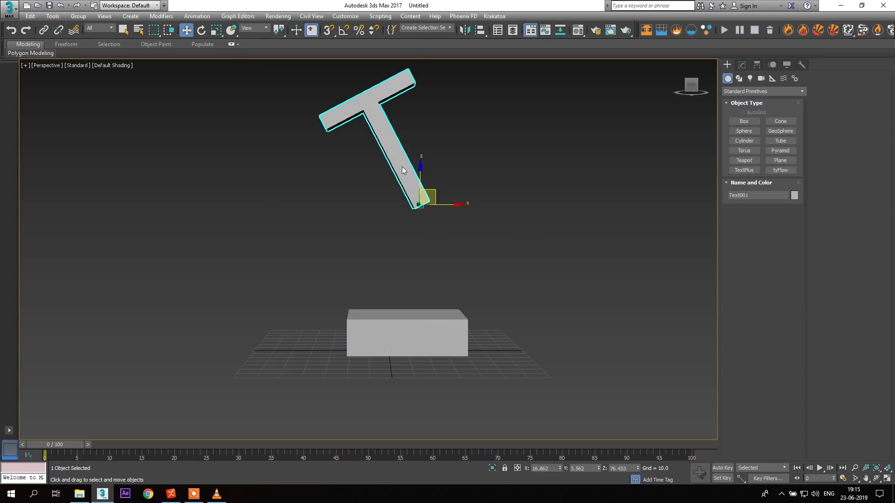
right_click(402, 167)
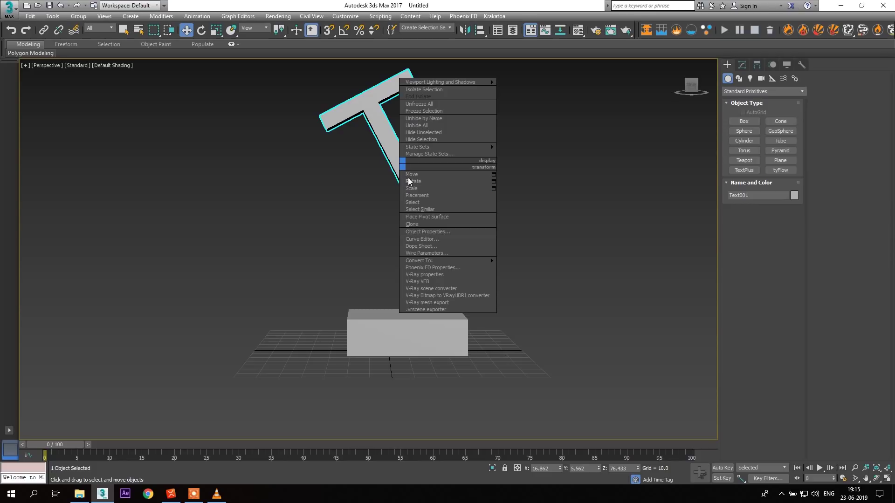
left_click(442, 232)
left_click(397, 264)
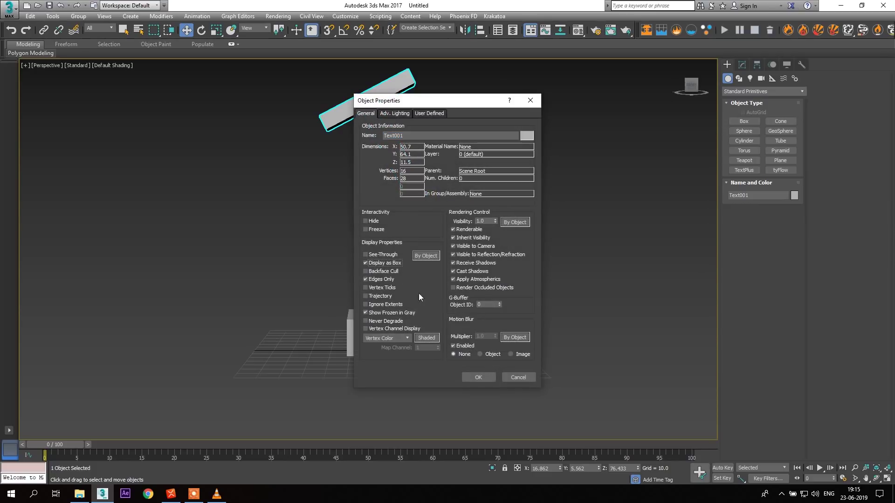
left_click(480, 375)
left_click(503, 247)
- Place a tyFlow object on the grid beside the box and open its editor, keeping the scene visible alongside
left_click(775, 171)
left_click_drag(280, 352, 299, 352)
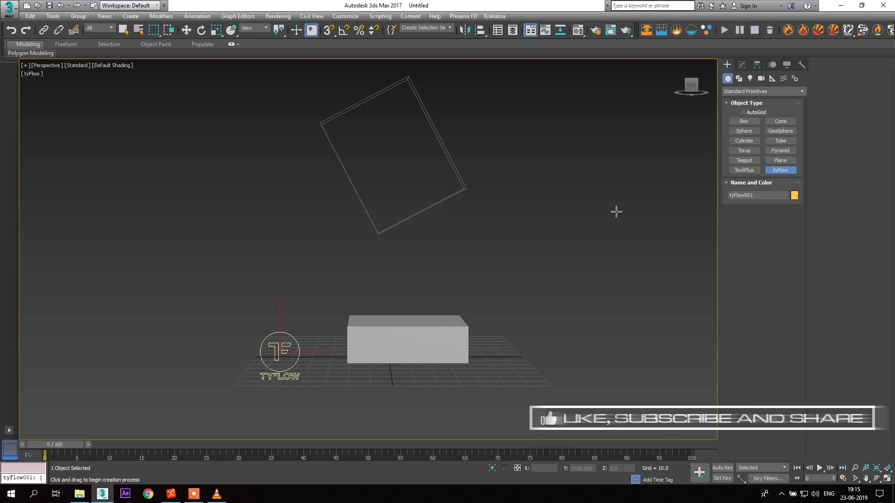
left_click(741, 65)
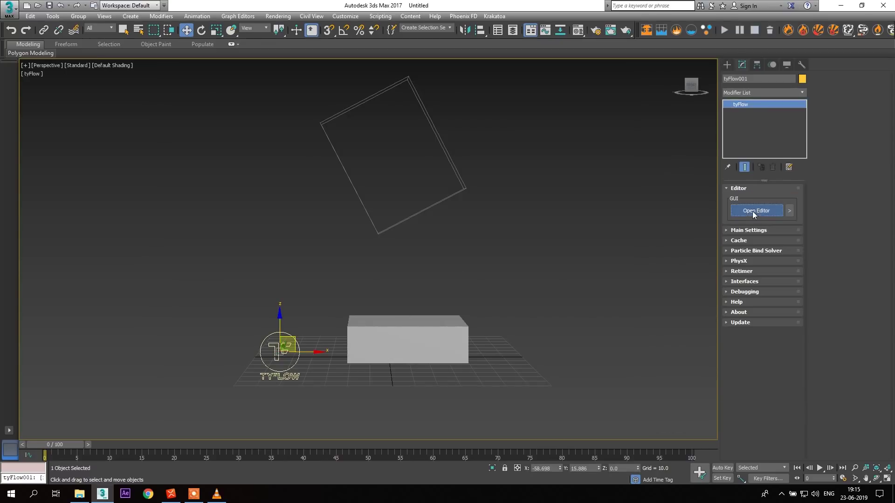
left_click(752, 211)
left_click_drag(584, 409, 415, 404)
middle_click_drag(465, 251, 601, 245)
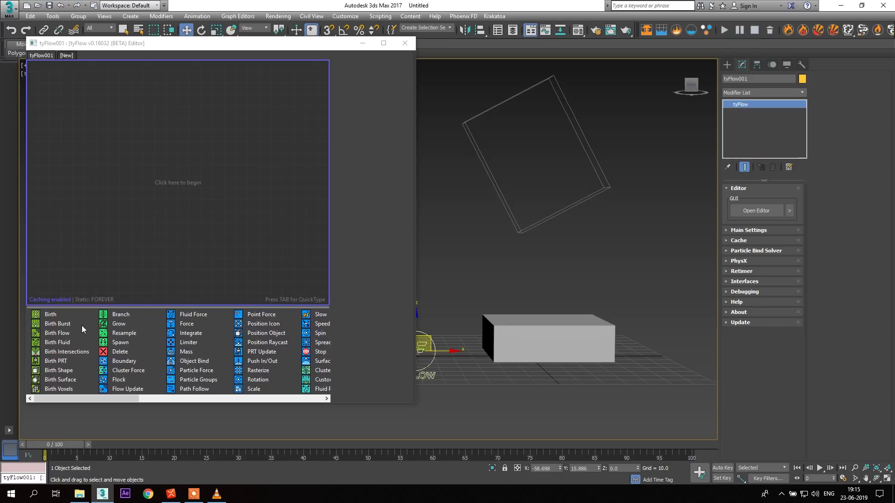
- Add a new event with a Birth Shape operator and pick the T text as its object
left_click(57, 371)
left_click_drag(123, 197, 124, 198)
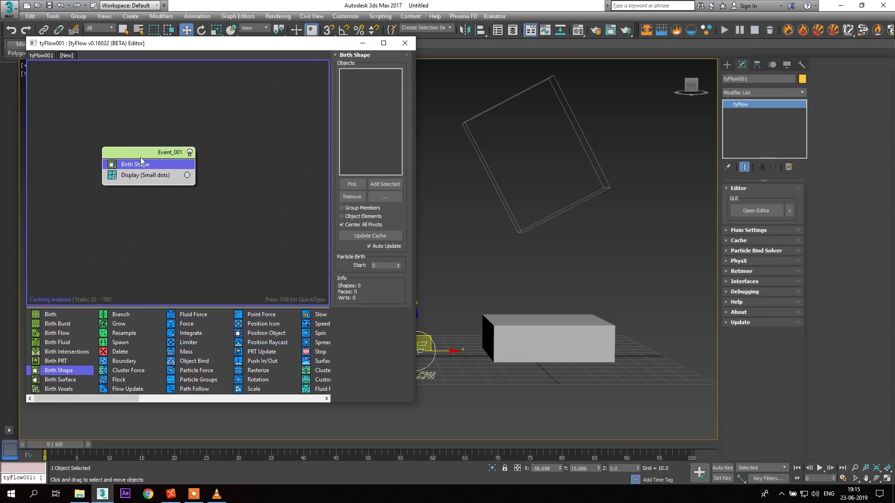
left_click(352, 184)
left_click(517, 229)
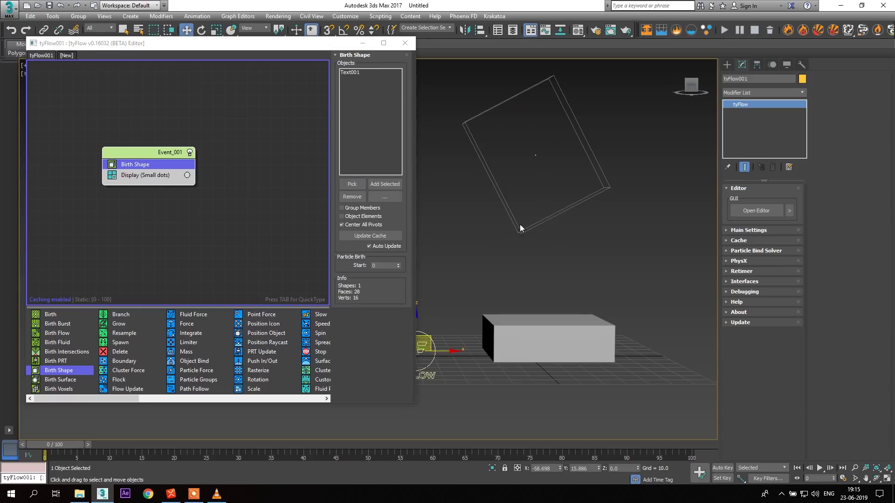
- Replace Birth Shape with a Birth Voxels operator, pick the T text as its source object and set the voxel size to 1.5
left_click(66, 389)
left_click_drag(67, 390, 158, 166)
left_click(359, 180)
left_click(495, 232)
double_click(384, 275)
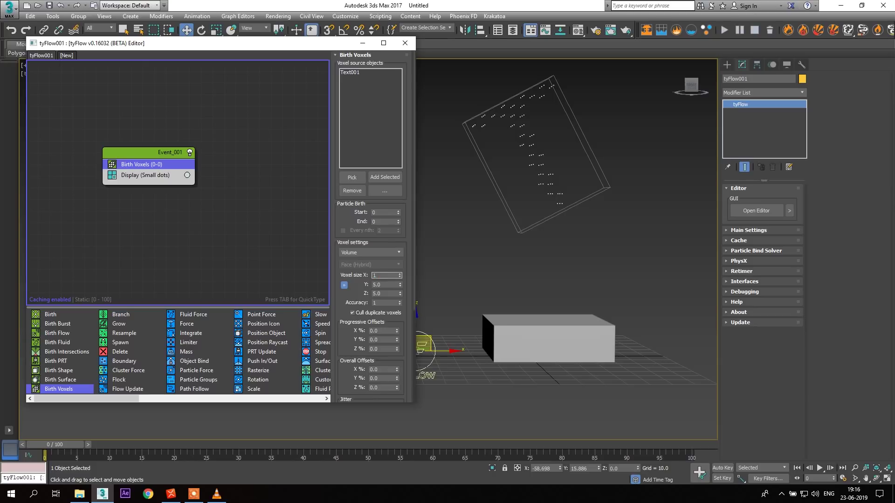
key("Return")
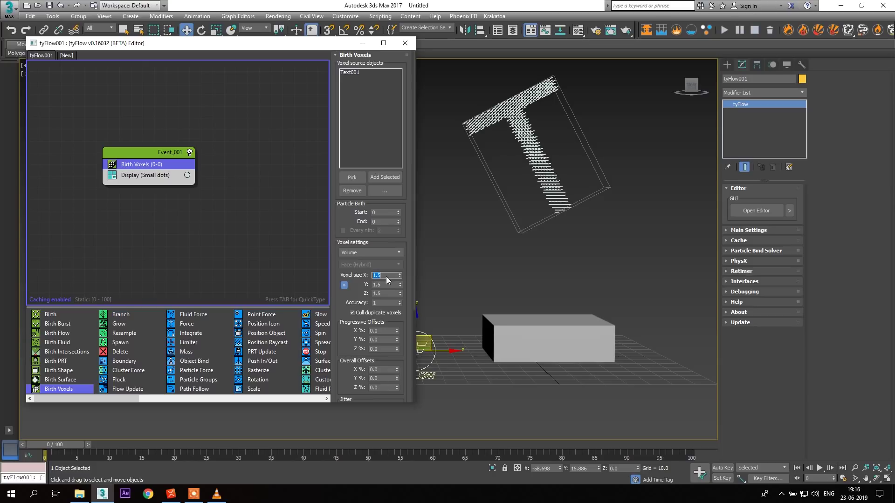
- Set the event's Display operator type to Sprites
left_click(147, 176)
left_click(381, 75)
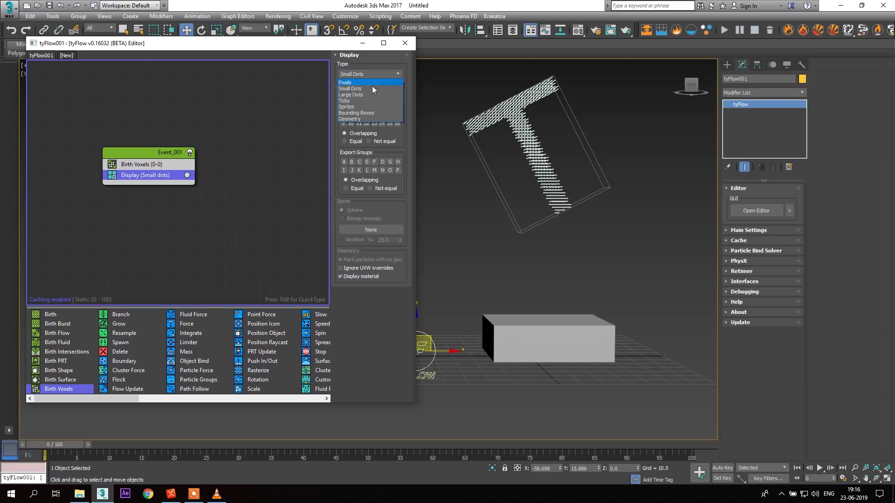
left_click(361, 110)
middle_click_drag(563, 281, 561, 285)
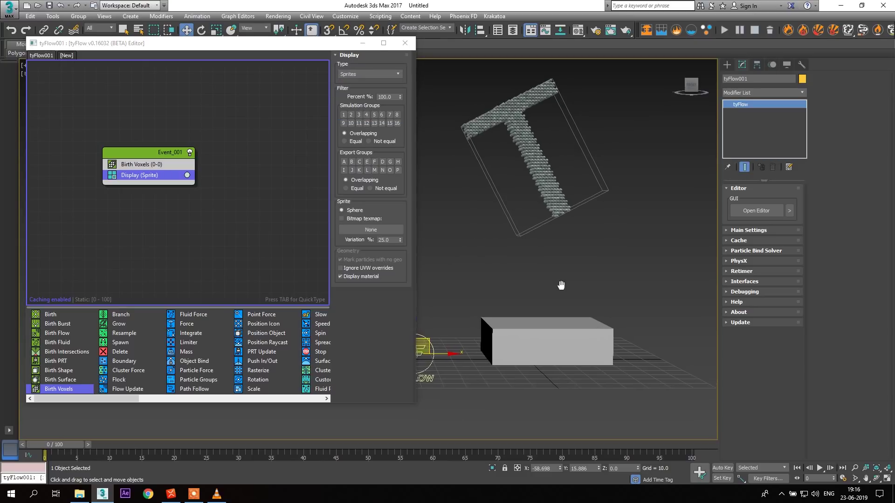
- Add a Force operator to the event and apply a built-in gravity strength of -0.83
key("Tab")
type("fo")
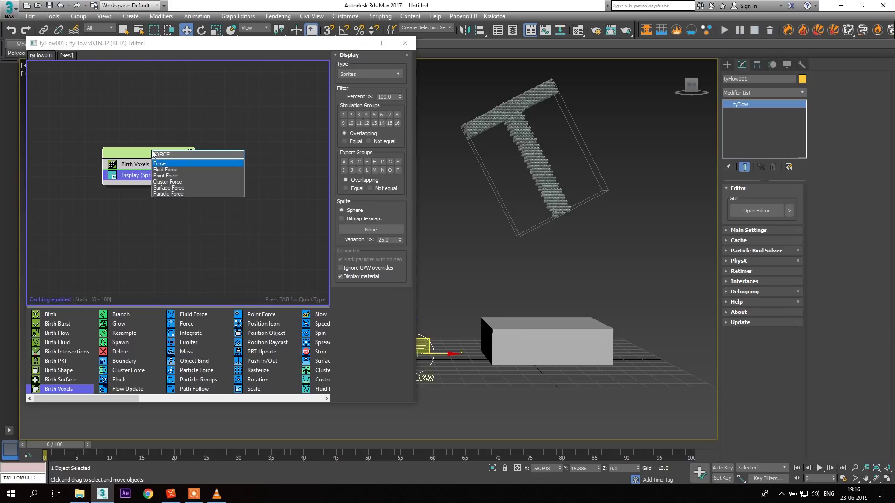
key("Return")
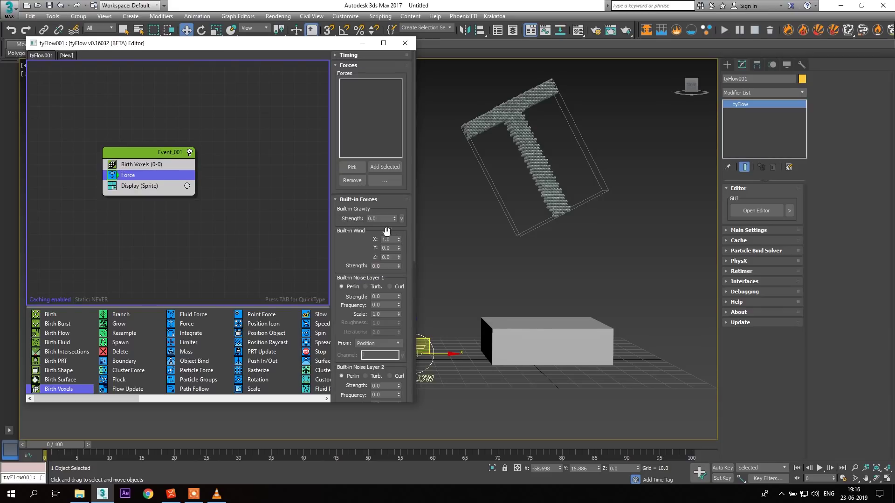
left_click(401, 218)
left_click(416, 225)
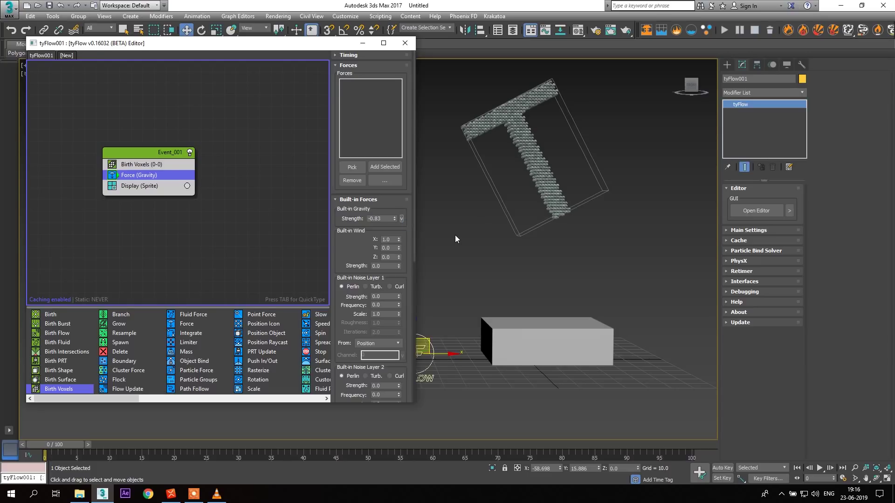
- Add a Collision operator to the event and pick the box as its collider
left_click(152, 153)
key("Tab")
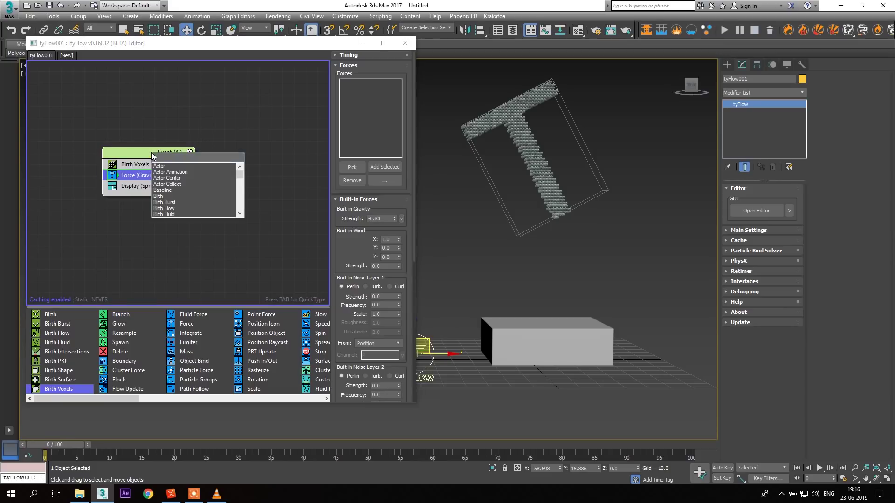
type("COLL")
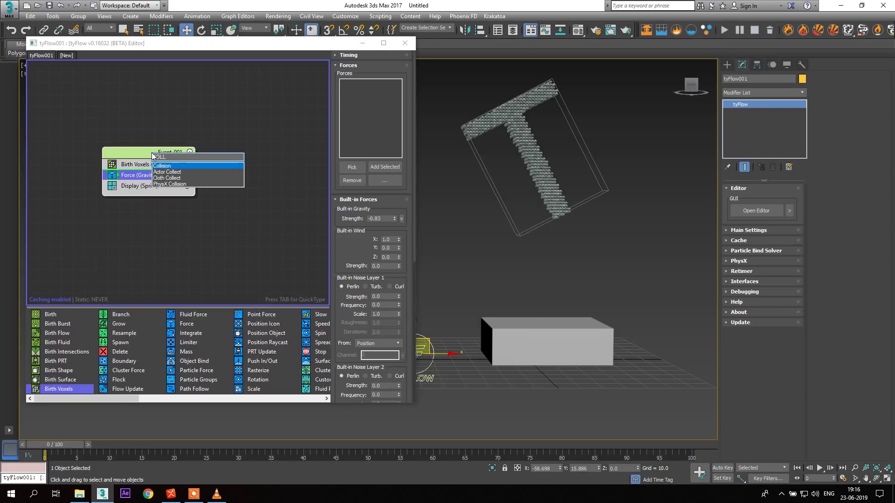
key("Return")
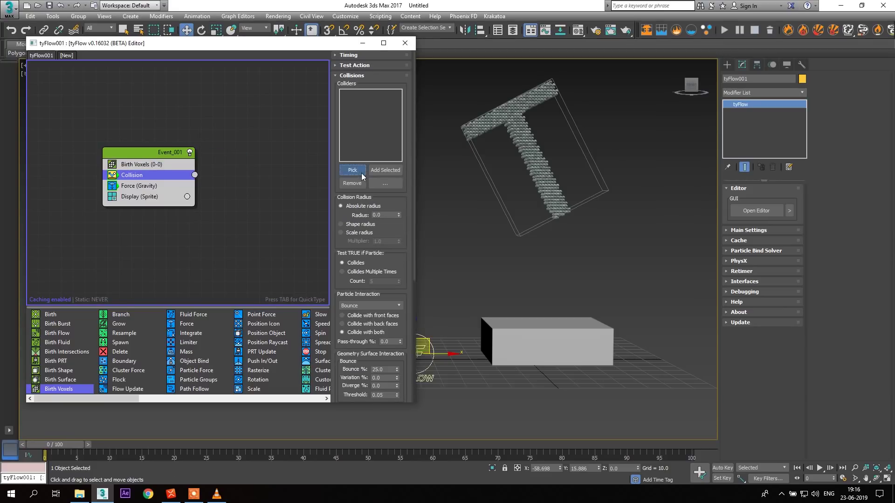
left_click(511, 343)
- Create a large Deflector space warp on the grid, extending well beyond the box on all sides
scroll(518, 304, "down", 6)
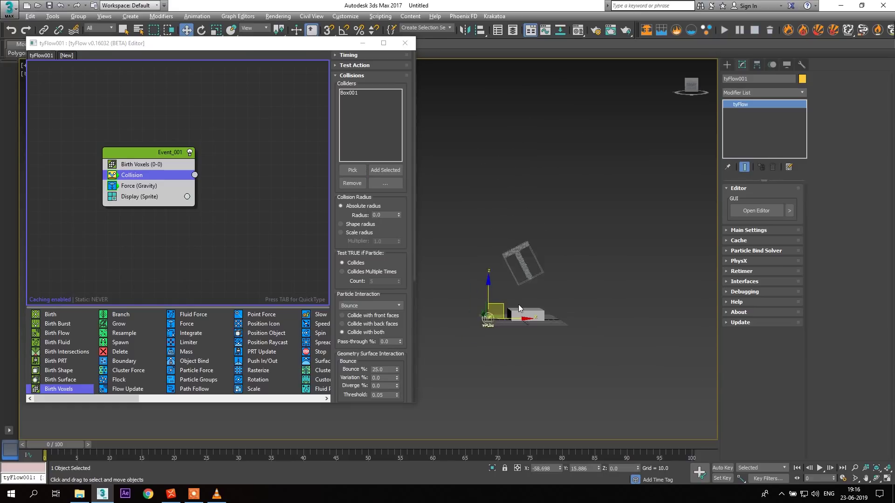
left_click(728, 64)
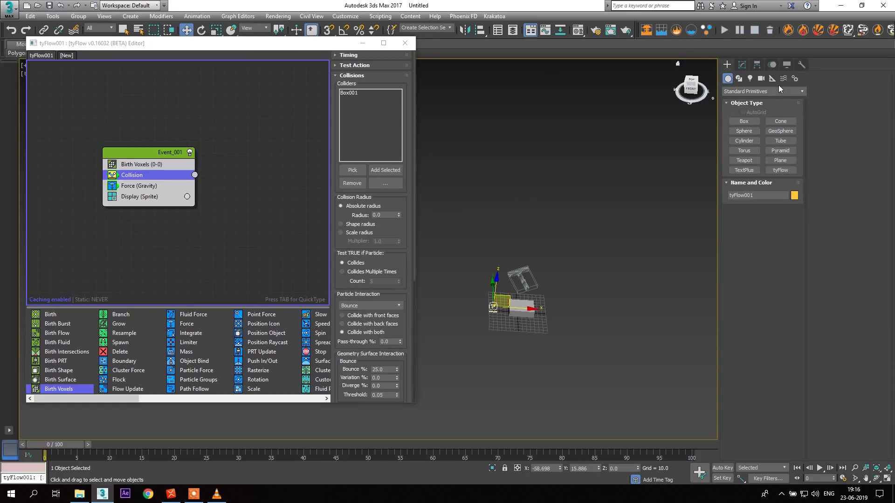
left_click(783, 78)
left_click(757, 148)
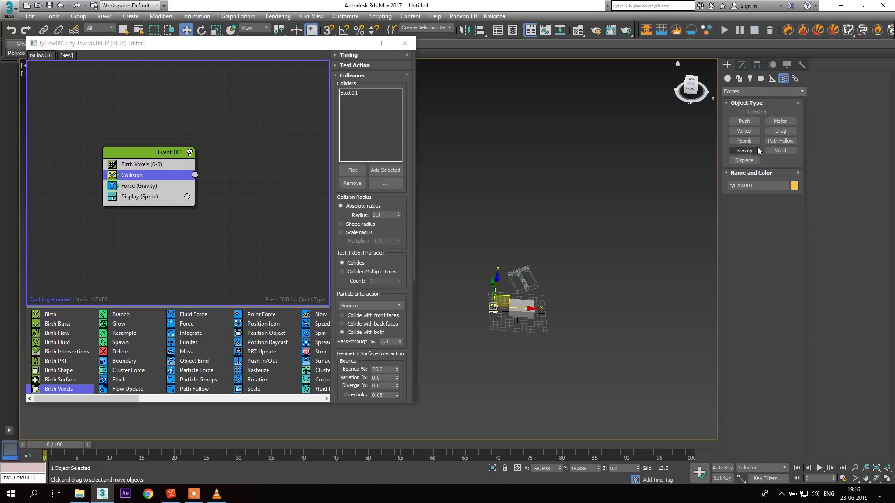
left_click(773, 78)
left_click(761, 91)
left_click(761, 91)
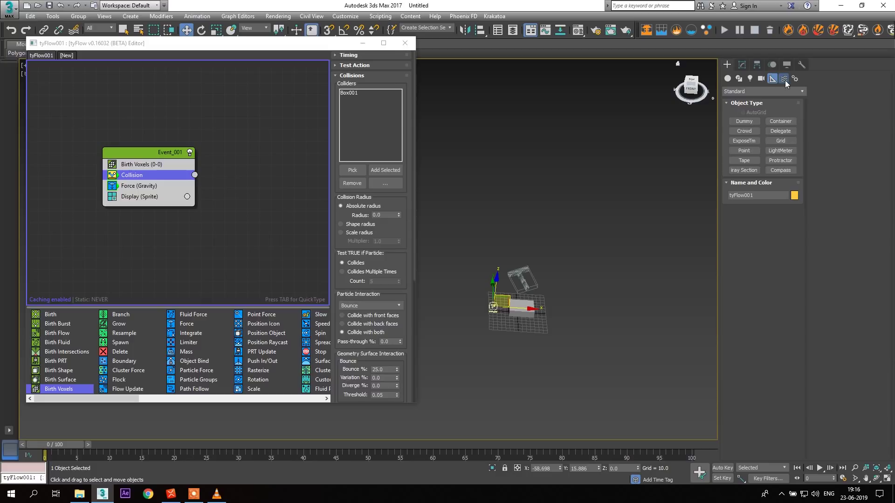
left_click(785, 79)
left_click(773, 92)
left_click(763, 109)
left_click(780, 140)
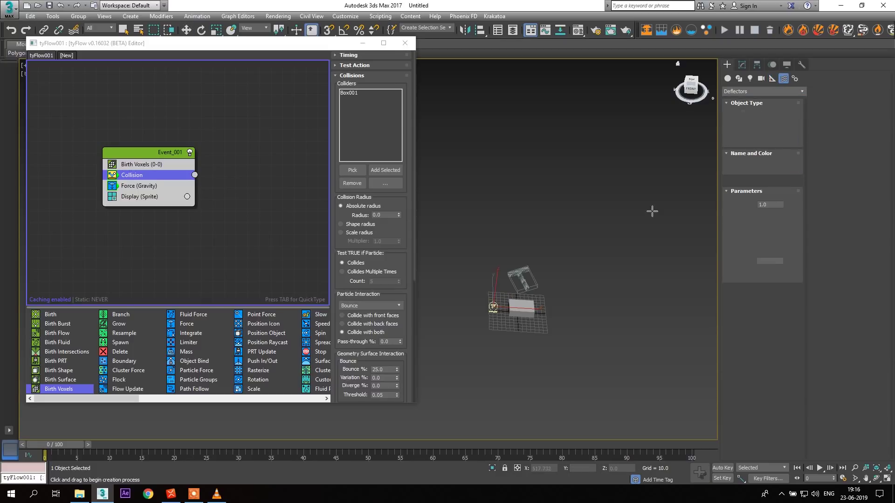
left_click_drag(435, 247, 706, 431)
- Move the deflector to centre it around the box and add it to the Collision operator's colliders
left_click(187, 30)
left_click_drag(570, 320, 532, 312)
left_click(384, 169)
- Advance the timeline to frame 4 to check the T particles falling towards the box
middle_click_drag(536, 326, 519, 297, "alt")
scroll(521, 299, "up", 3)
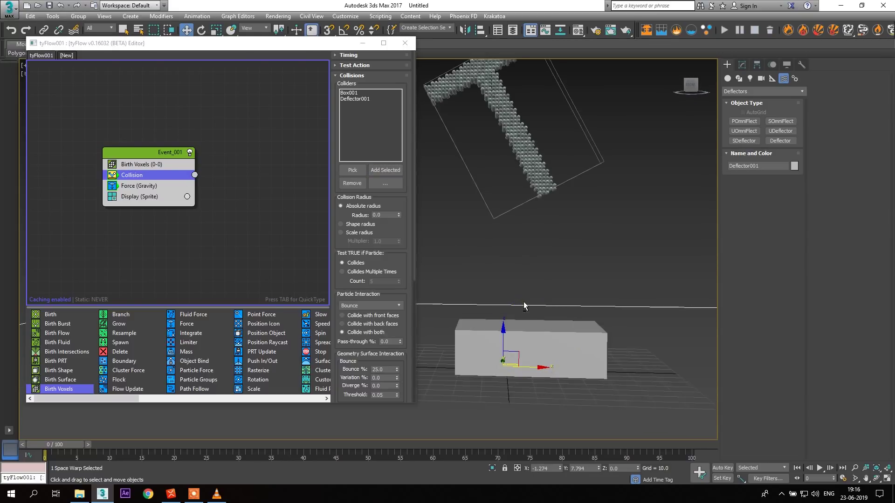
scroll(533, 317, "down", 3)
scroll(529, 322, "up", 2)
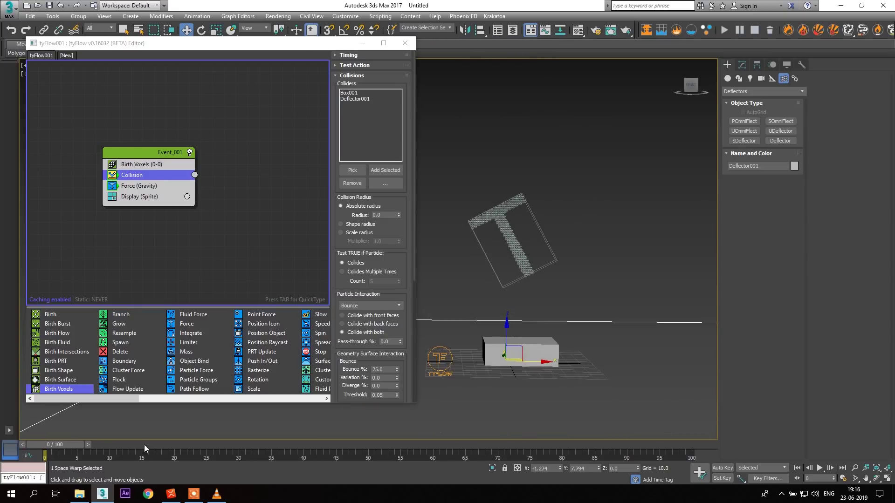
left_click_drag(60, 445, 86, 461)
- Add a Particle Physics operator to the event and set its collision force friction to 75%
left_click(155, 152)
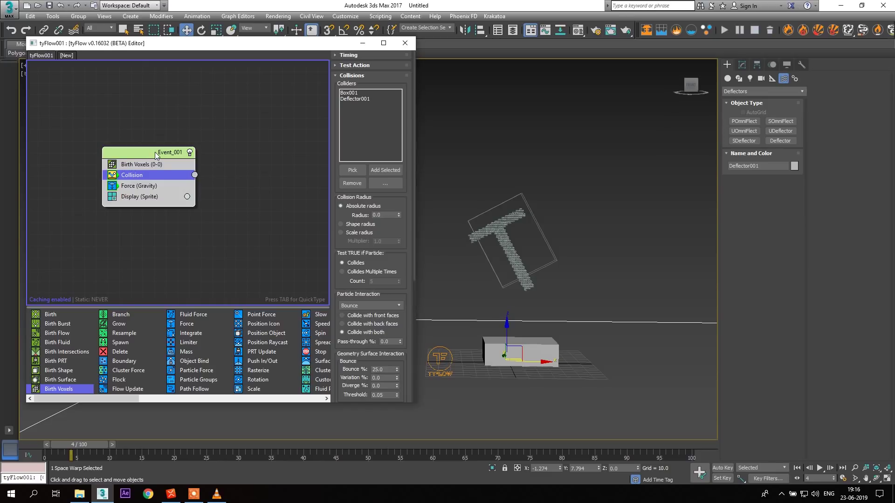
key("Tab")
type("PART")
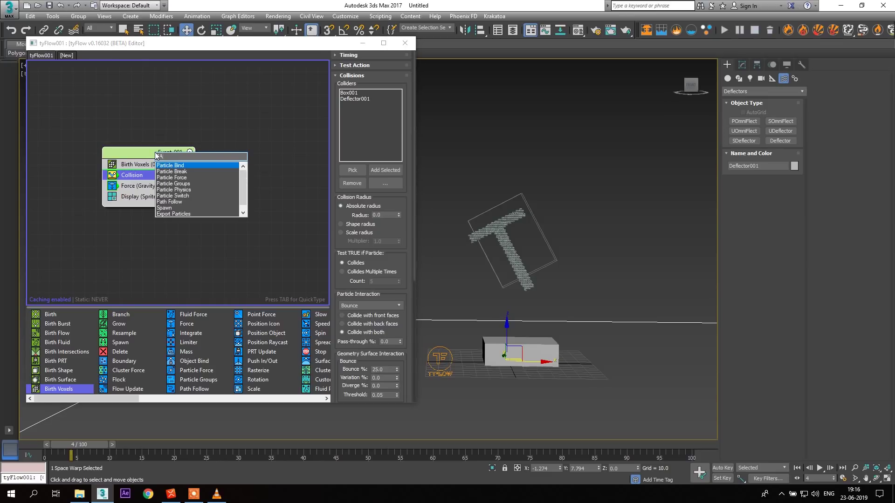
left_click(191, 190)
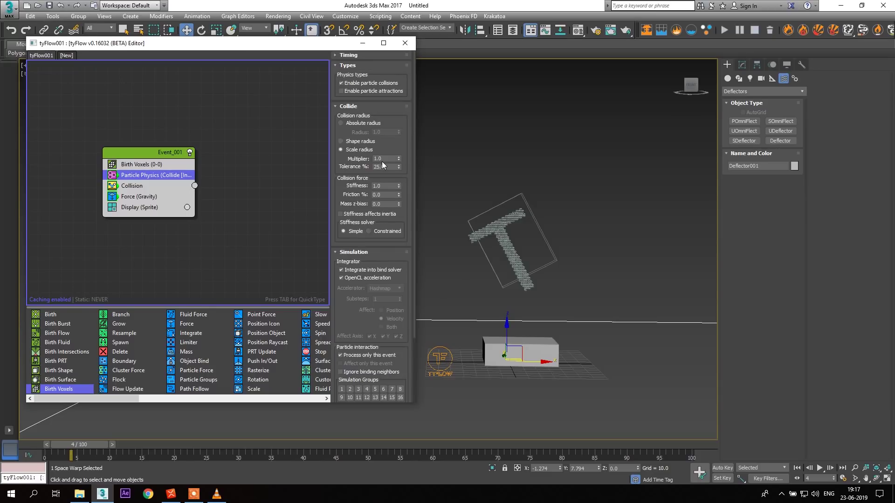
left_click(384, 194)
- Turn on Draw Collision Shapes for the Particle Physics operator
scroll(363, 255, "down", 3)
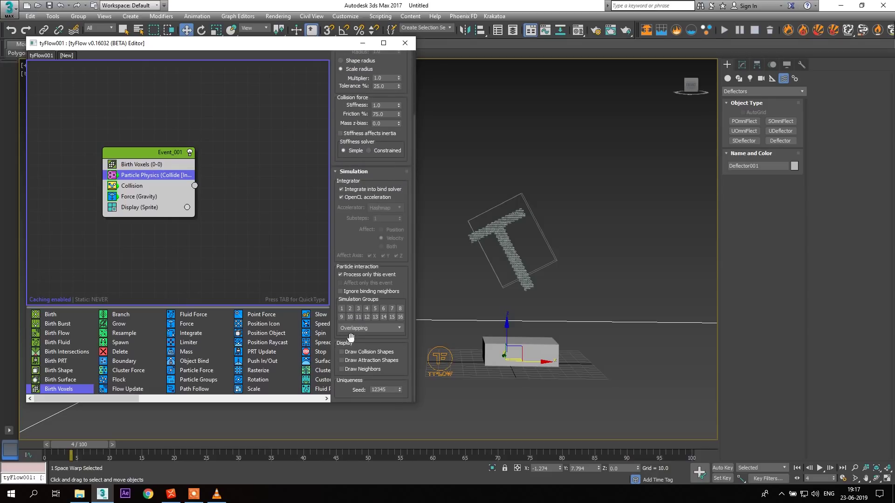
left_click(354, 352)
scroll(594, 236, "up", 5)
scroll(594, 236, "down", 5)
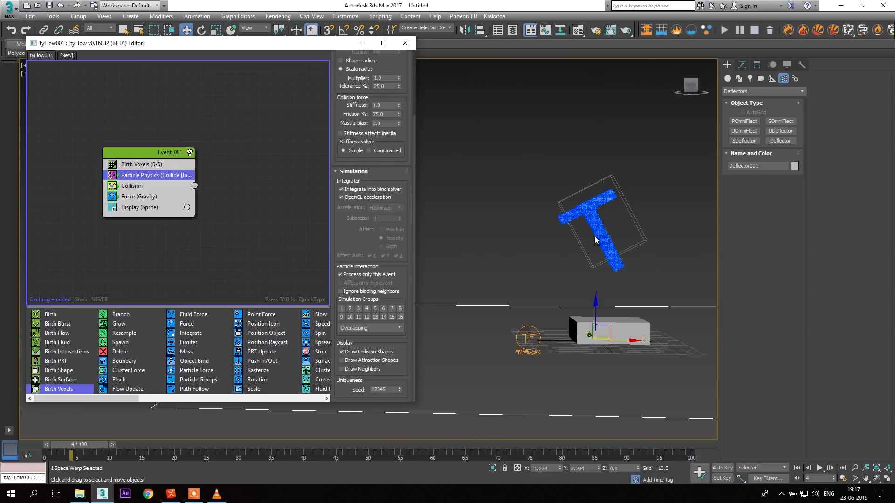
- Play the simulation to check how the T particles collapse onto the box, and stop at frame 32
middle_click_drag(594, 236, 531, 243)
scroll(531, 243, "up", 3)
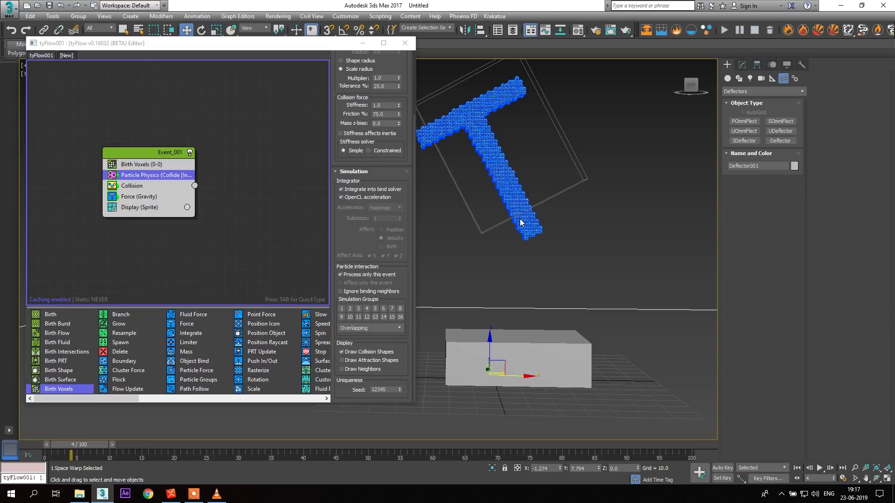
scroll(529, 251, "down", 2)
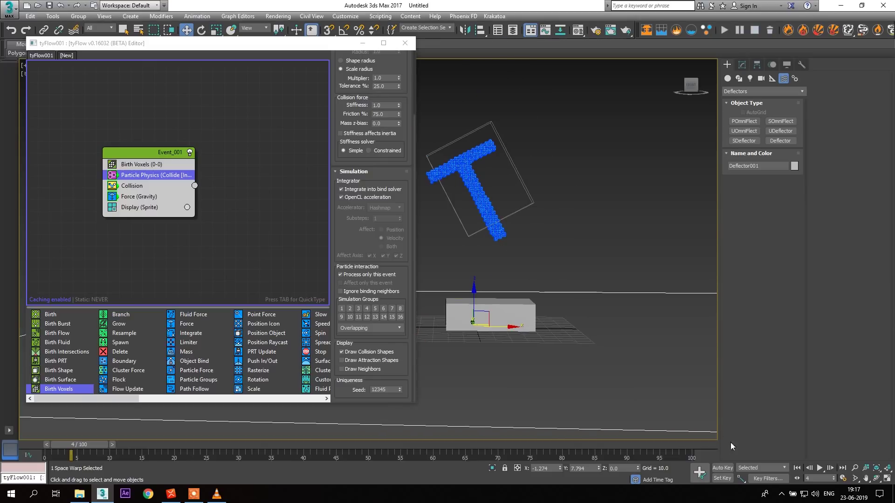
left_click(820, 468)
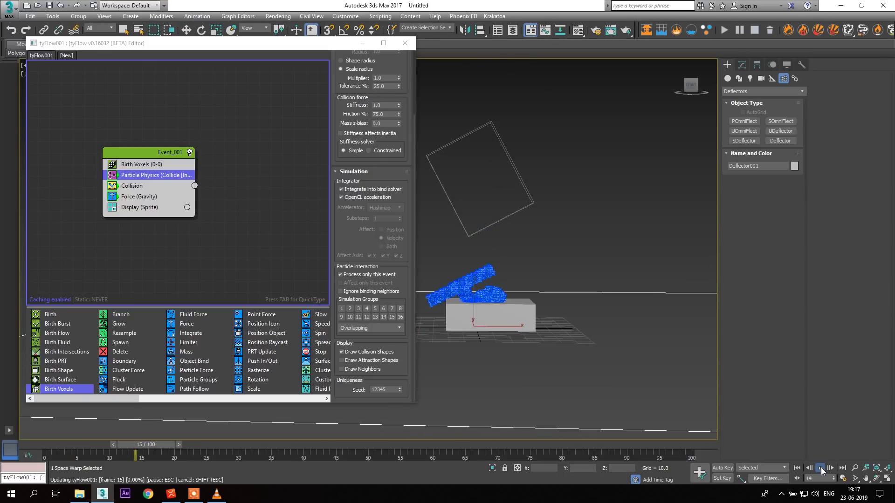
left_click(821, 468)
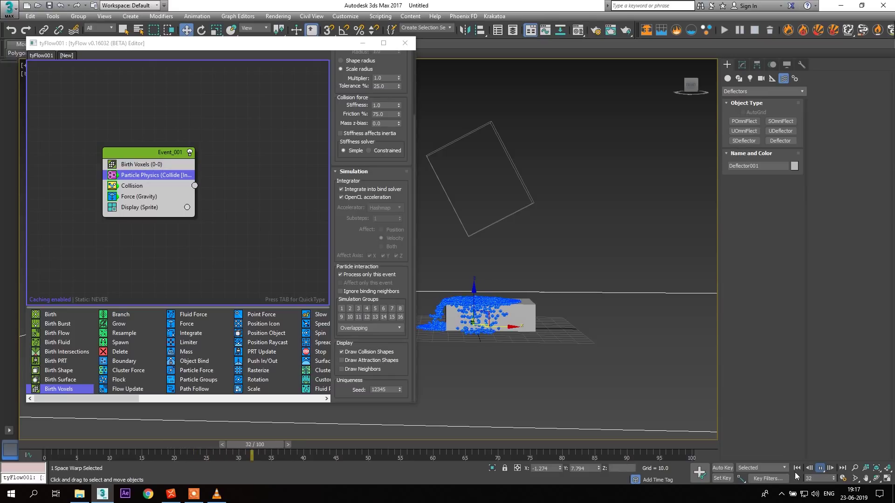
left_click(198, 496)
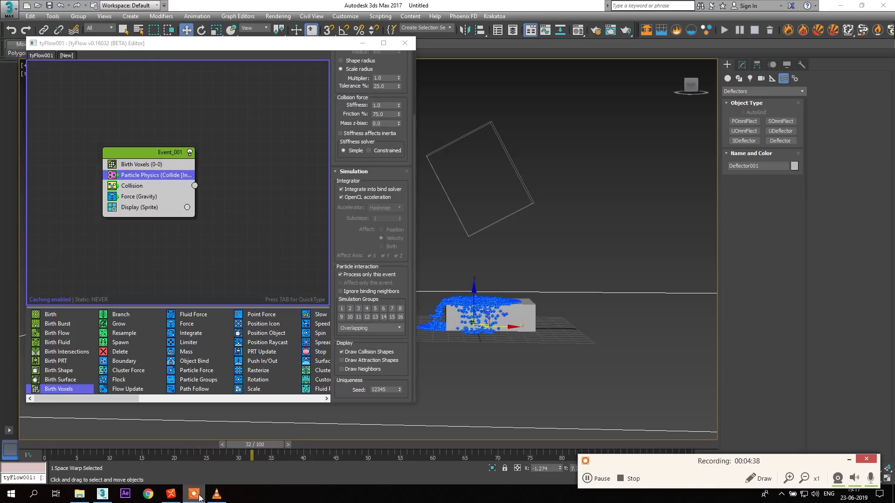
left_click(849, 459)
- Turn off Draw Collision Shapes for the Particle Physics operator and return the timeline to frame 0
middle_click_drag(475, 321, 485, 339)
left_click_drag(142, 444, 113, 445)
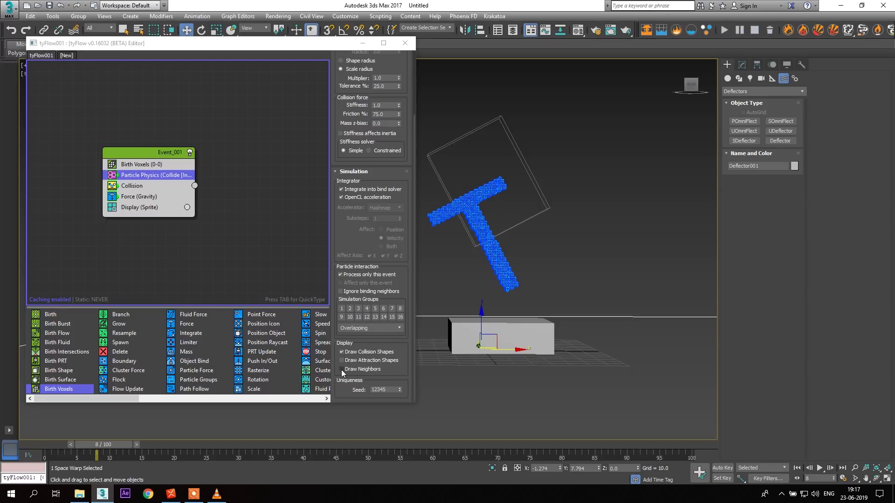
middle_click_drag(494, 309, 509, 308)
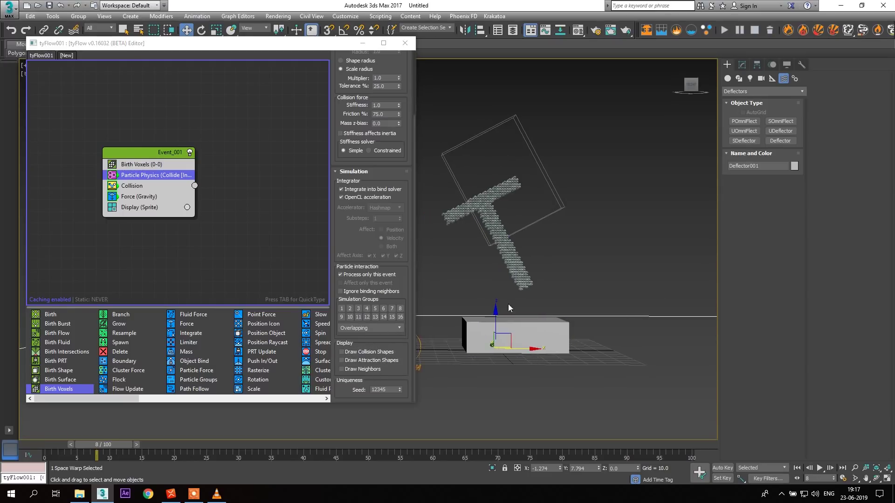
left_click_drag(54, 443, 44, 445)
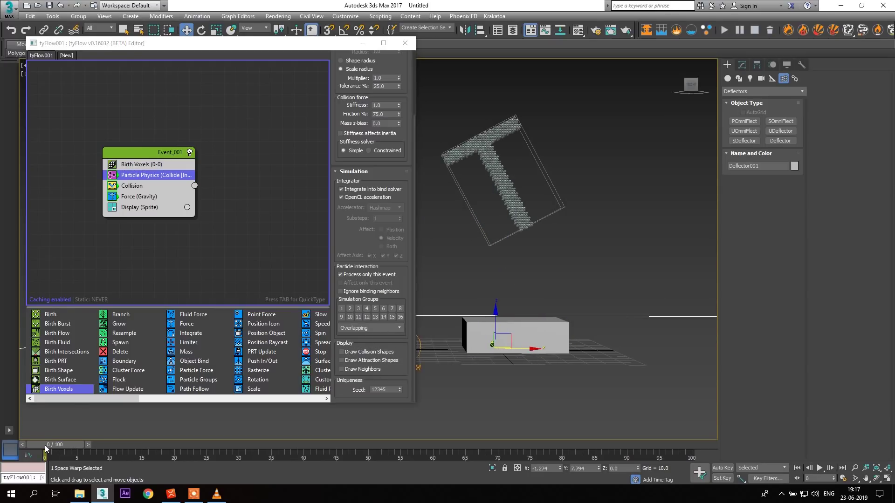
- Save the scene in the scenes folder as SANDTUT
key("ctrl+s")
type("SA")
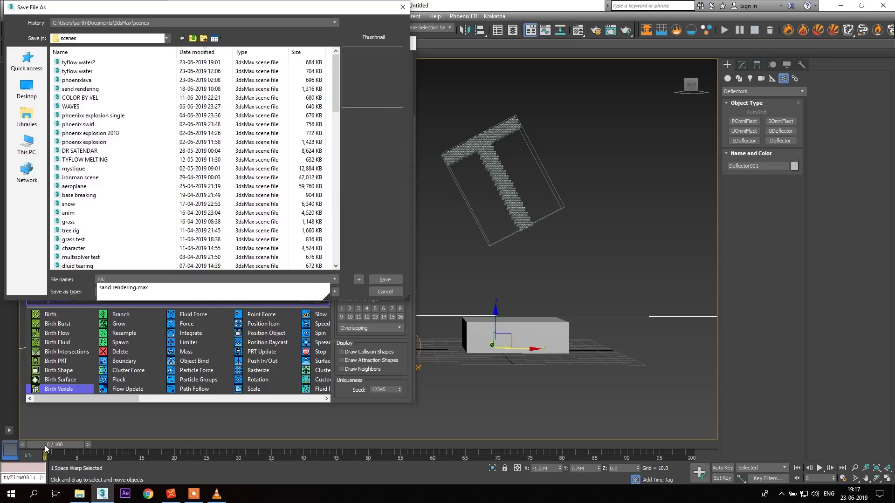
type("NDTUT")
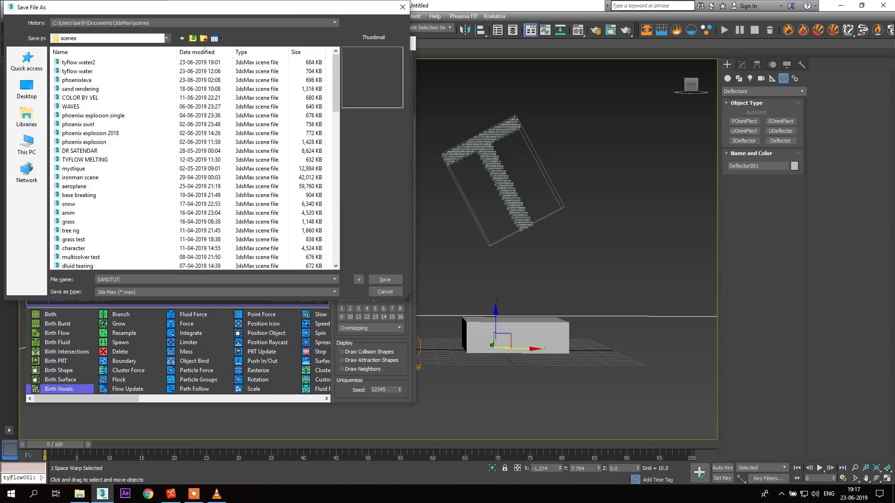
key("Return")
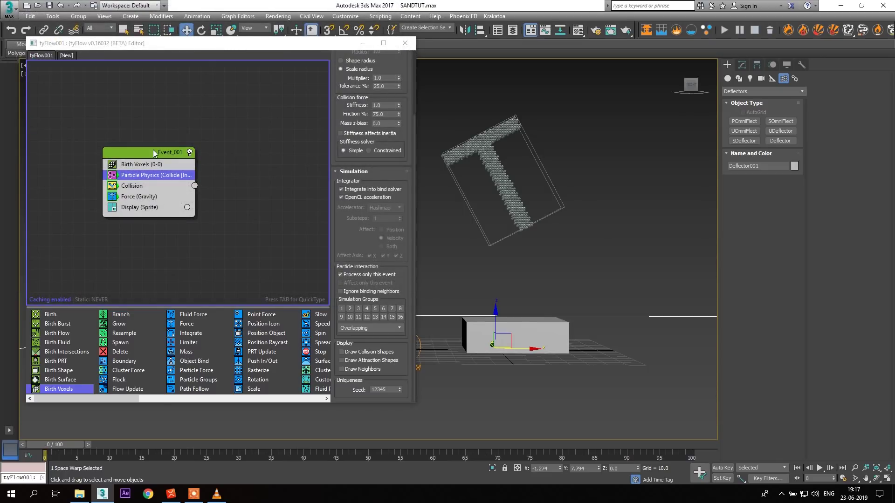
- Add a Particle Bind operator to the event and go to its break and proximity bind settings
key("Tab")
type("PARTI")
left_click(182, 164)
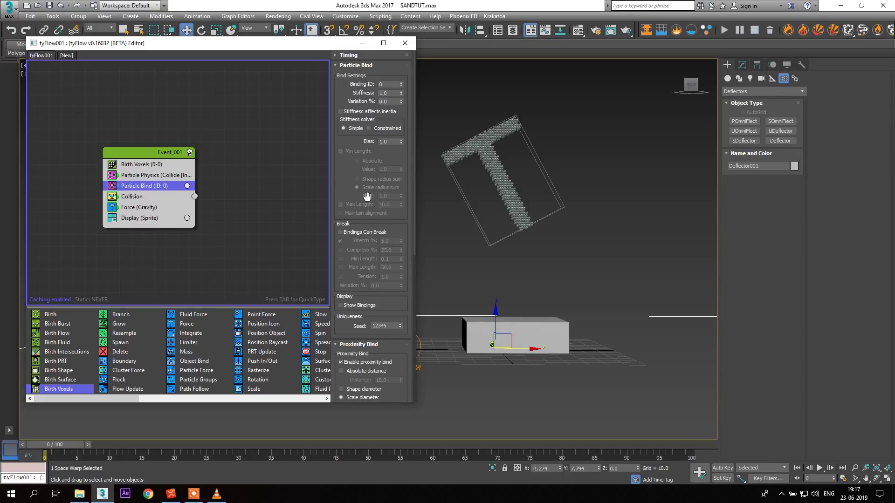
scroll(367, 196, "down", 3)
scroll(367, 196, "down", 1)
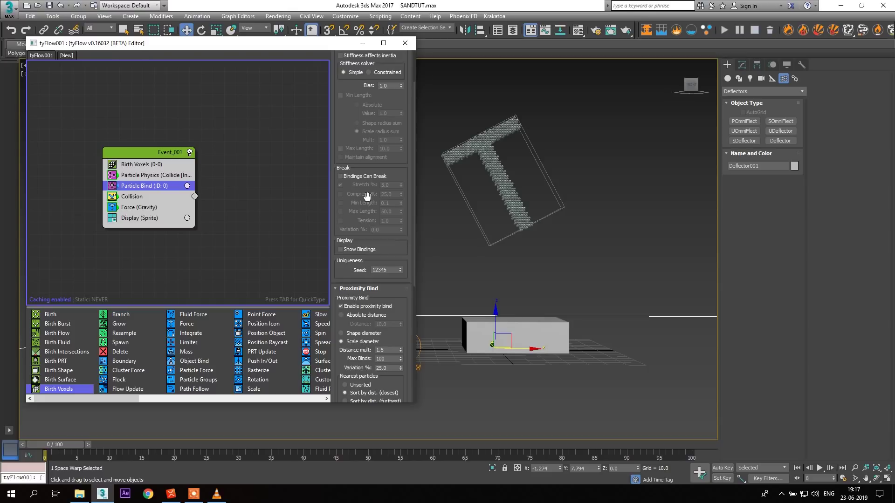
- Allow the Particle Bind operator's bindings to break at 8% stretch and display the bindings
left_click(140, 175)
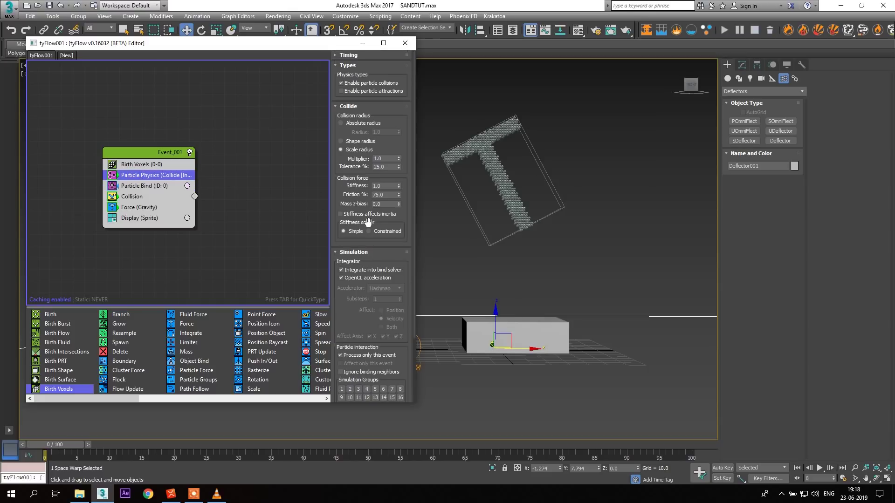
left_click(358, 214)
left_click(153, 186)
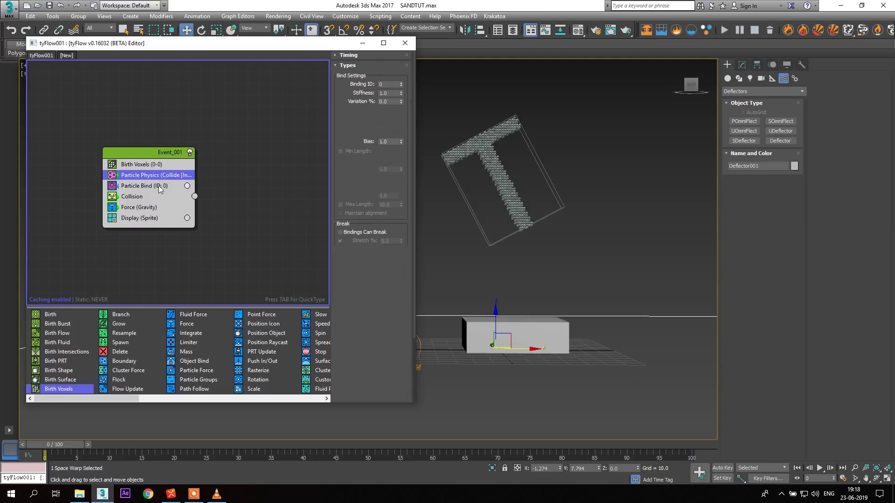
left_click_drag(372, 207, 372, 165)
left_click(358, 190)
left_click(388, 199)
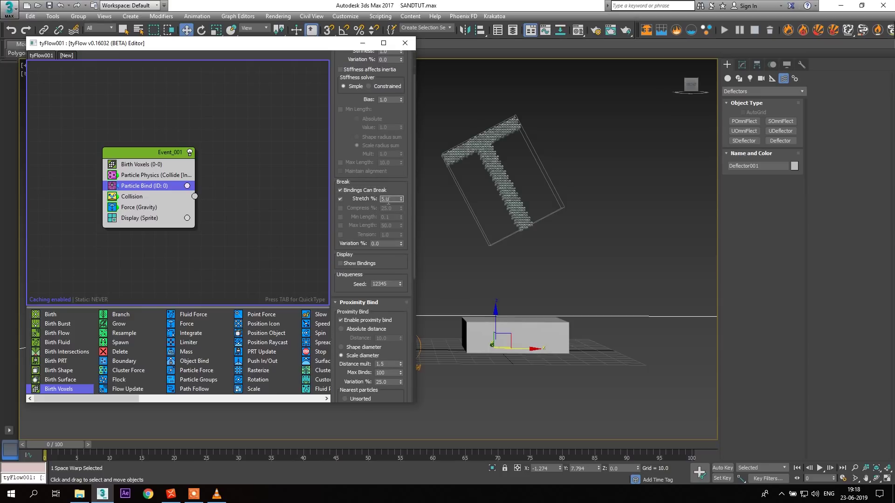
type("8")
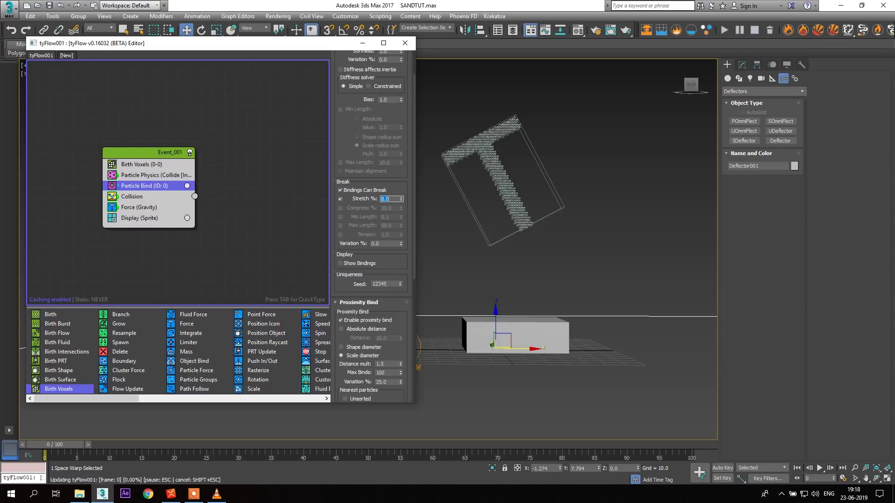
key("Return")
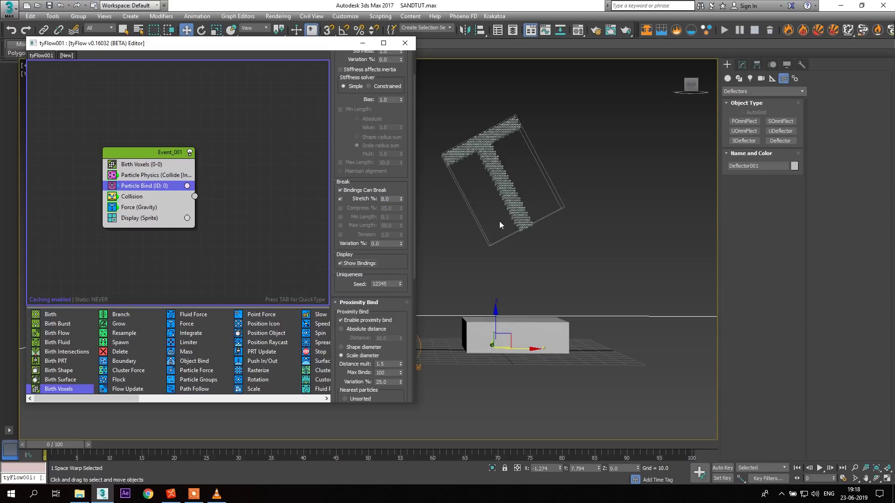
- Try proximity bind distance multipliers of 4, 3 and 2 on the T's particles, and settle on 3
scroll(505, 211, "up", 6)
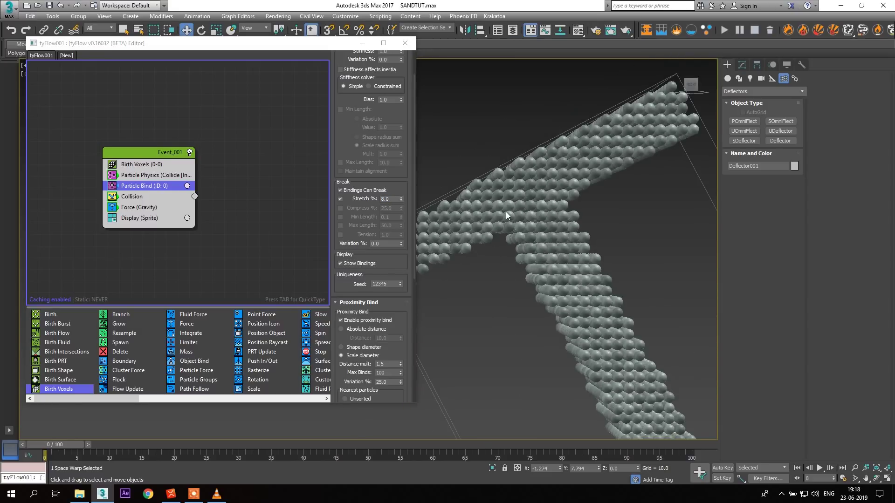
scroll(372, 315, "down", 2)
left_click(387, 336)
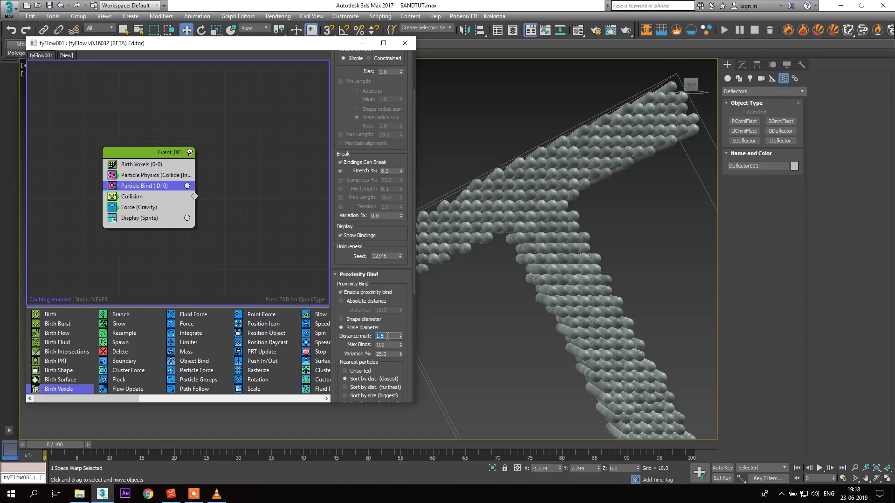
key("Return")
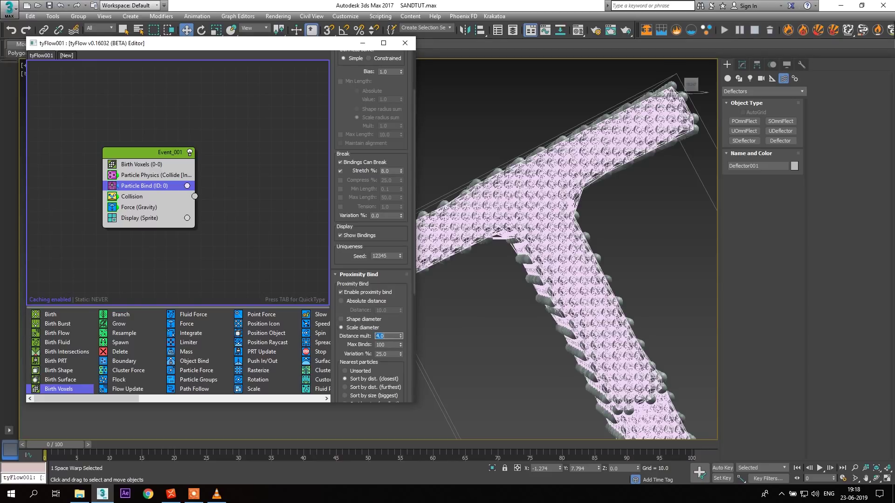
type("3")
key("Return")
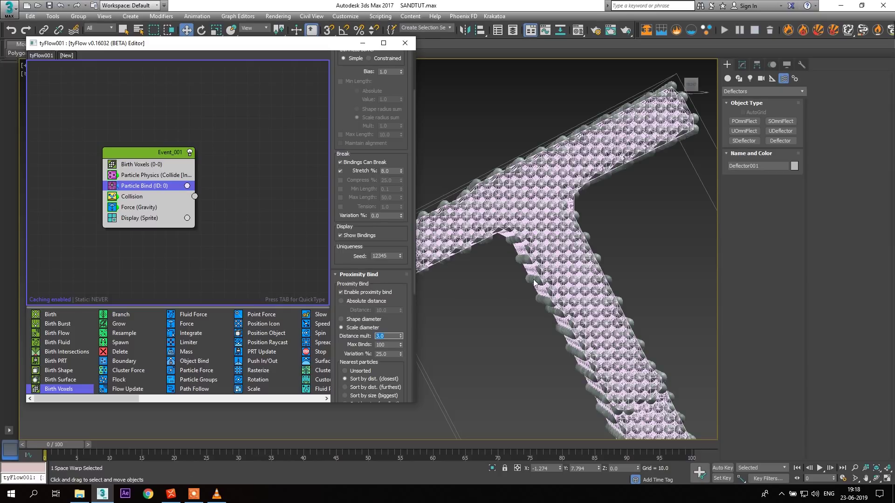
type("2")
key("Return")
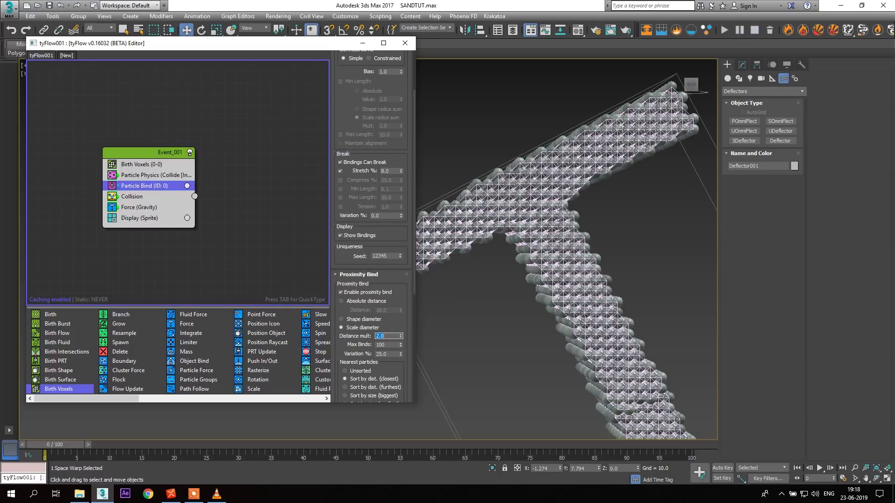
key("Return")
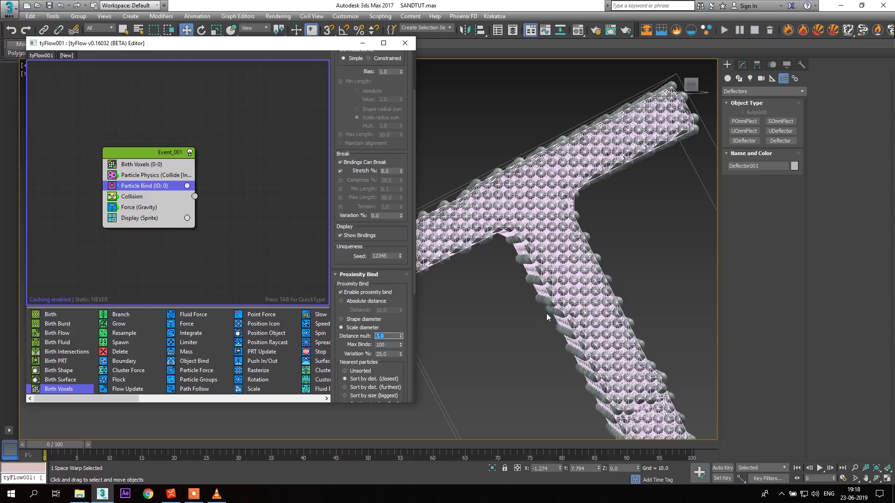
- Turn off Show Bindings for the Particle Bind operator
scroll(546, 313, "down", 2)
middle_click_drag(546, 349, 529, 294)
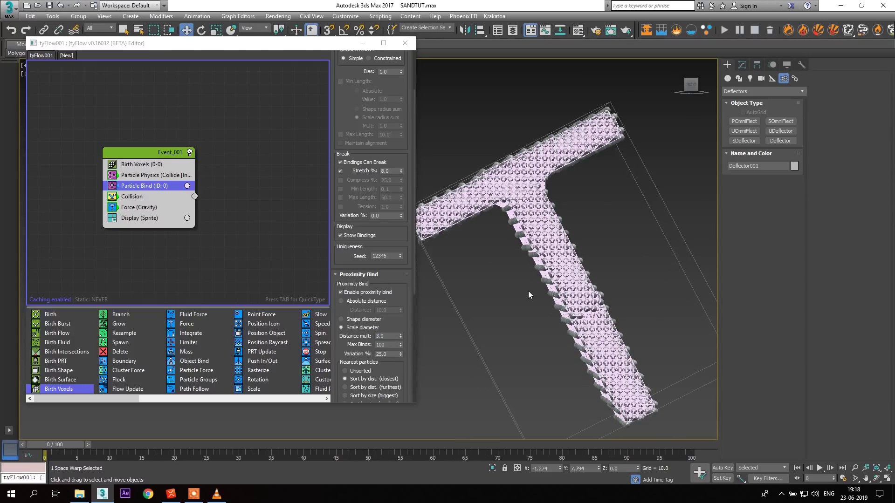
scroll(364, 301, "down", 3)
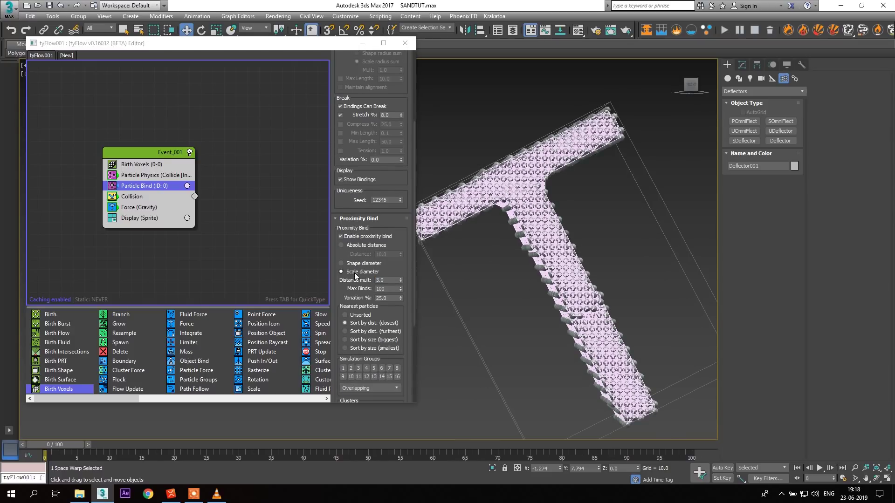
left_click(357, 180)
scroll(513, 324, "down", 3)
middle_click_drag(513, 325, 508, 279, "alt")
scroll(466, 321, "up", 3)
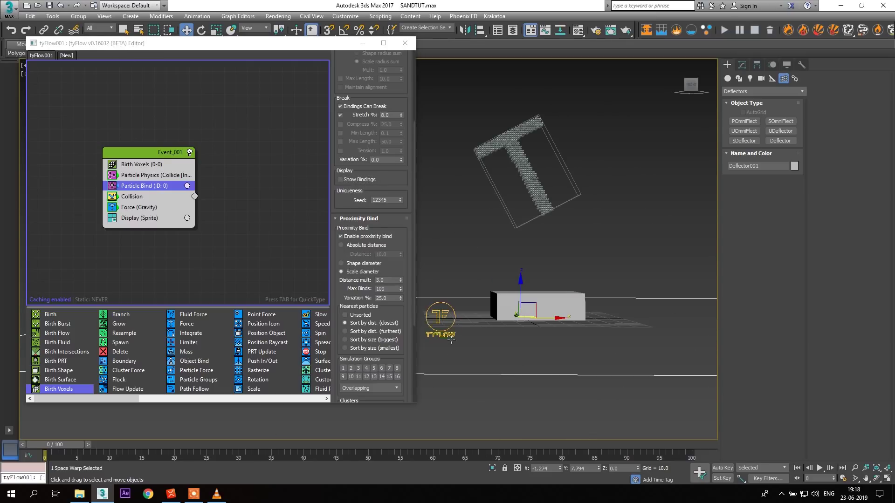
- Set the tyFlow object's Particle Bind Solver steps to 10
left_click(440, 318)
left_click(742, 65)
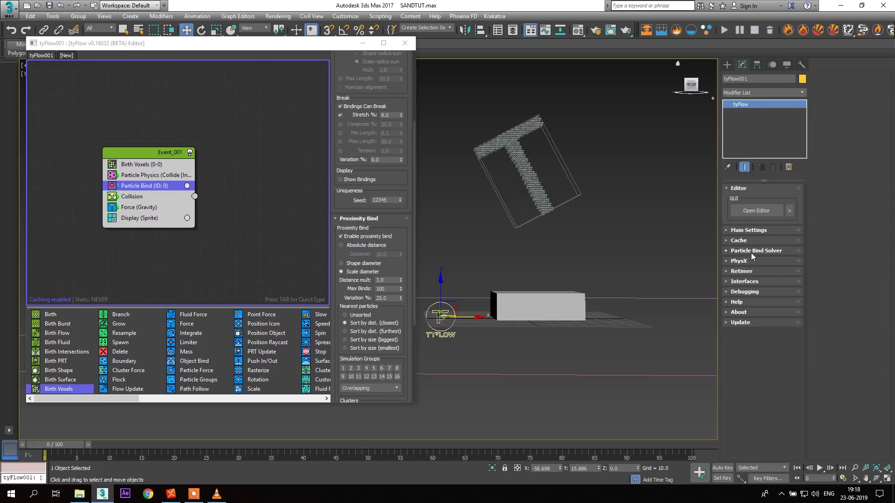
left_click(751, 251)
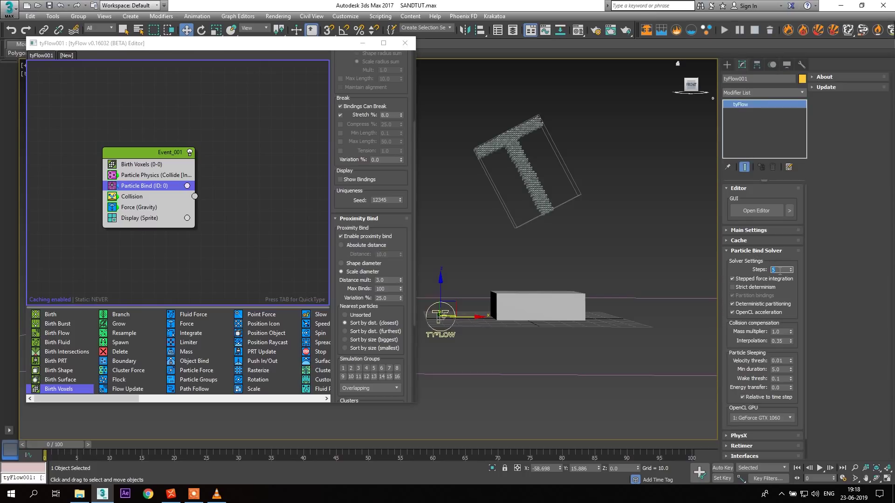
type("0")
- Set the tyFlow object's time step to 1/4 Frame in its main settings
left_click(749, 231)
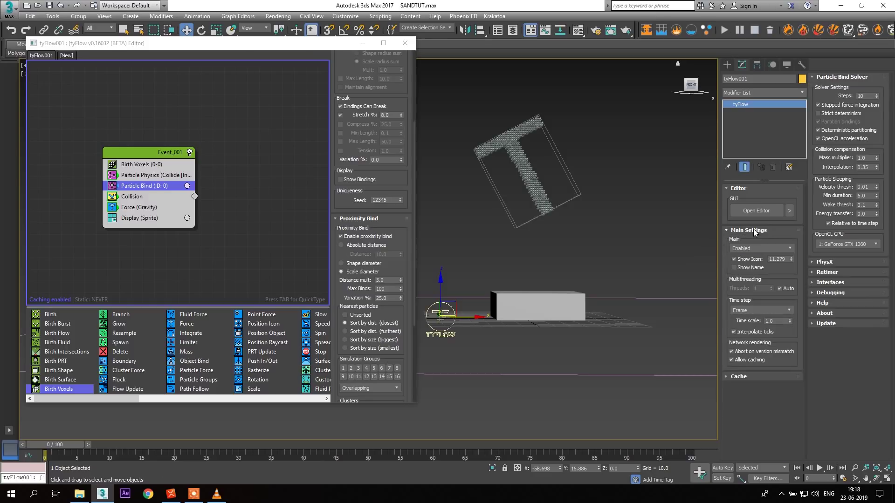
left_click(744, 310)
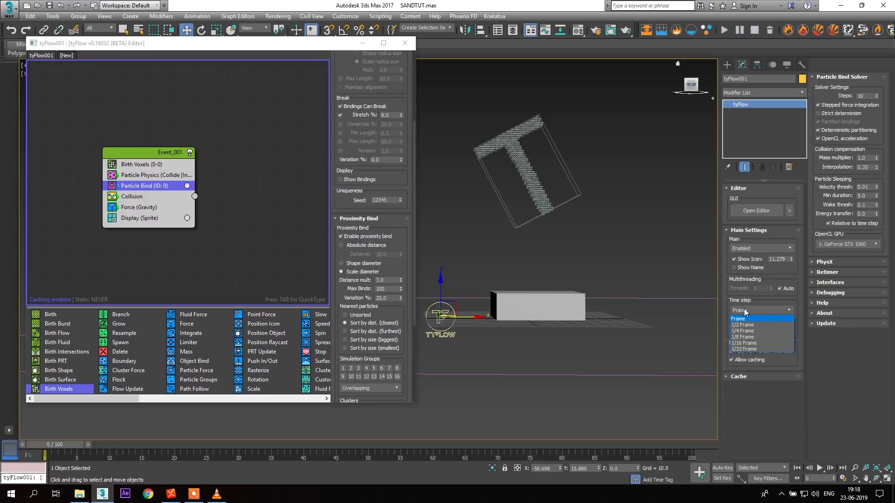
left_click(743, 330)
- Play the simulation to check how the bound T breaks on the box, stop at frame 41, and return to frame 0
middle_click_drag(565, 267, 548, 282)
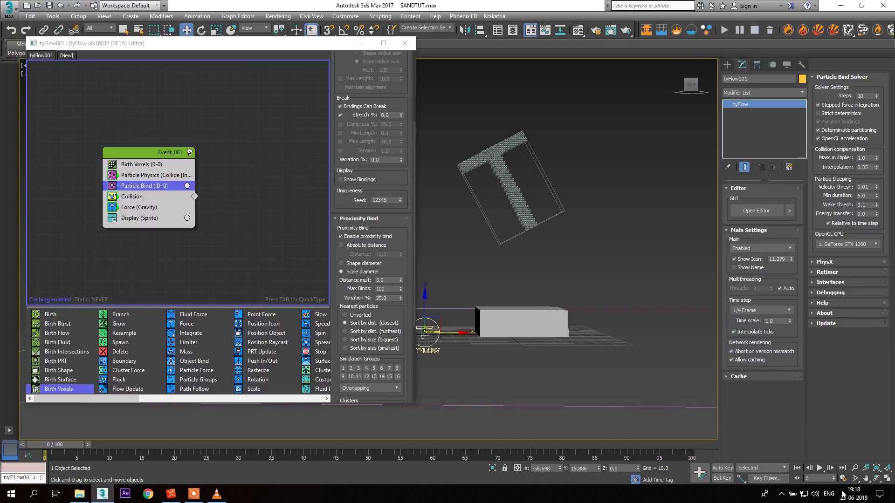
left_click(820, 469)
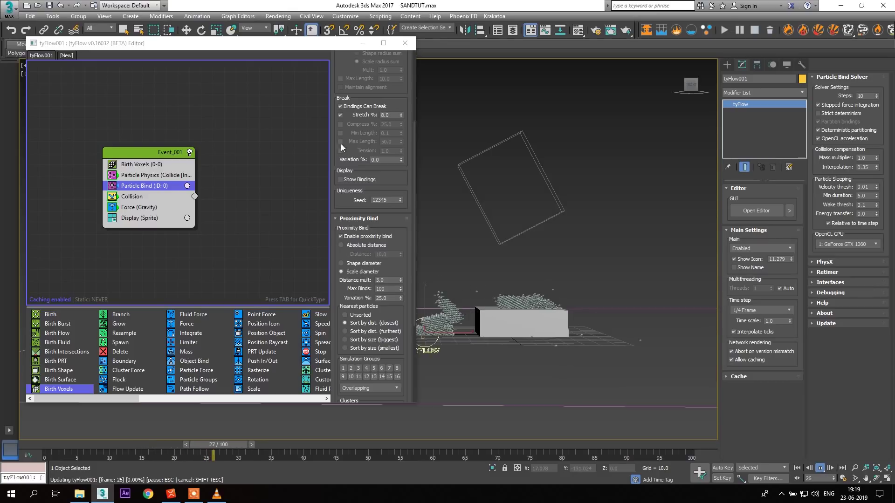
left_click_drag(296, 44, 263, 34)
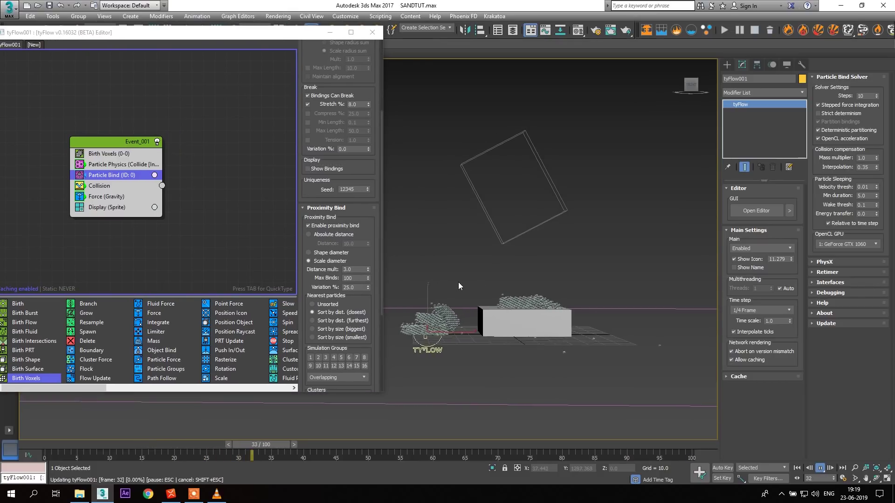
middle_click_drag(488, 306, 494, 305)
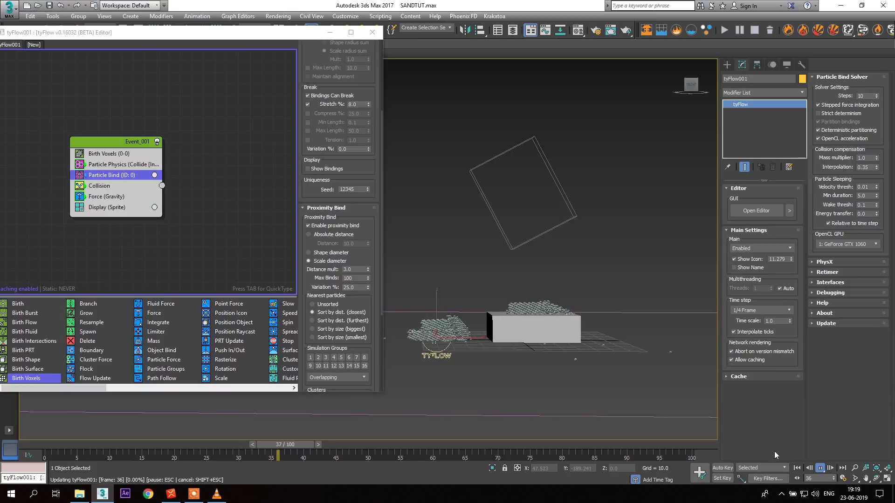
left_click(820, 468)
middle_click_drag(366, 418, 377, 419)
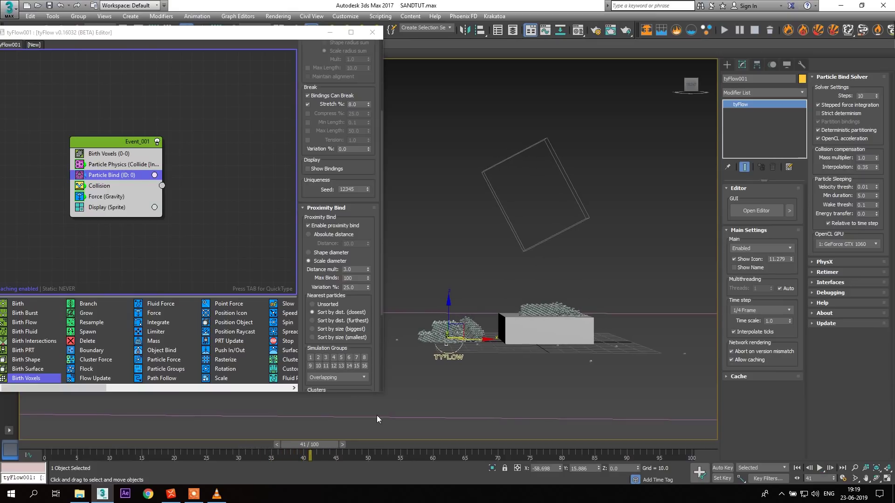
mouse_move(55, 445)
left_mouse_down()
mouse_move(219, 452)
mouse_move(70, 450)
left_mouse_up()
- Change the T text object's font to Arial Bold
left_click(527, 252)
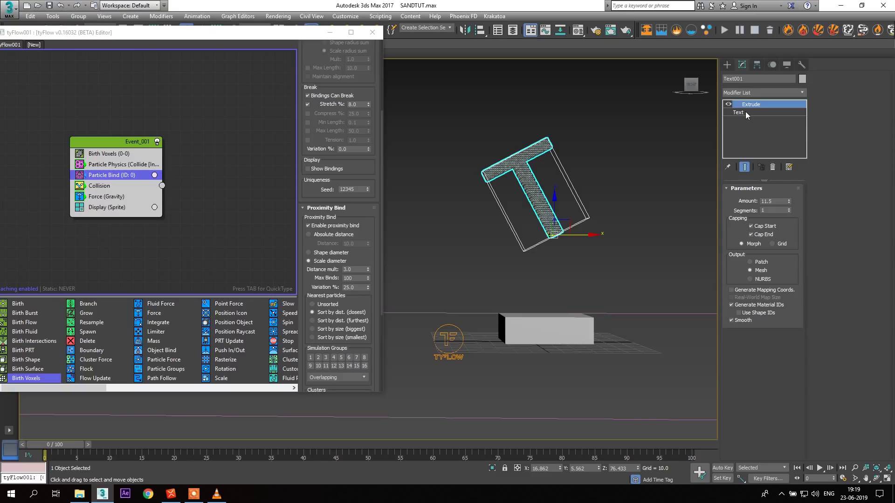
left_click(743, 112)
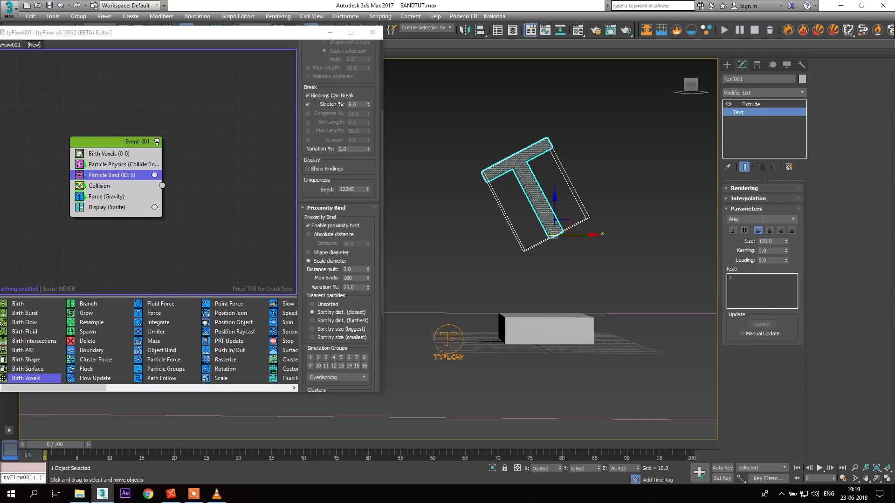
left_click(793, 222)
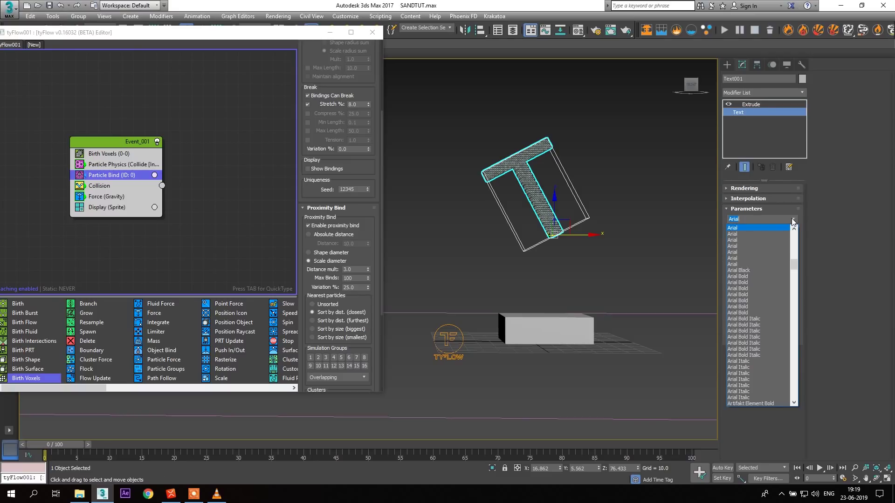
left_click(748, 279)
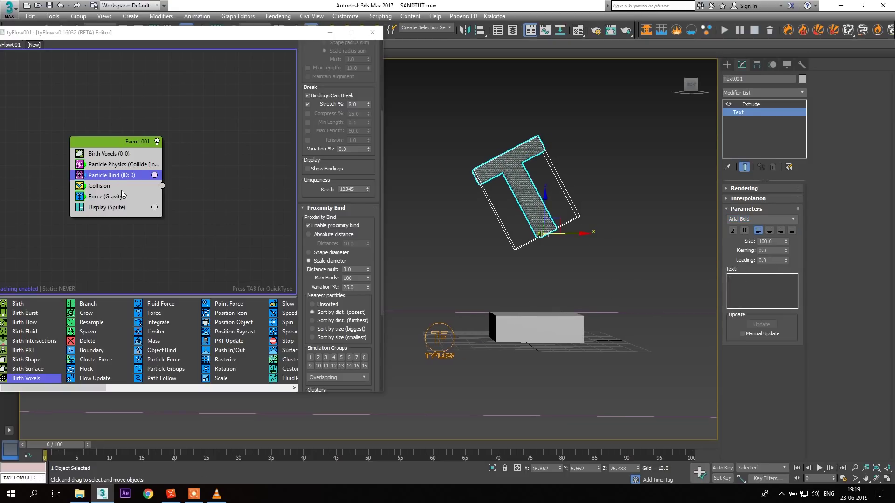
scroll(336, 238, "up", 3)
double_click(353, 160)
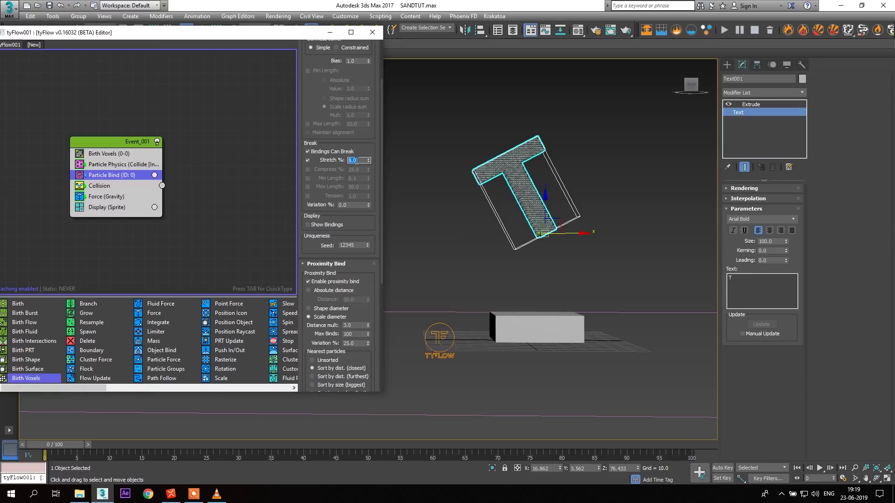
middle_click_drag(461, 238, 475, 235)
- Add a Cluster operator below Birth Voxels in the event and visualize its clusters on the T
key("Tab")
type("clu")
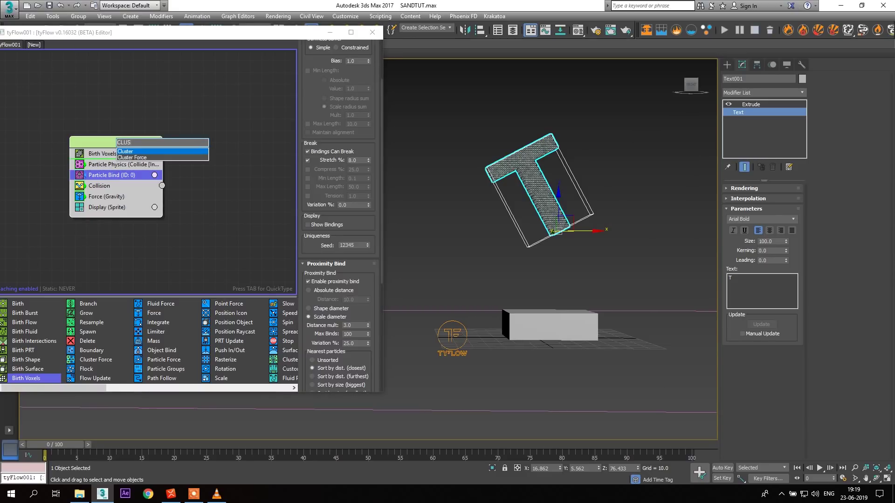
key("Return")
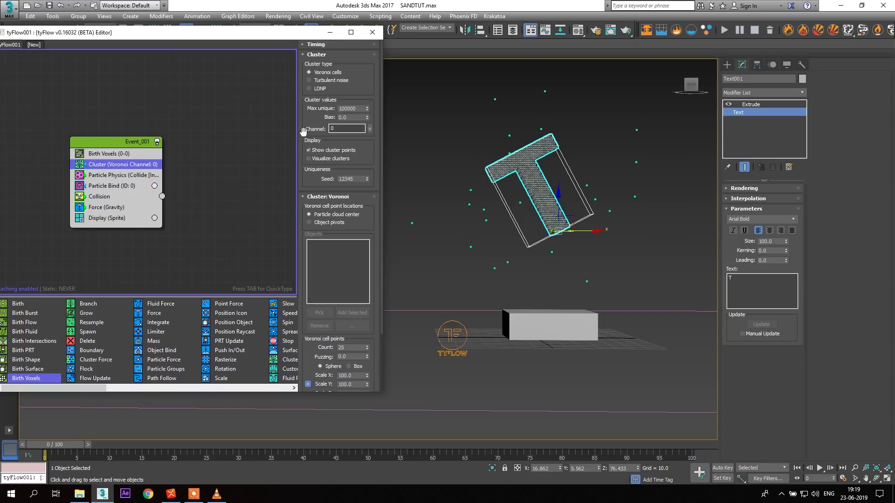
left_click(308, 159)
middle_click_drag(538, 202, 488, 193)
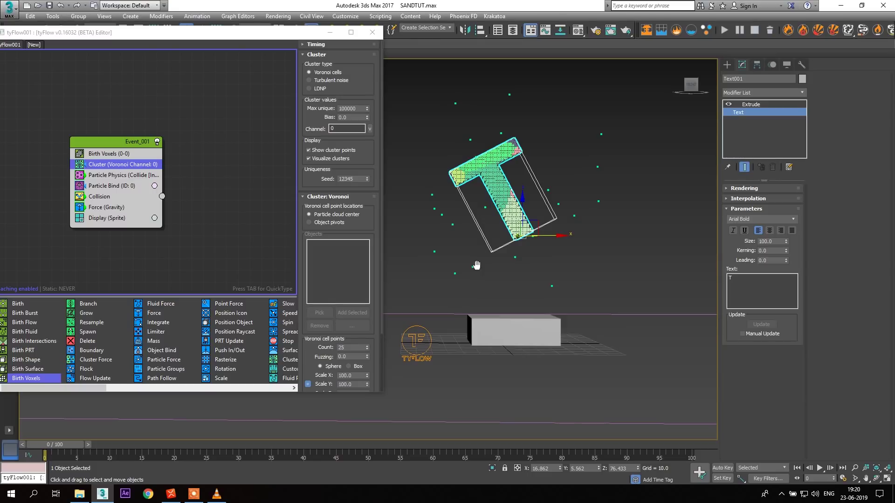
- Give the Cluster operator's Voronoi channel a custom name in place of the default
scroll(313, 149, "down", 3)
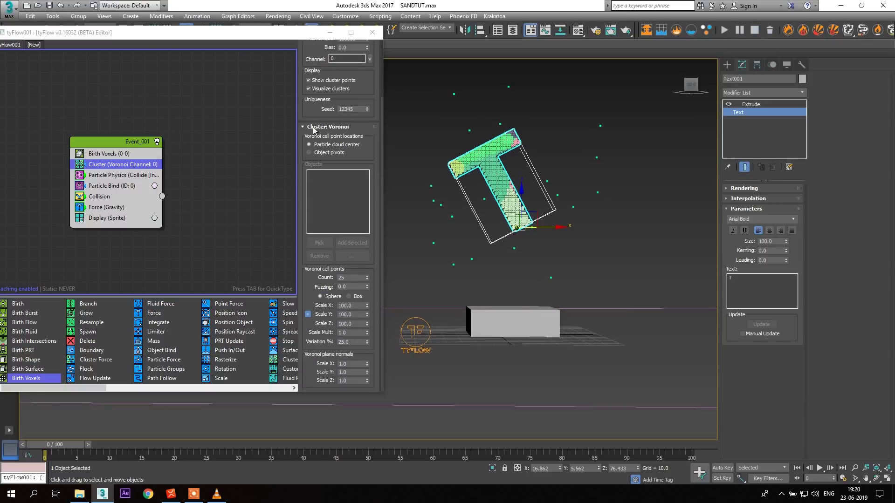
scroll(313, 133, "up", 3)
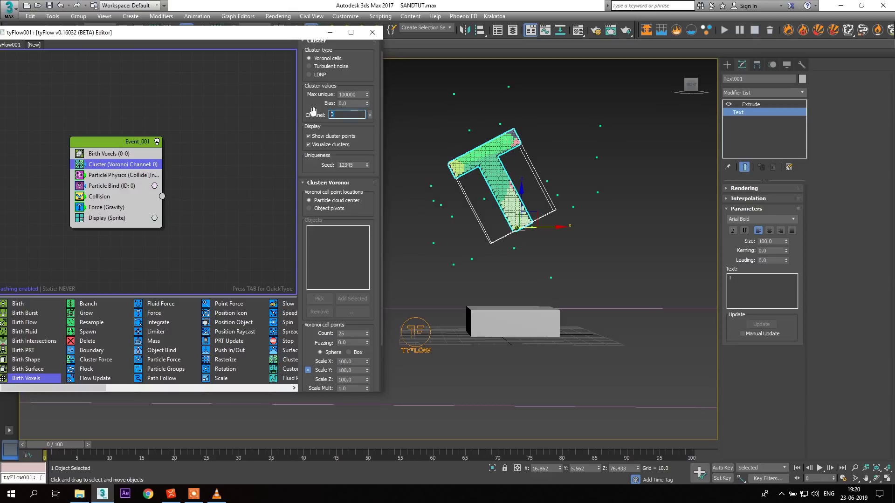
type("c")
key("Return")
- Enable clustering for Particle Bind's proximity bindings and assign the cluster channel
left_click(124, 186)
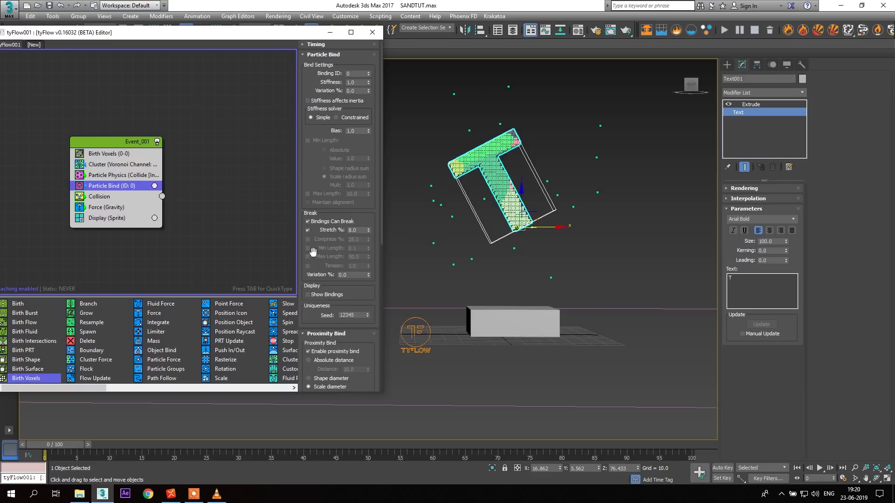
scroll(334, 207, "down", 3)
scroll(334, 206, "down", 4)
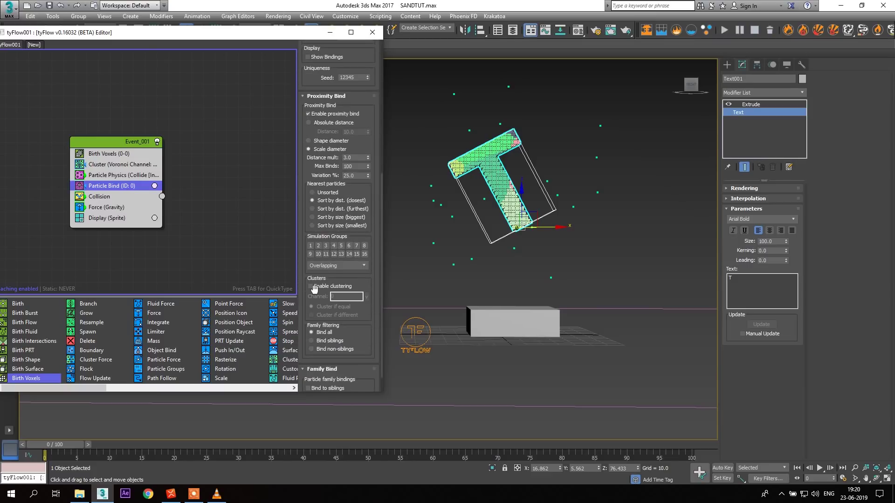
left_click(316, 286)
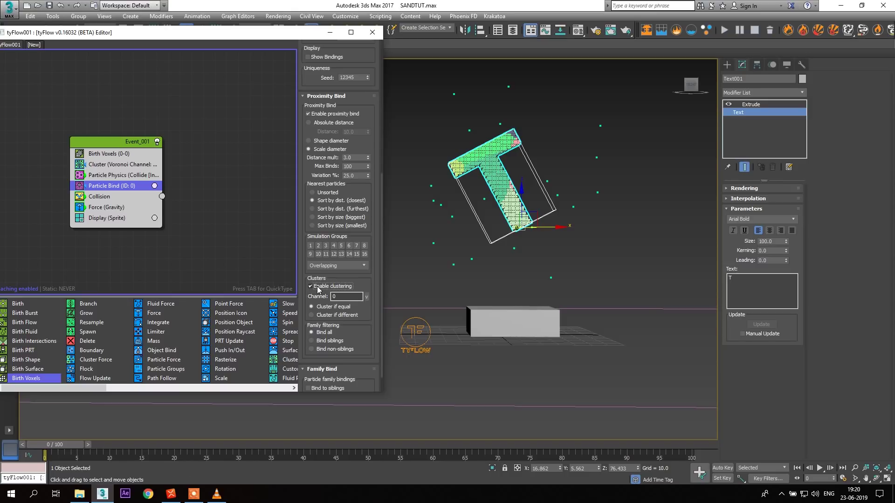
left_click(366, 297)
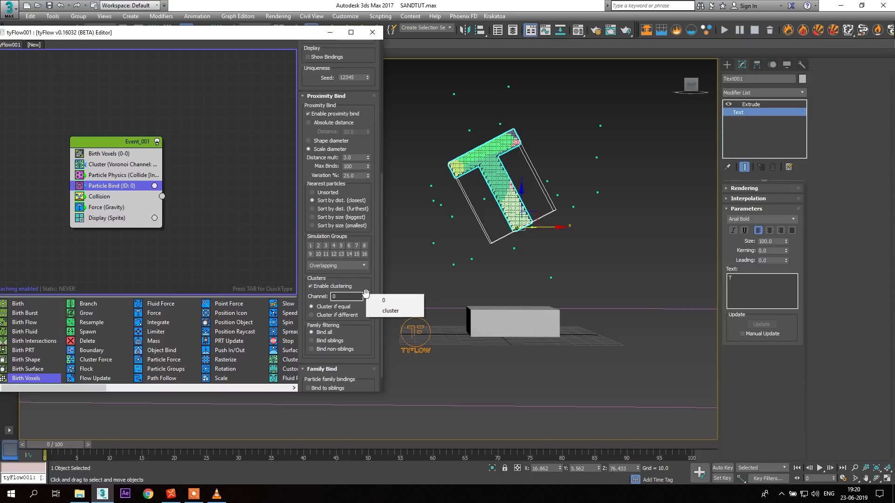
left_click(397, 310)
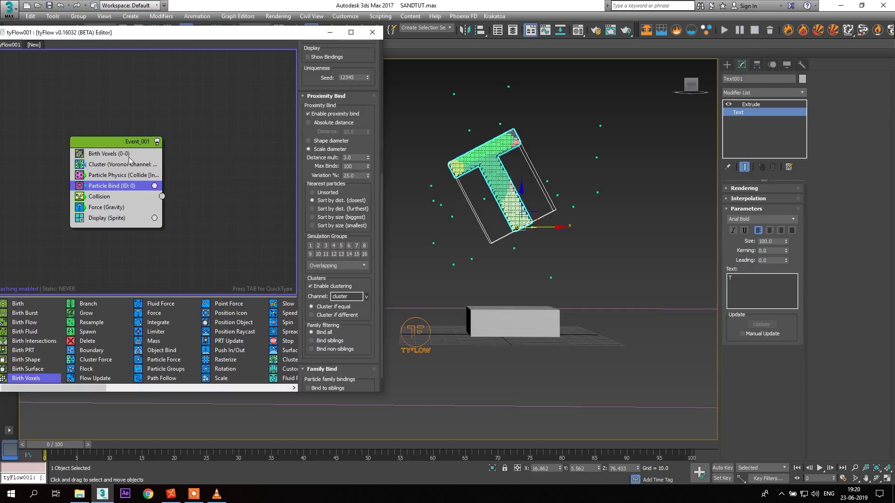
- Recheck the Cluster and Particle Bind operators, and turn off the Cluster operator's cluster points and cluster visualization
left_click(110, 166)
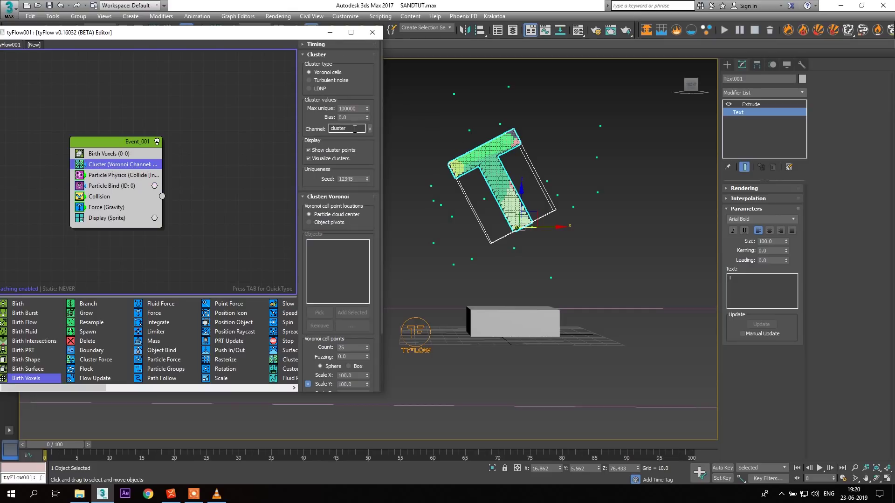
left_click(118, 186)
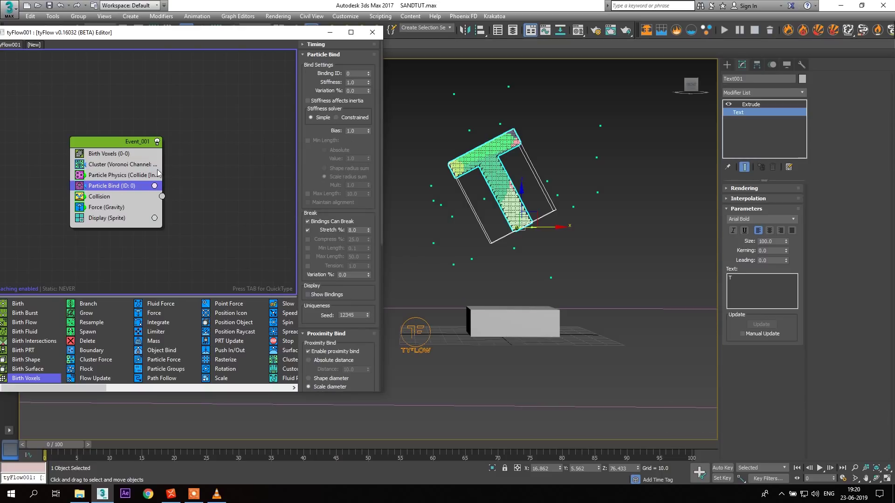
left_click(128, 166)
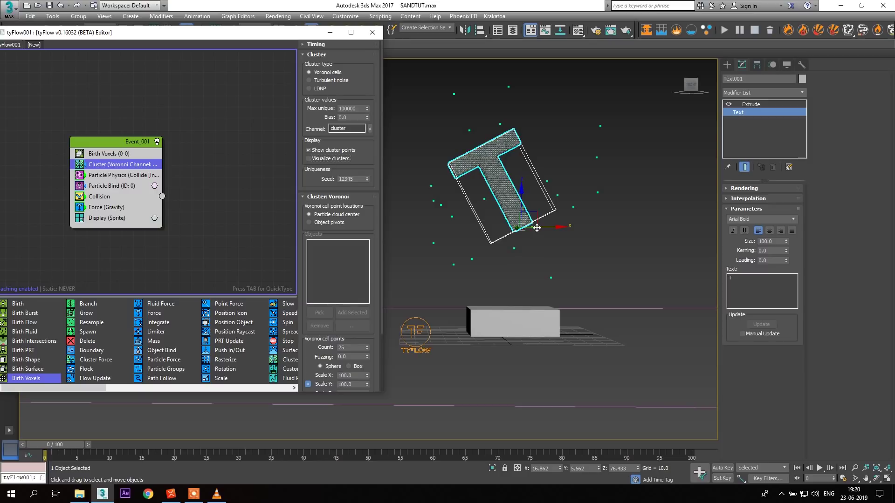
left_click(309, 150)
- Play the simulation to check how the clustered T breaks on the box, stop at frame 31, and return to frame 0
left_click(818, 469)
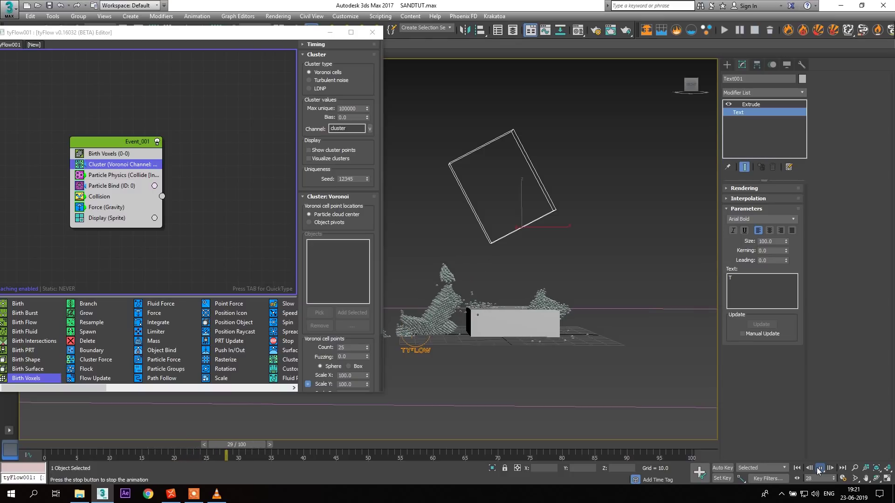
left_click(818, 469)
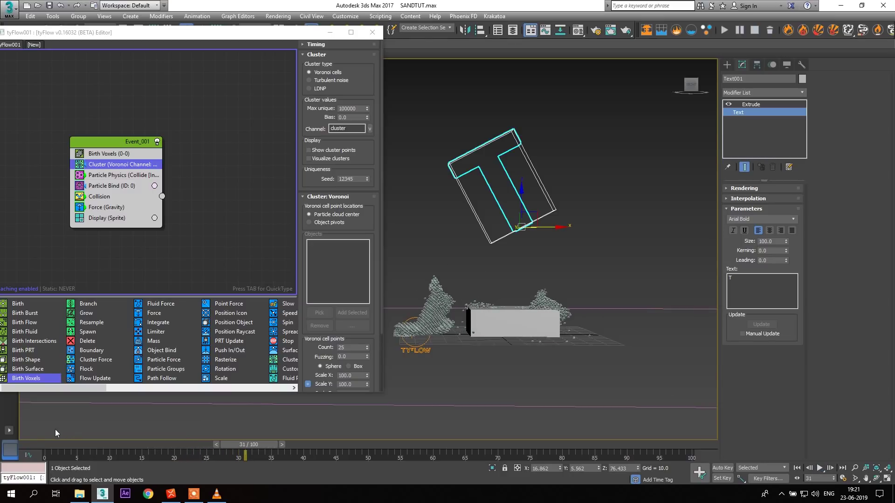
mouse_move(40, 449)
left_mouse_down()
mouse_move(207, 447)
mouse_move(45, 451)
left_mouse_up()
- Review Particle Physics' collision and simulation settings and Particle Bind's break stretch setting
left_click(121, 175)
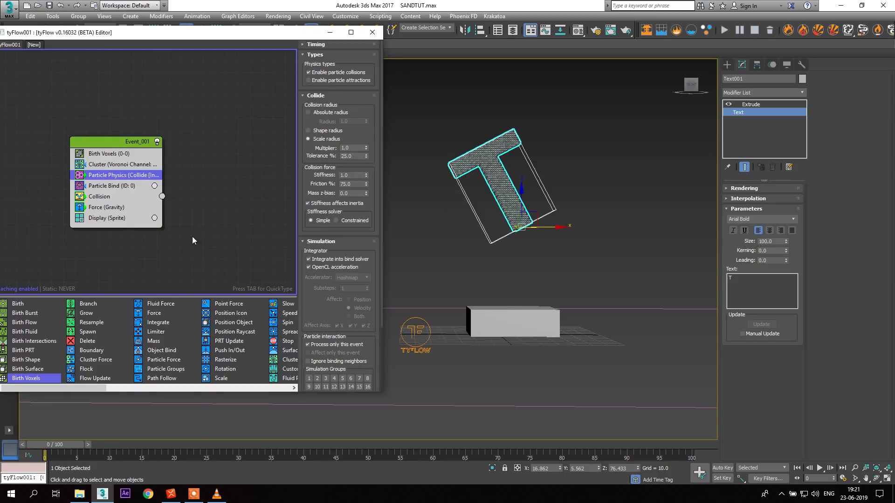
scroll(324, 248, "down", 3)
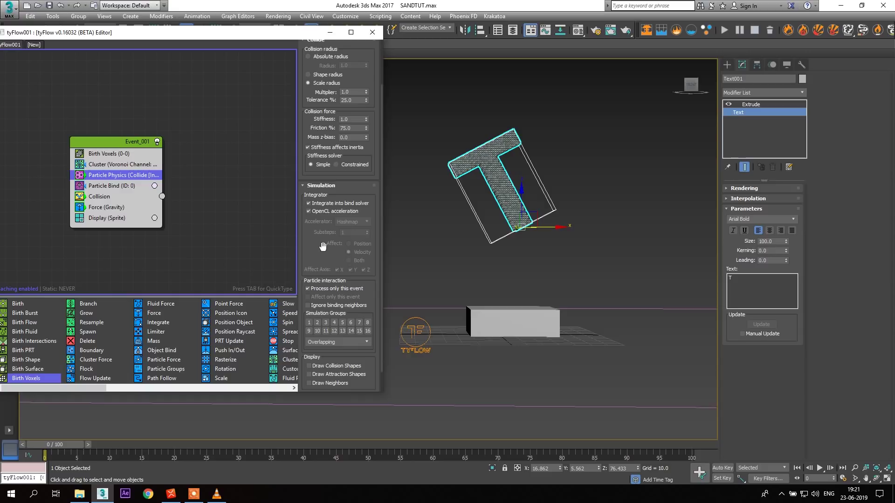
left_click(113, 187)
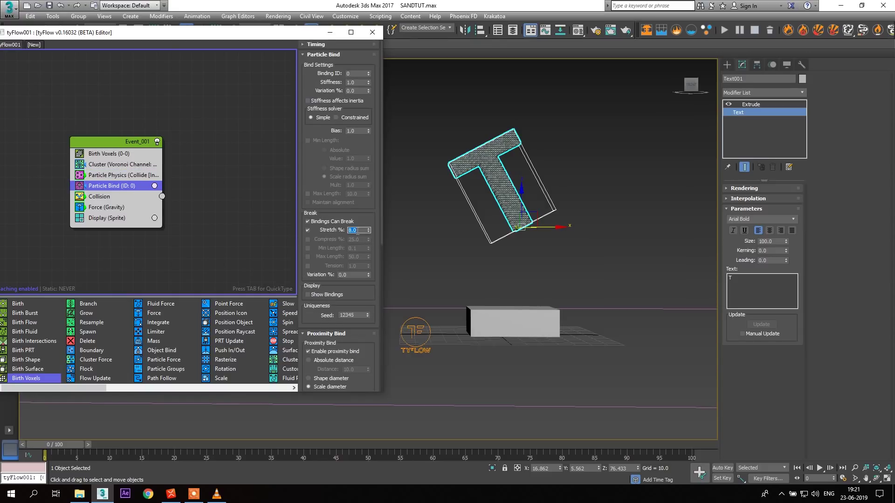
key("Return")
- Set the Cluster operator's Voronoi fuzzing to 2.0 and visualize its clusters on the T
left_click(102, 164)
scroll(313, 189, "down", 3)
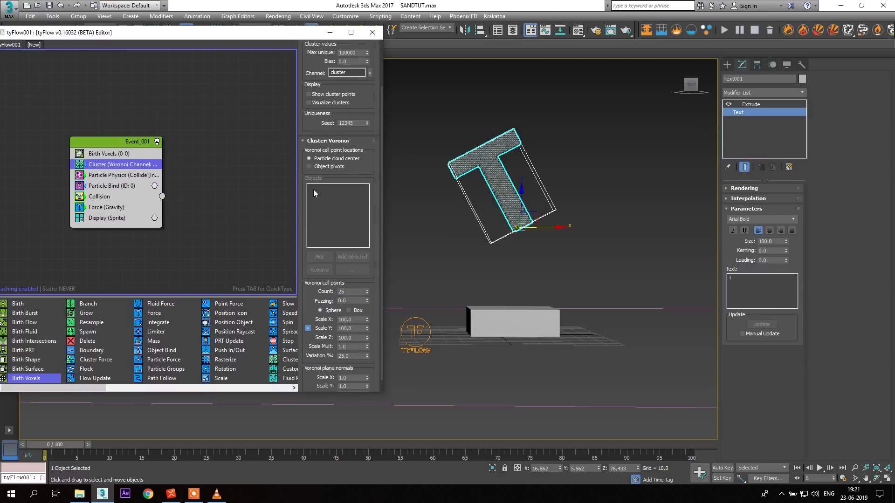
double_click(350, 301)
type("2")
left_click(323, 103)
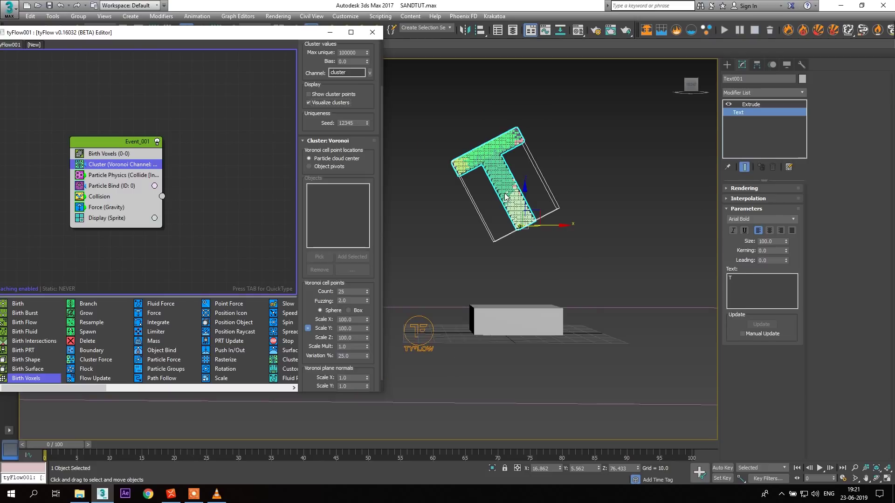
- Set the Voronoi fuzzing to 5.0 and turn off cluster visualization
right_click(367, 300)
left_click(354, 301)
type("5")
key("Return")
middle_click_drag(462, 310, 452, 311)
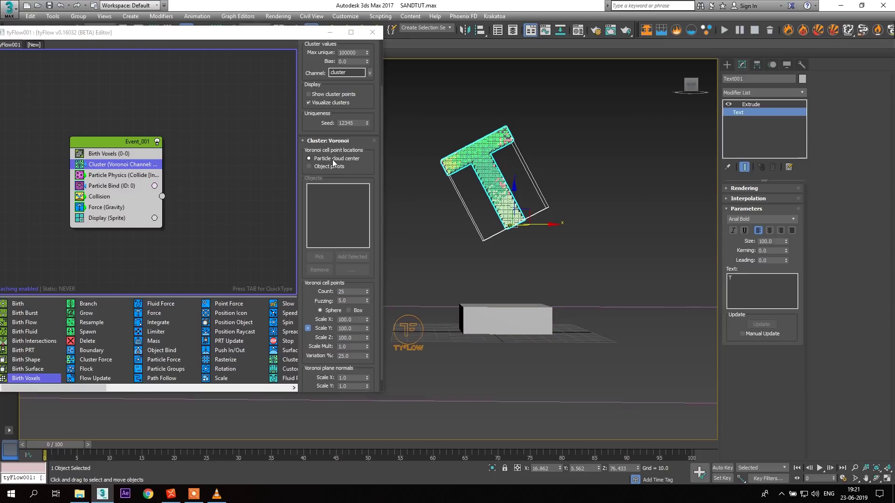
left_click(309, 103)
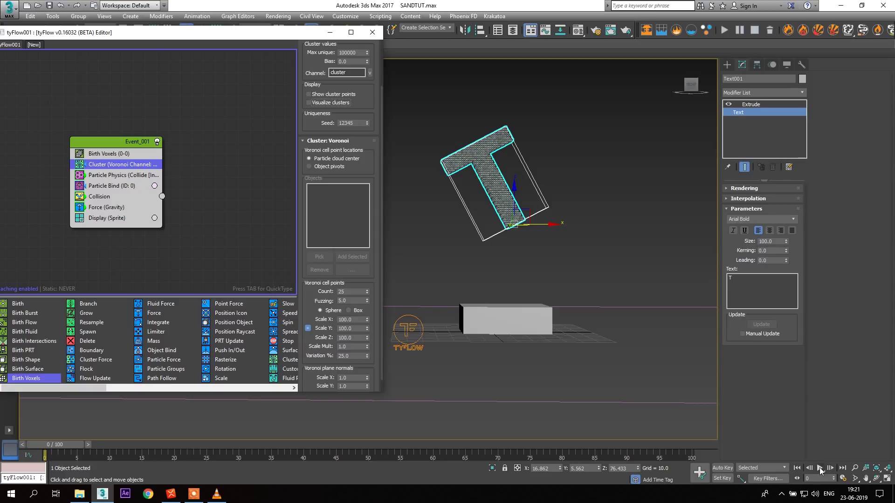
- Play the simulation to about frame 42 to check the breakup with fuzzed clusters, and return to frame 0
left_click(819, 468)
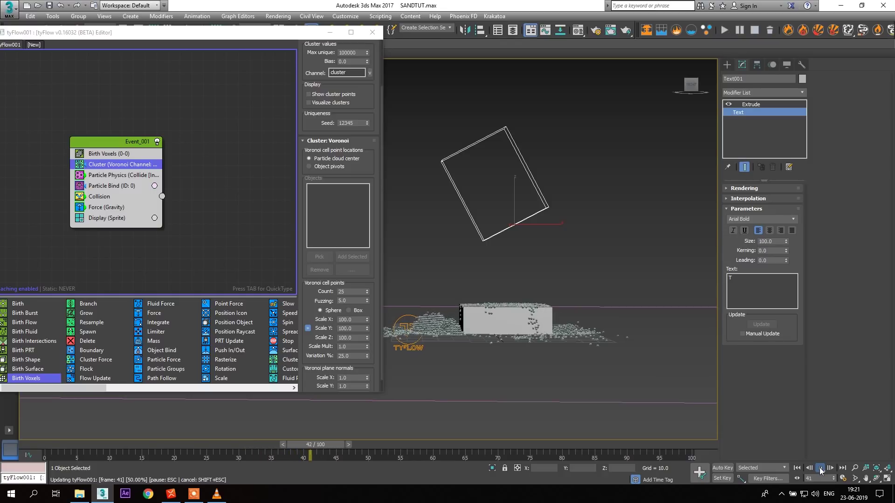
left_click(819, 468)
left_click_drag(50, 442, 10, 456)
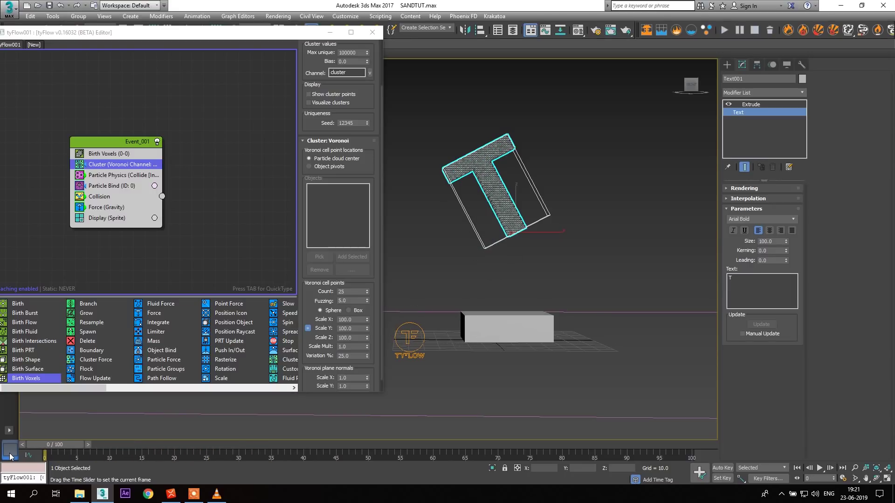
- Show the Birth Voxels operator's settings, shrink the tyFlow editor window, and deselect the T text object
left_click(109, 153)
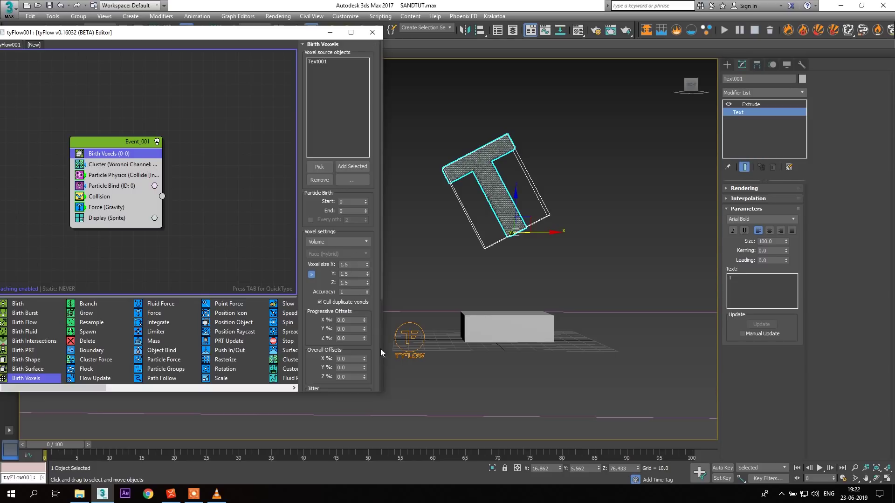
left_click_drag(382, 392, 285, 353)
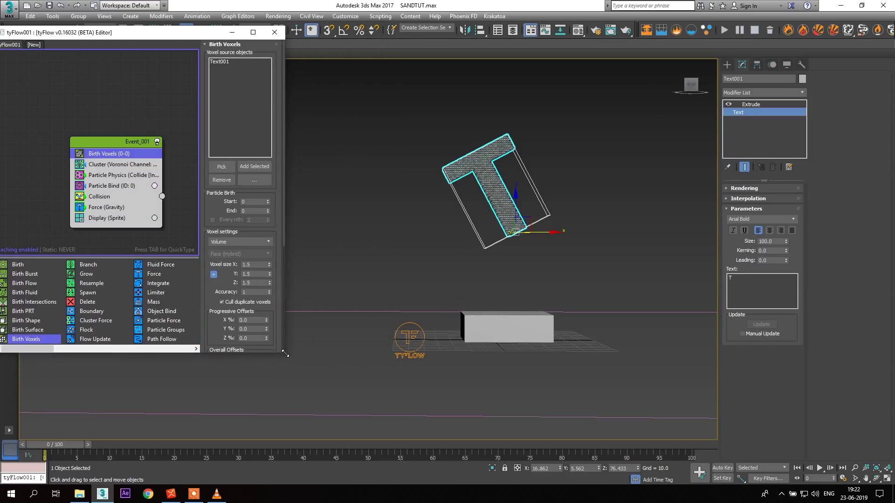
middle_click_drag(465, 365, 434, 360)
left_click(430, 357)
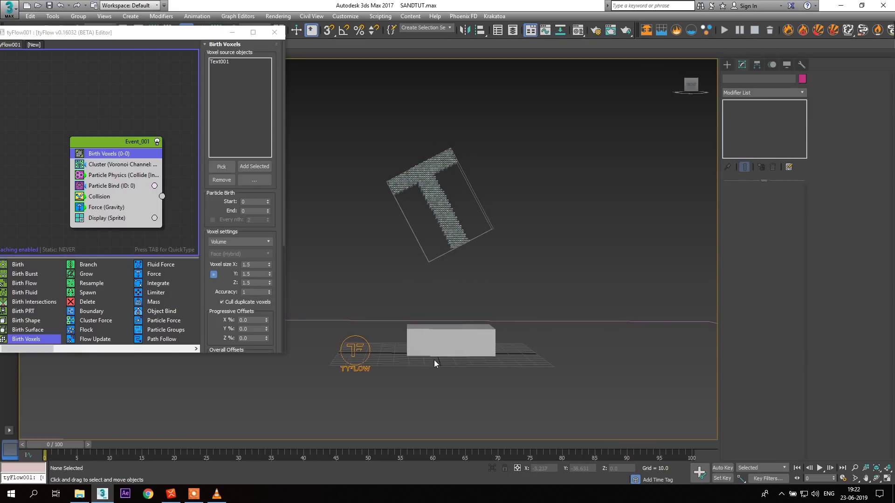
- Scrub the first frames of the simulation to examine the start of the T's fall, ending on frame 3
left_click_drag(57, 444, 118, 459)
key("Home")
middle_click_drag(561, 294, 556, 299)
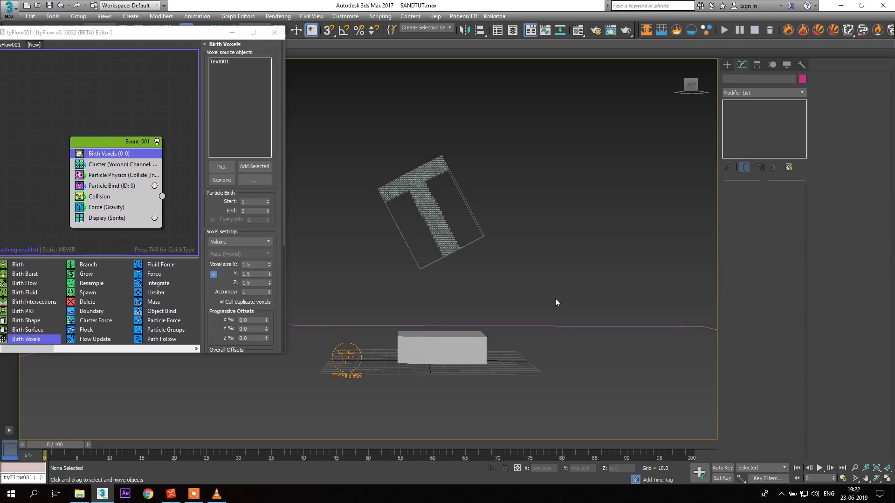
middle_click_drag(263, 372, 258, 355)
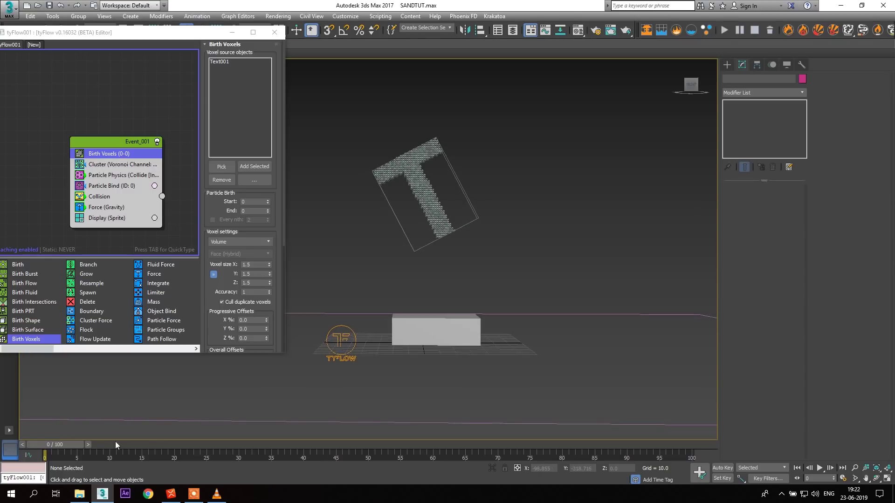
left_click_drag(56, 445, 77, 460)
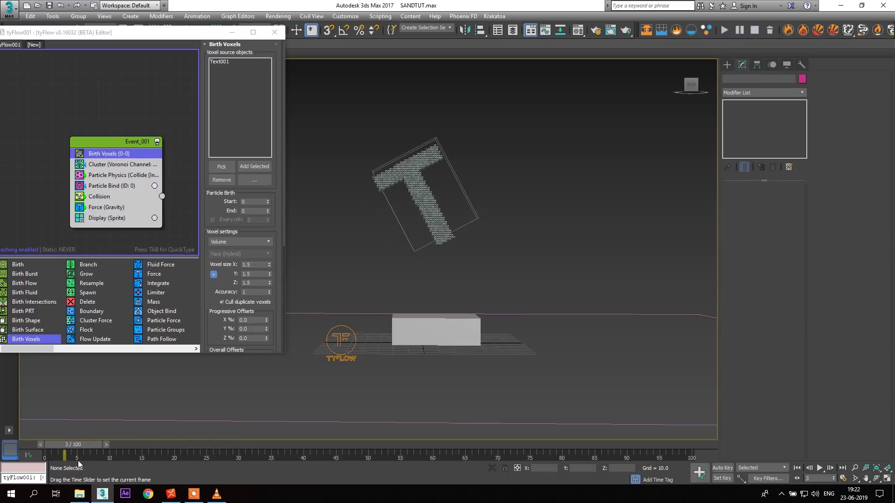
- Switch to VLC and scrub through the sand 1.mov reference to examine the collapse, and return to 3ds Max
left_click(217, 494)
left_click_drag(29, 454, 311, 451)
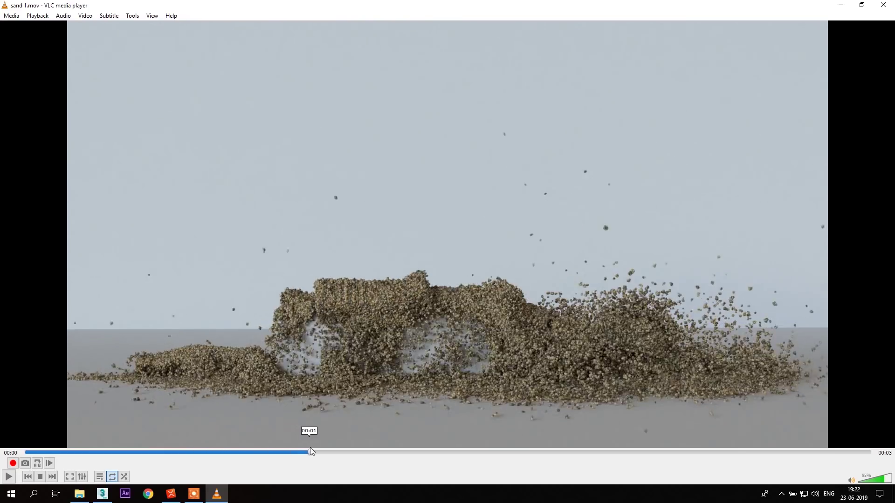
left_click(840, 5)
- Reposition the tyFlow editor and the event inside it so the full event shows beside the T in the viewport
left_click_drag(172, 37, 411, 39)
left_click_drag(335, 144, 301, 136)
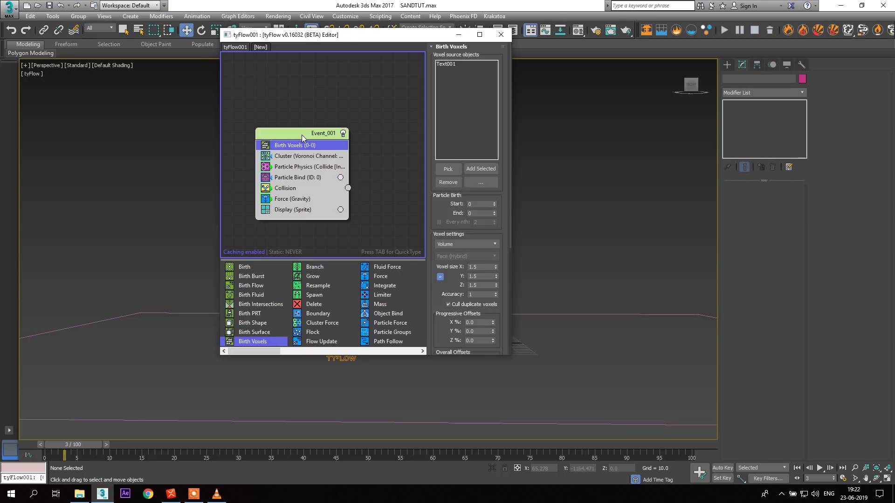
left_click_drag(346, 38, 198, 35)
- Create a second tyFlow object on the ground beside the box and name it resim
middle_click_drag(590, 210, 592, 270, "alt")
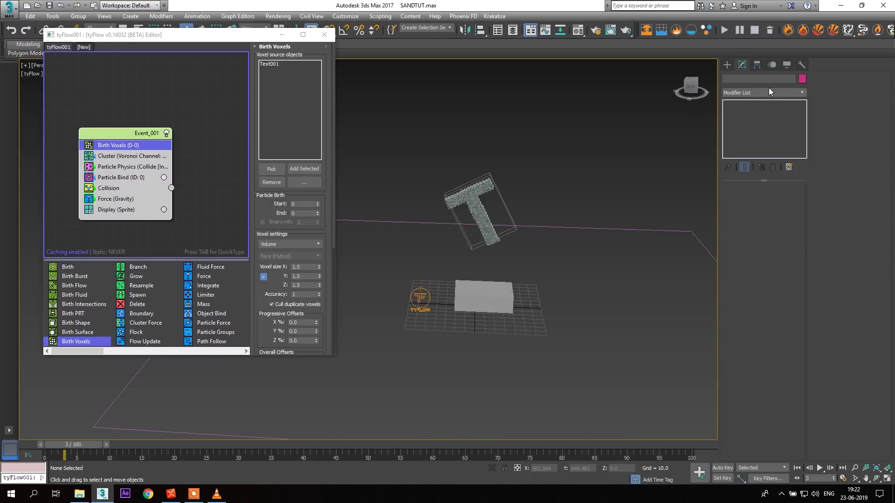
left_click(727, 65)
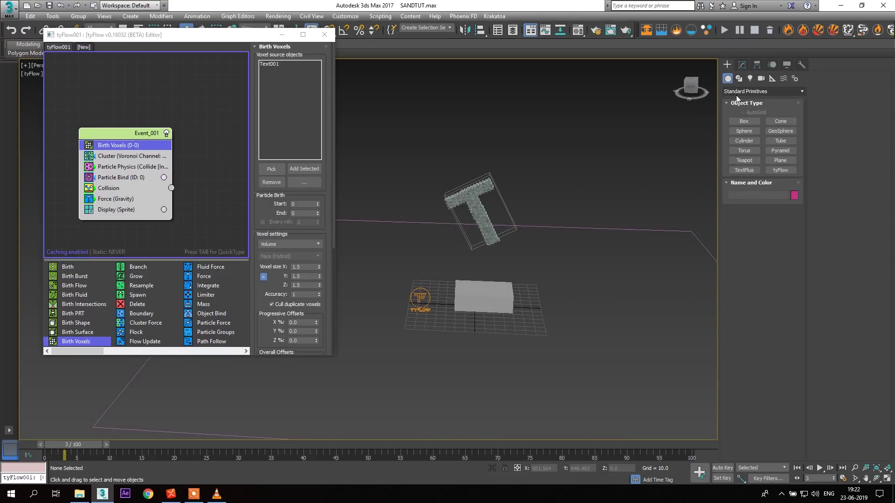
left_click(781, 170)
middle_click_drag(623, 247, 580, 236)
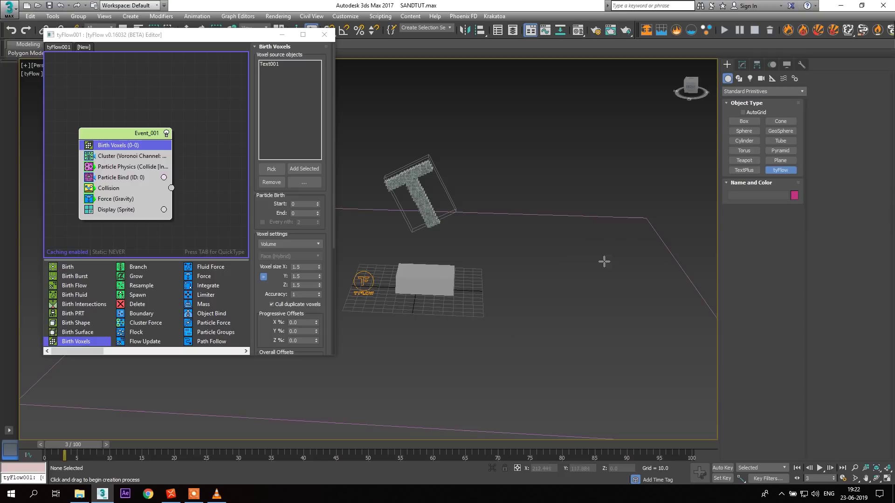
left_click(628, 289)
left_click(741, 65)
double_click(748, 80)
type("re")
key("Return")
- Open the resim flow in the tyFlow editor to check it, and return to the tyFlow001 flow
left_click_drag(169, 36, 168, 50)
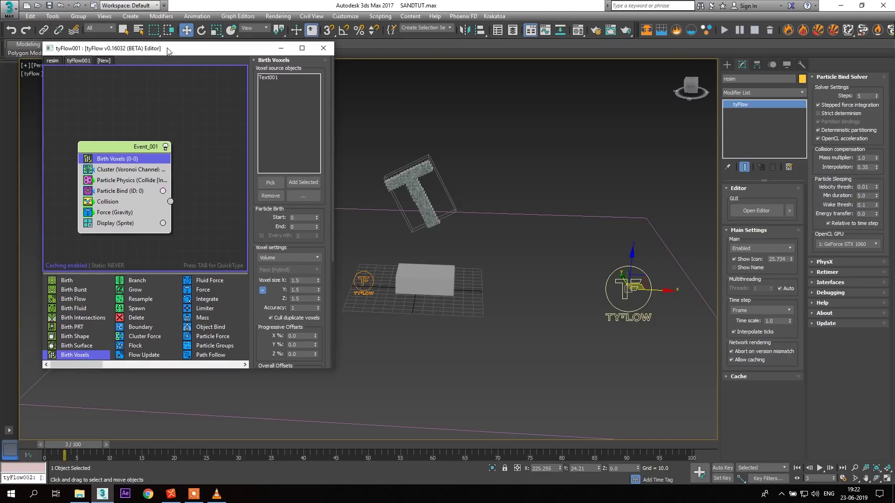
left_click(55, 61)
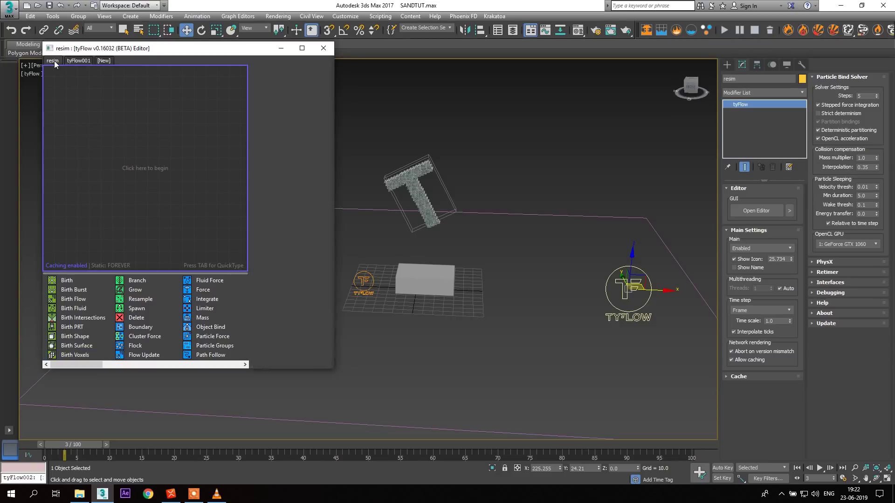
left_click(80, 54)
middle_click_drag(512, 209, 448, 298, "alt")
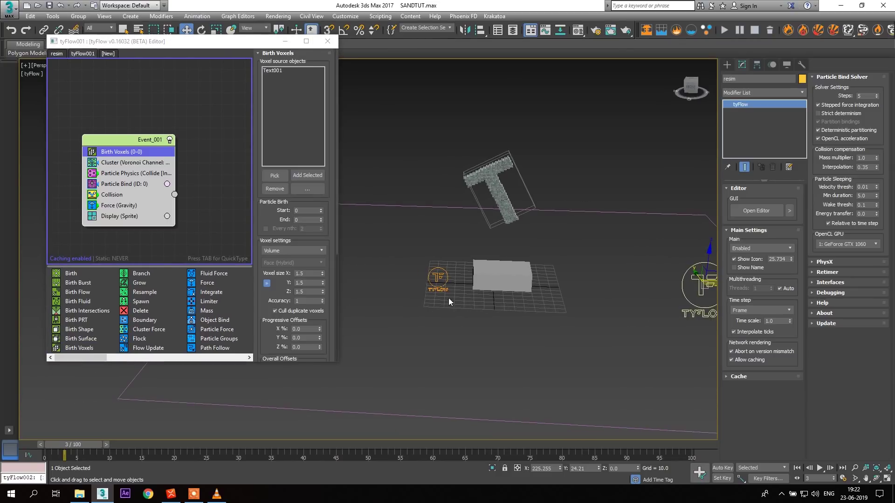
- Rename the original tyFlow object beside the box as base sim
left_click(441, 278)
left_click(752, 80)
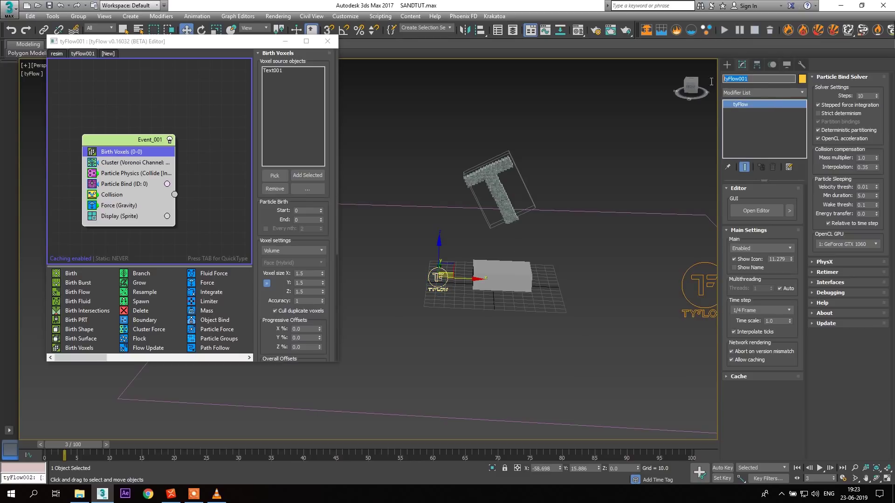
type("bas")
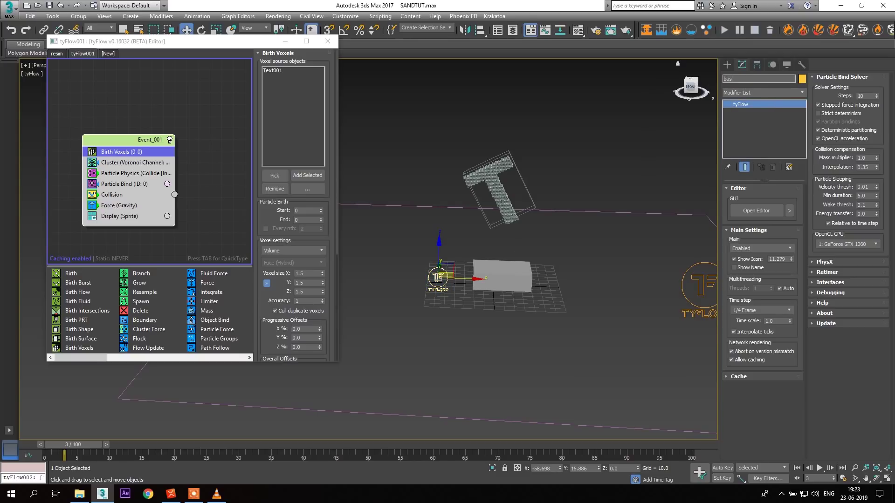
type("e sim")
key("Return")
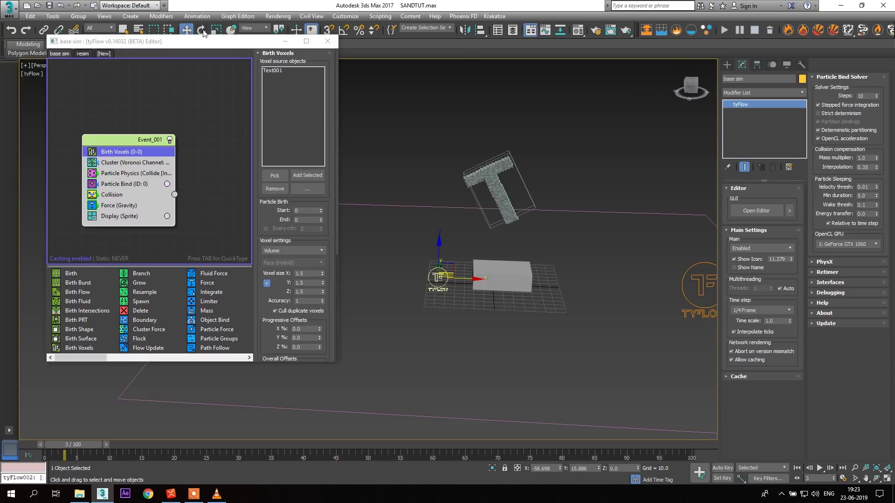
- Show the empty resim flow in the tyFlow editor
left_click(83, 54)
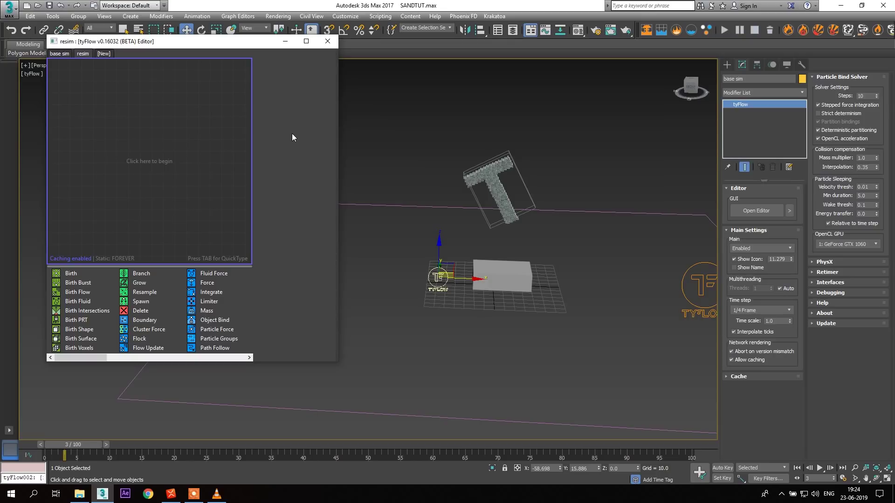
scroll(515, 174, "up", 4)
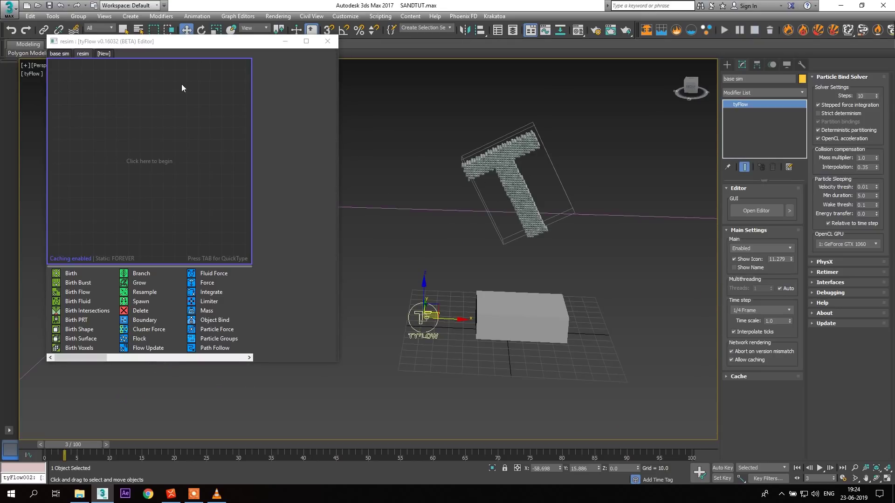
mouse_move(513, 190)
middle_mouse_down("alt")
mouse_move(508, 201)
mouse_move(512, 189)
middle_mouse_up("alt")
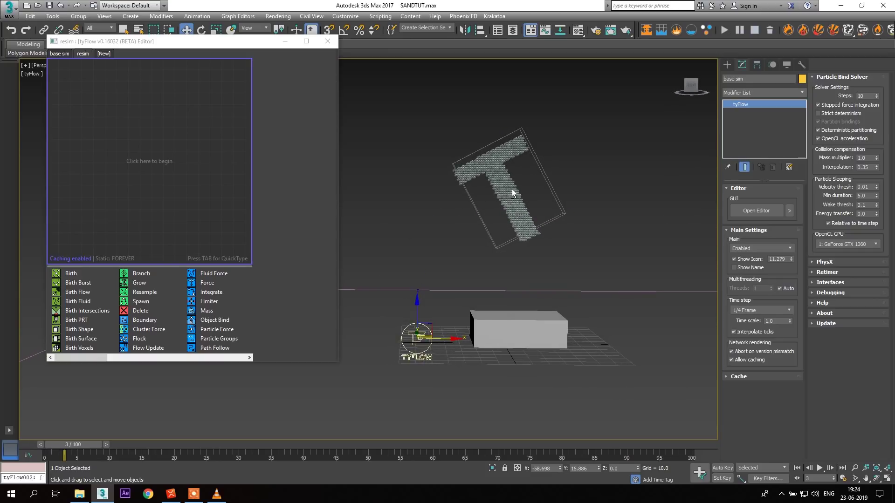
left_click(194, 494)
left_click(758, 479)
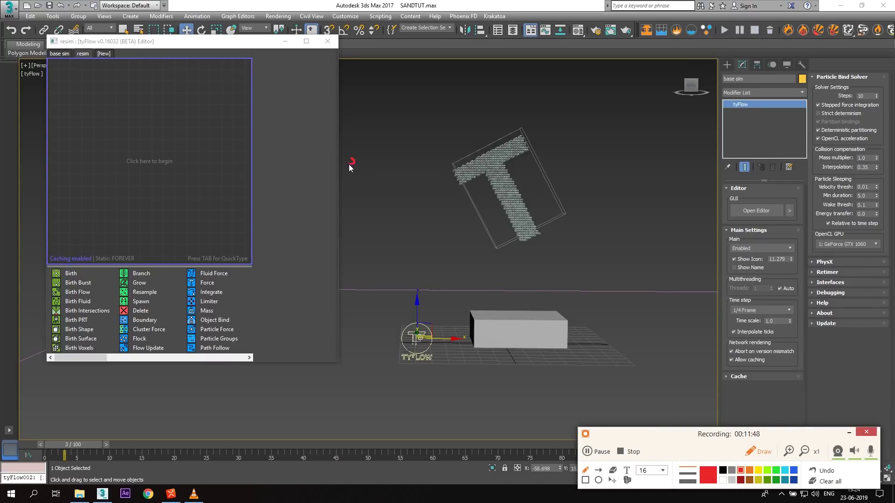
left_click_drag(366, 166, 370, 159)
left_click_drag(353, 169, 359, 173)
left_click_drag(367, 168, 368, 175)
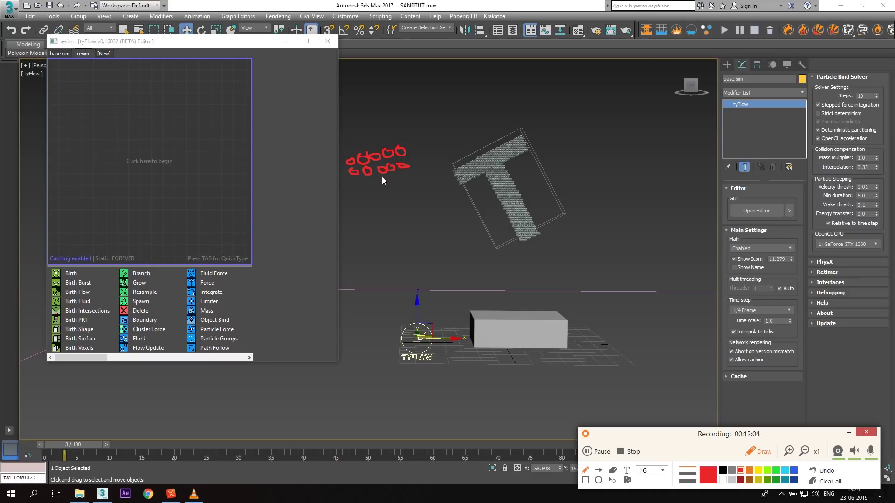
left_click_drag(389, 295, 378, 294)
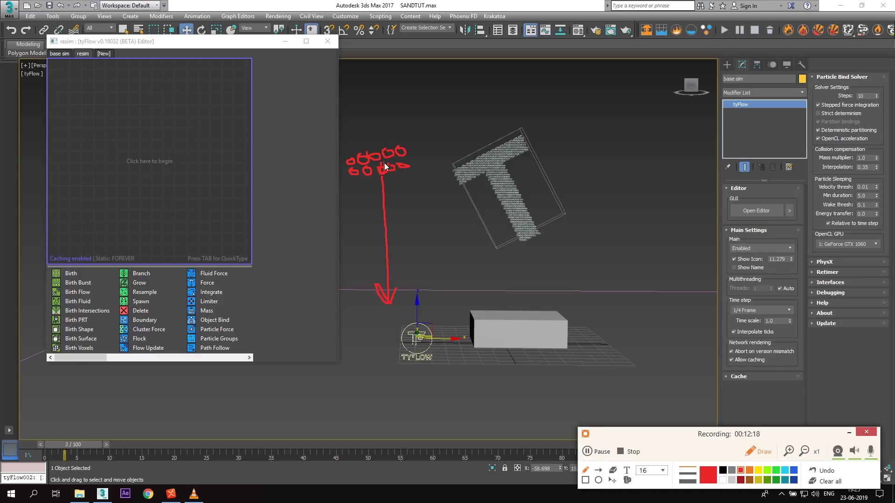
left_click_drag(396, 169, 389, 167)
mouse_move(400, 146)
left_mouse_down()
mouse_move(343, 147)
mouse_move(339, 180)
mouse_move(426, 181)
mouse_move(506, 164)
left_mouse_up()
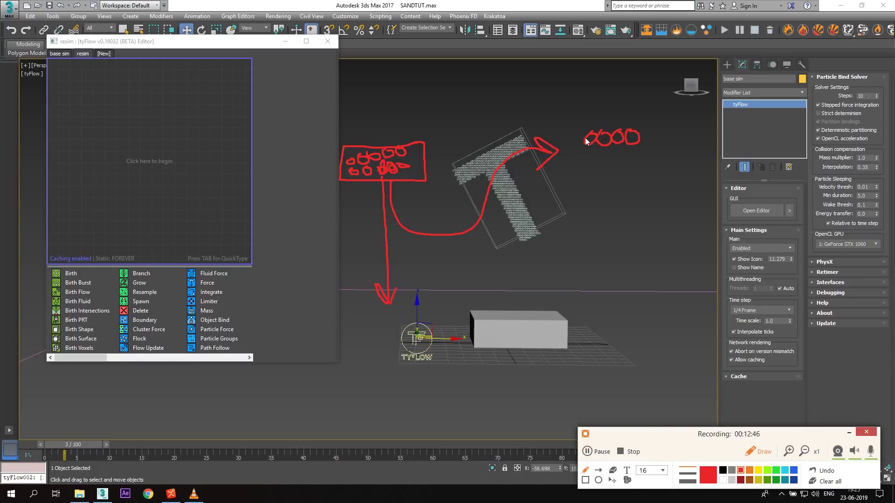
mouse_move(609, 136)
left_mouse_down()
mouse_move(642, 137)
mouse_move(648, 158)
mouse_move(645, 150)
left_mouse_up()
left_click_drag(591, 132, 586, 128)
left_click_drag(609, 128, 600, 142)
left_click(767, 452)
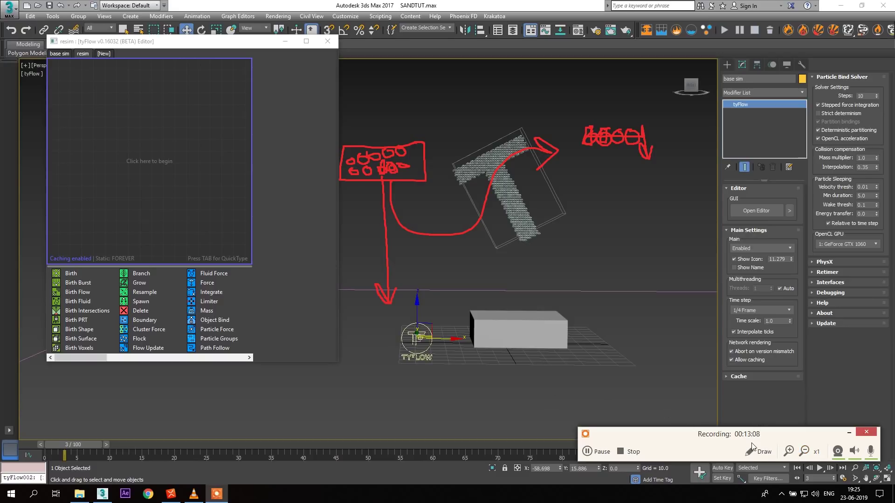
left_click(760, 451)
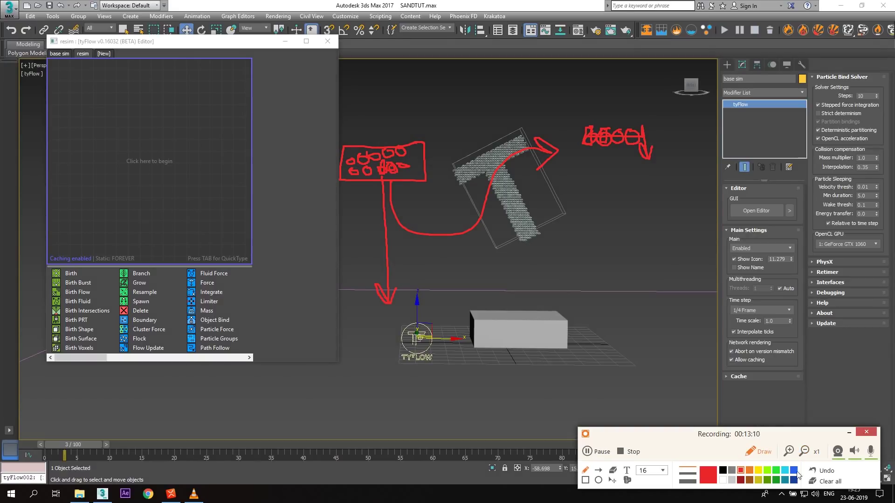
left_click(828, 482)
left_click(758, 451)
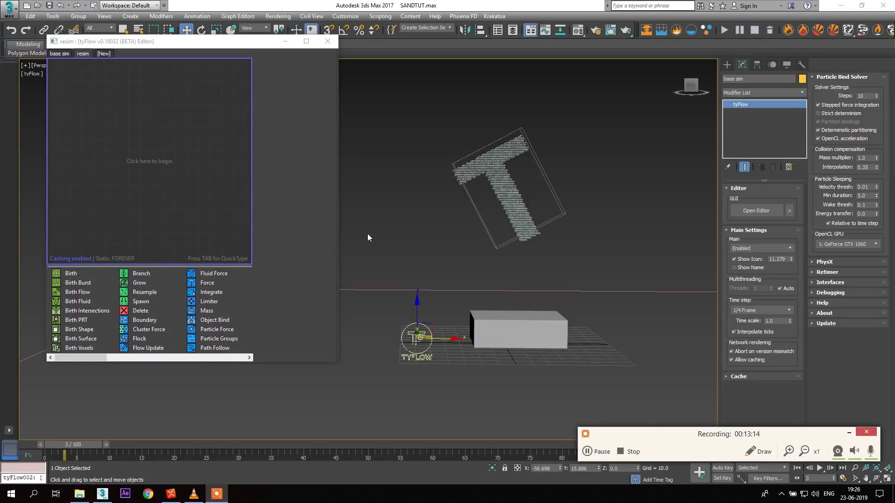
middle_click_drag(367, 233, 349, 224)
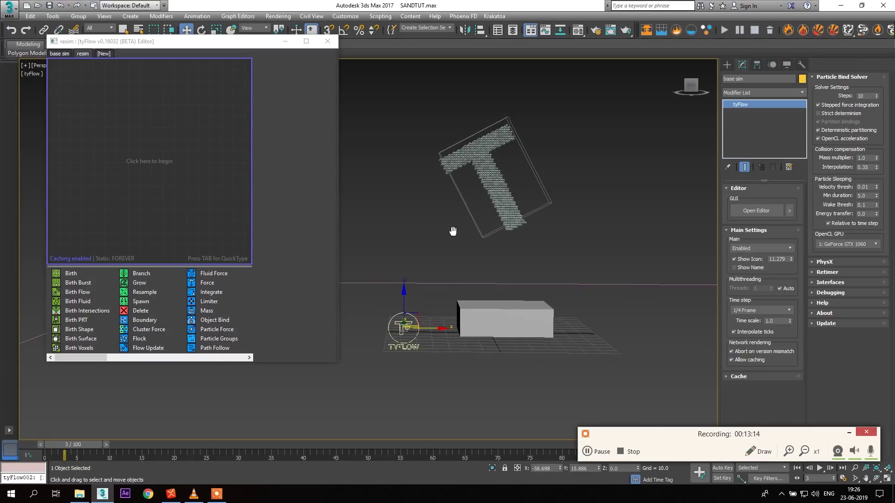
left_click(848, 433)
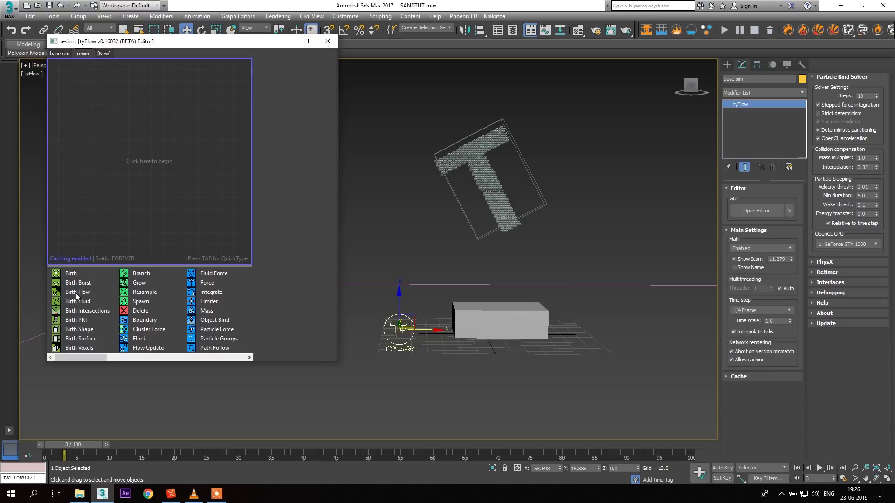
- Create a Birth Flow event in the resim flow and disable the Display operator in the base sim flow
left_click_drag(76, 293, 99, 114)
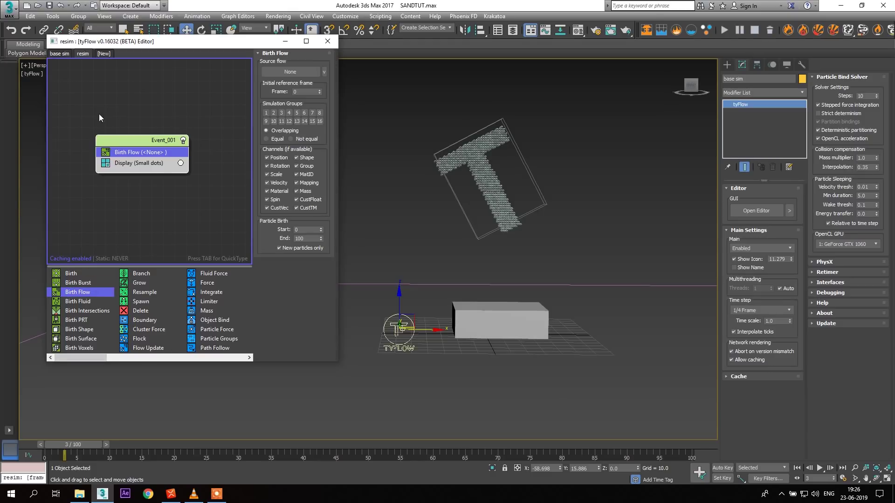
left_click(59, 54)
left_click(92, 216)
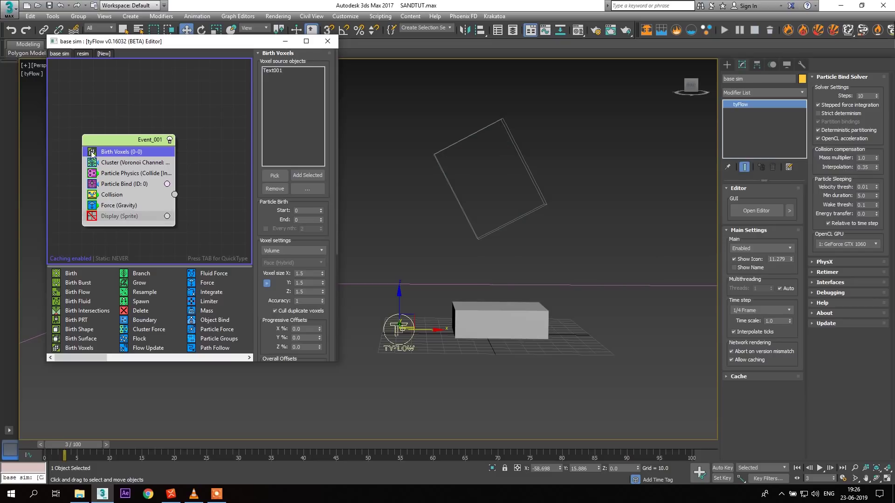
left_click(83, 54)
left_click_drag(126, 141, 126, 128)
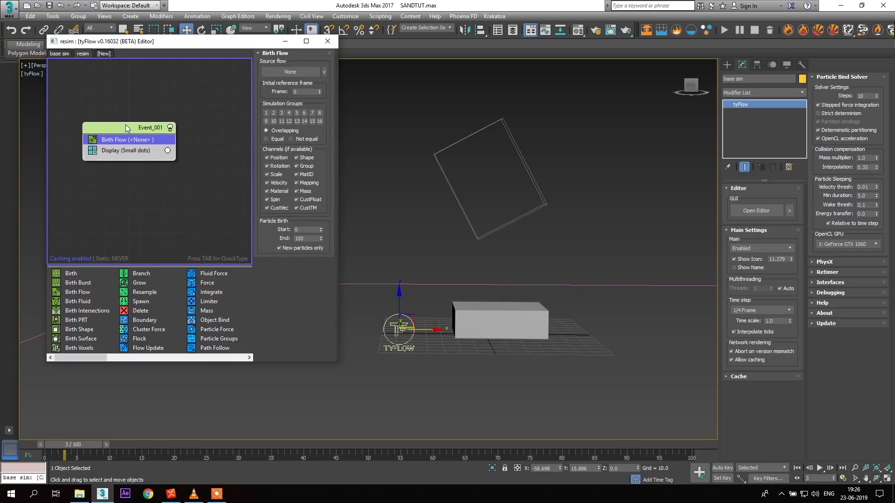
- Assign the base sim tyFlow object as the source flow of the resim's Birth Flow operator
left_click(78, 294)
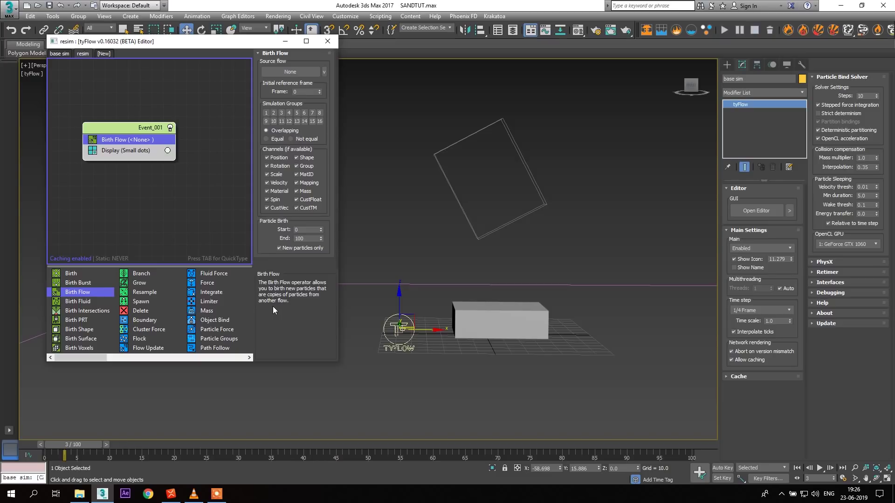
middle_click_drag(465, 249, 478, 252)
left_click(292, 72)
middle_click_drag(417, 197, 465, 210)
left_click(469, 306)
middle_click_drag(502, 305, 438, 315)
- Try the Geometry display type for the resim event, and set its Display operator to Sprites
left_click(149, 150)
left_click(288, 72)
left_click(283, 113)
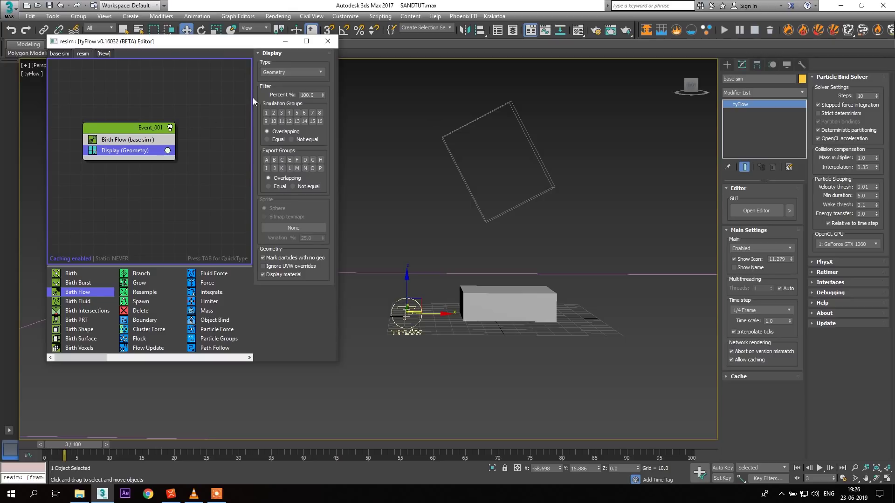
left_click(280, 72)
left_click(279, 107)
- Scrub the timeline forward to preview the particles copied from base sim, and return to frame 0
middle_click_drag(499, 146, 469, 146)
left_click_drag(66, 444, 478, 446)
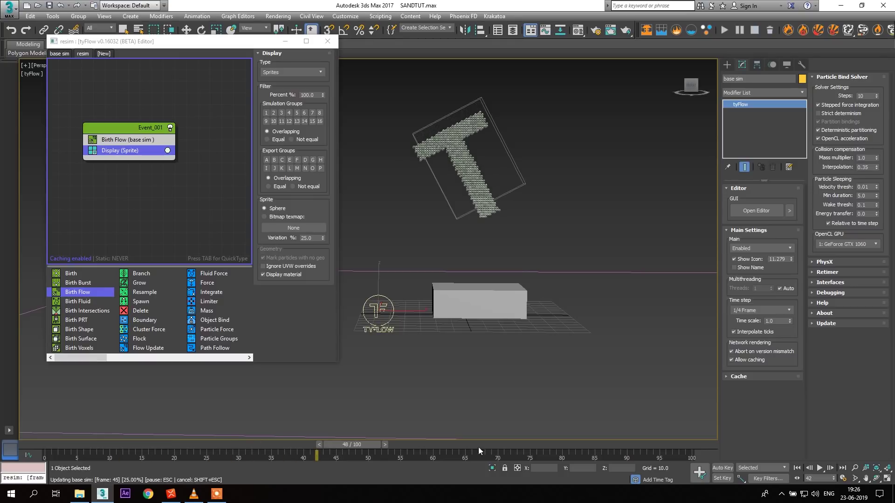
left_click_drag(343, 448, 54, 447)
key("w")
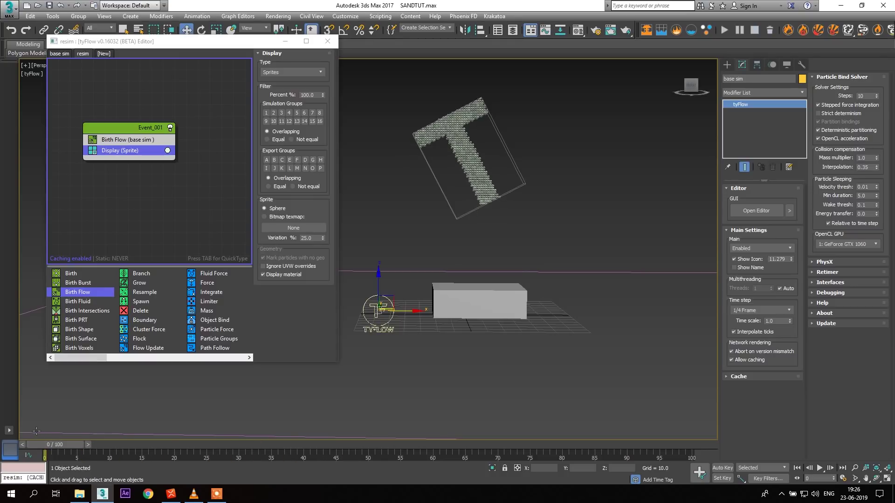
- Move the resim event higher in the flow graph and set its Display operator's type to Pixels
left_click_drag(155, 128, 167, 103)
left_click(138, 115)
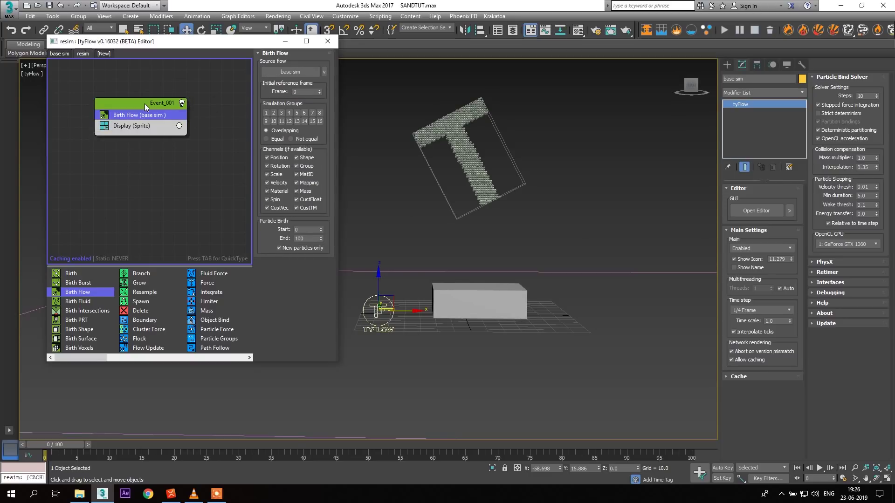
left_click(144, 104)
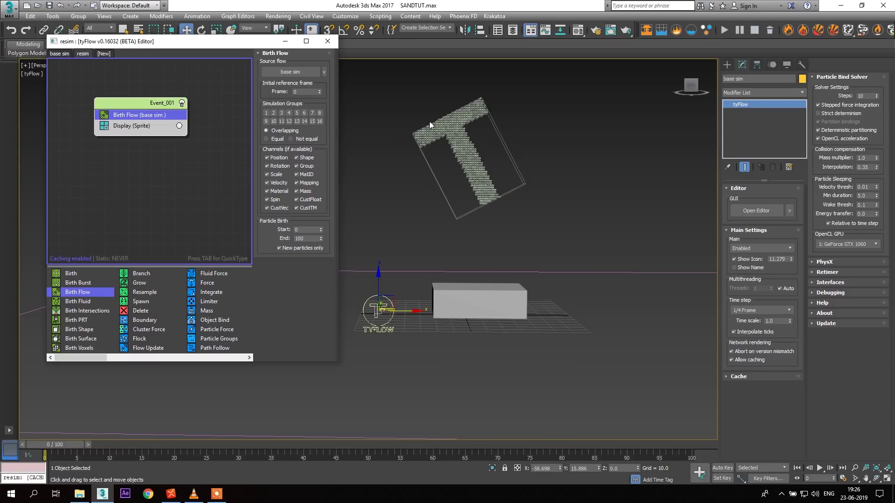
scroll(429, 121, "up", 3)
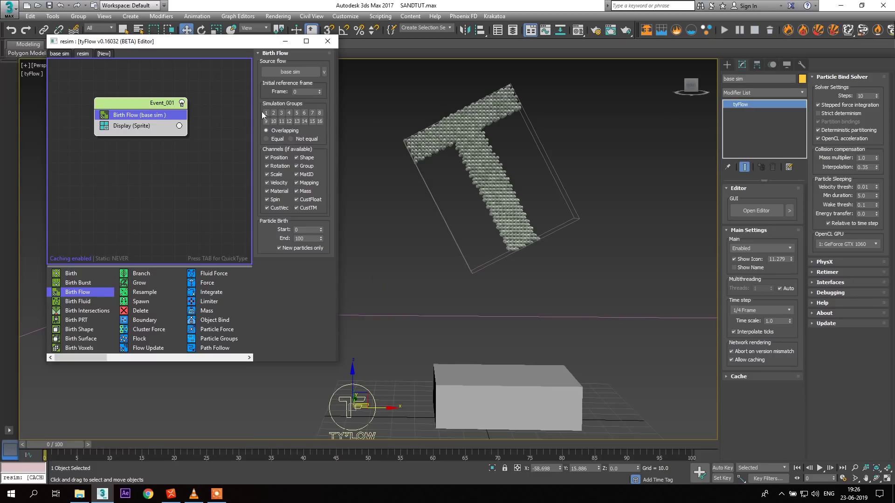
left_click(151, 127)
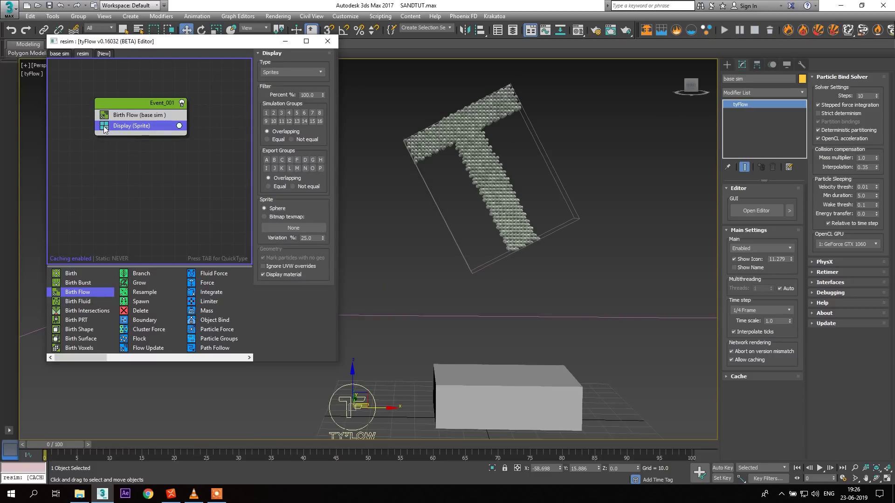
left_click(293, 71)
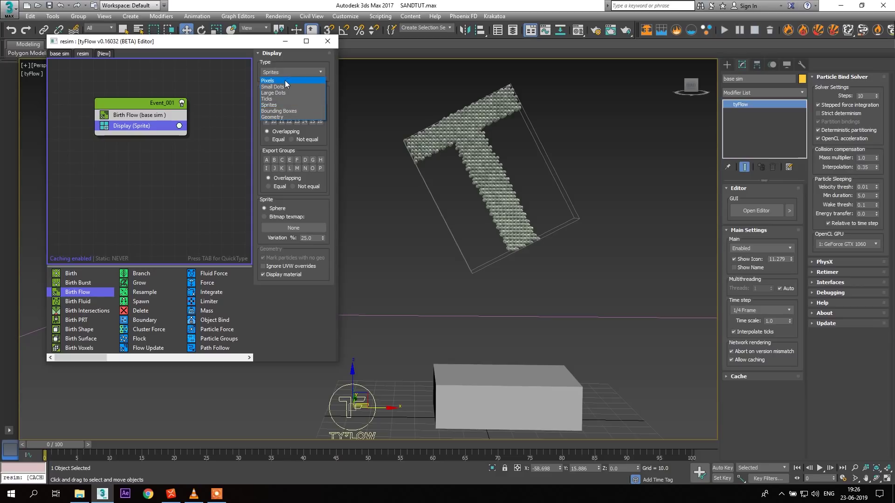
left_click(285, 82)
- Add a Spawn operator to the resim event between Birth Flow and Display
left_click(140, 102)
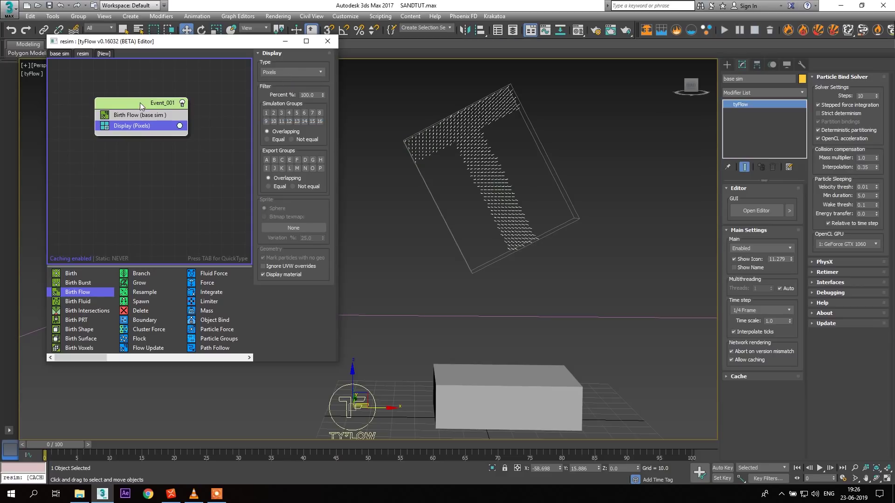
key("Tab")
type("sp")
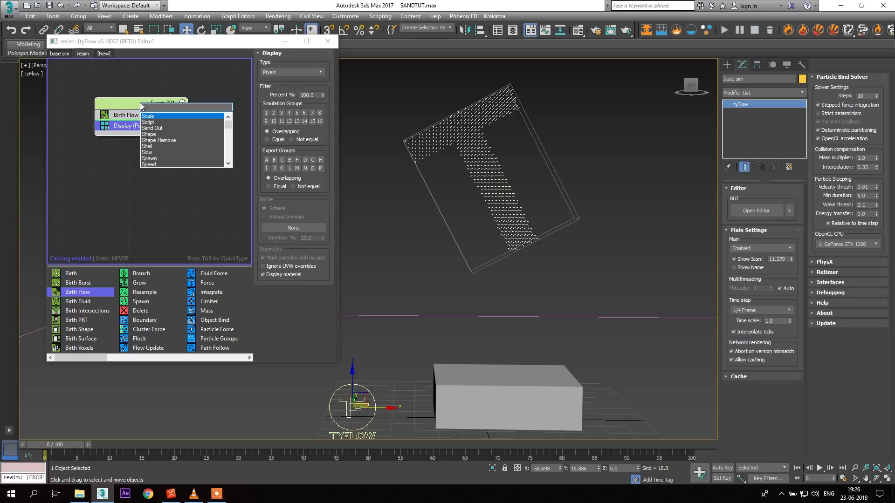
type("awn")
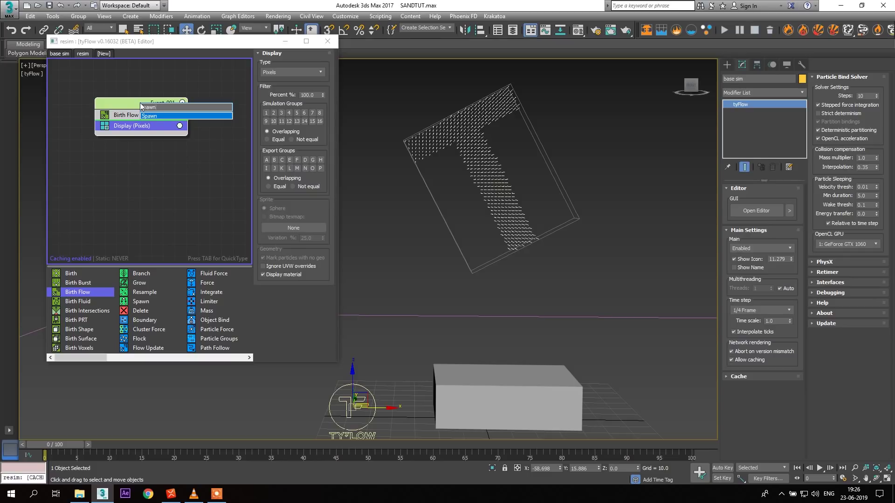
key("Return")
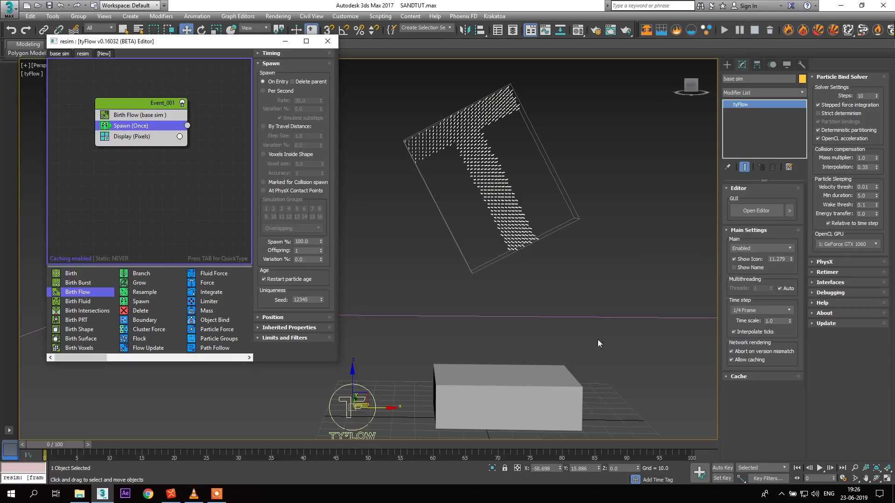
left_click(217, 495)
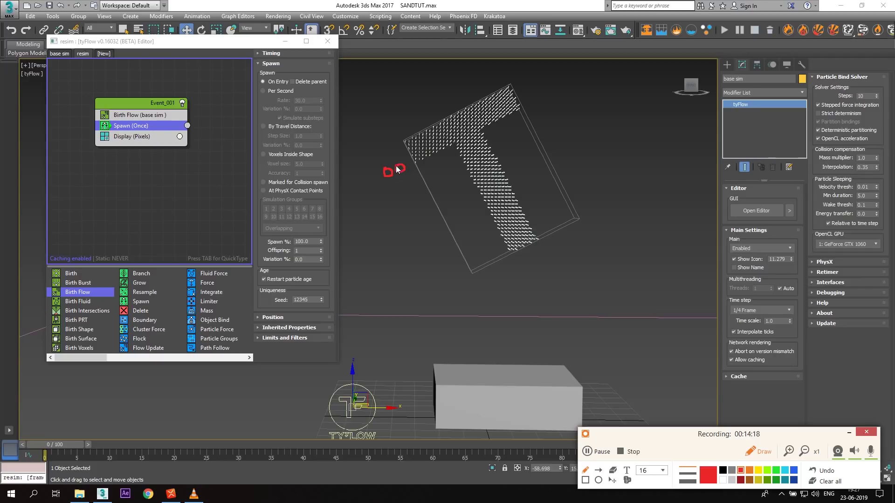
left_click_drag(425, 159, 419, 157)
mouse_move(424, 159)
left_mouse_down()
mouse_move(423, 140)
mouse_move(435, 175)
mouse_move(424, 165)
left_mouse_up()
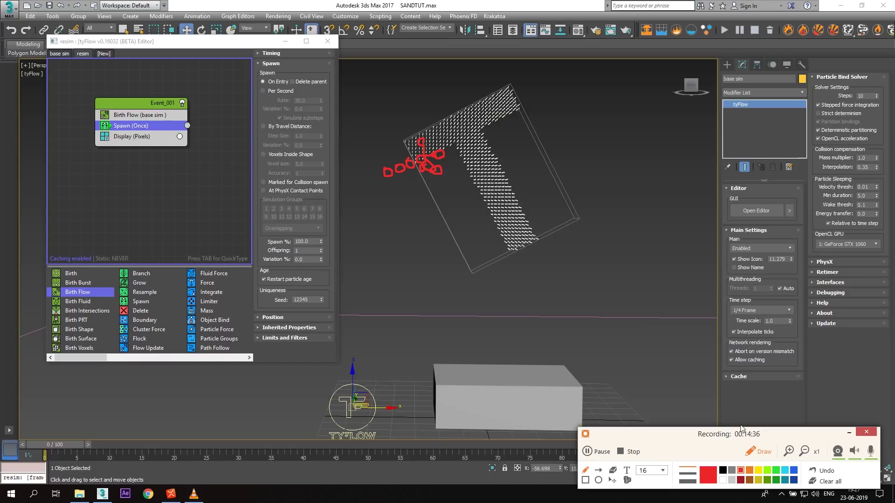
left_click(830, 481)
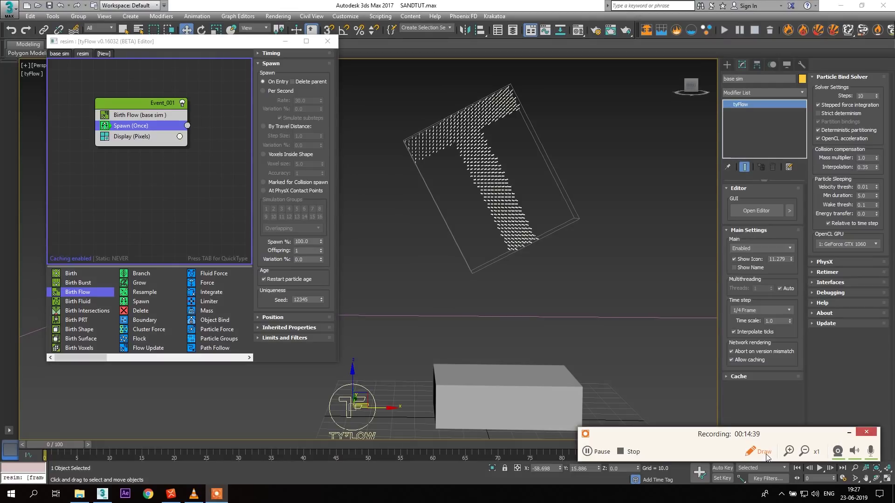
left_click(848, 433)
middle_click_drag(170, 188, 132, 182)
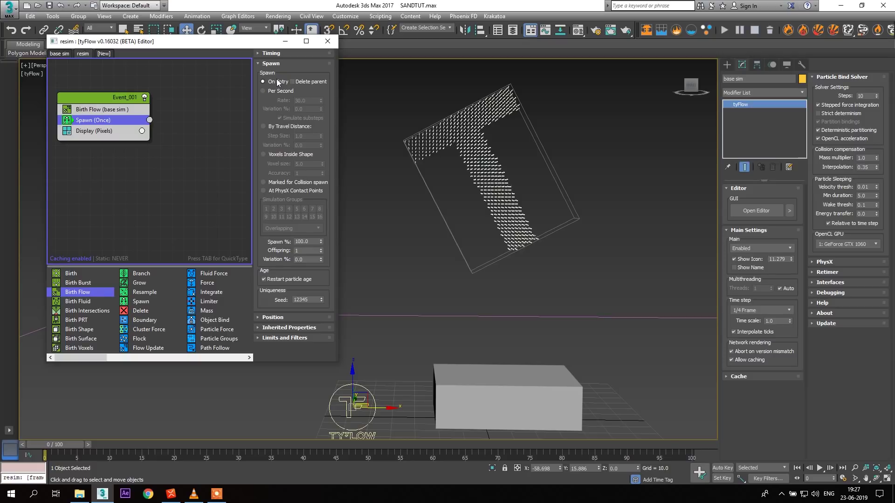
- Copy the resim flow's Display operator into a new separate event and set the copy's display color to red
left_click(95, 132)
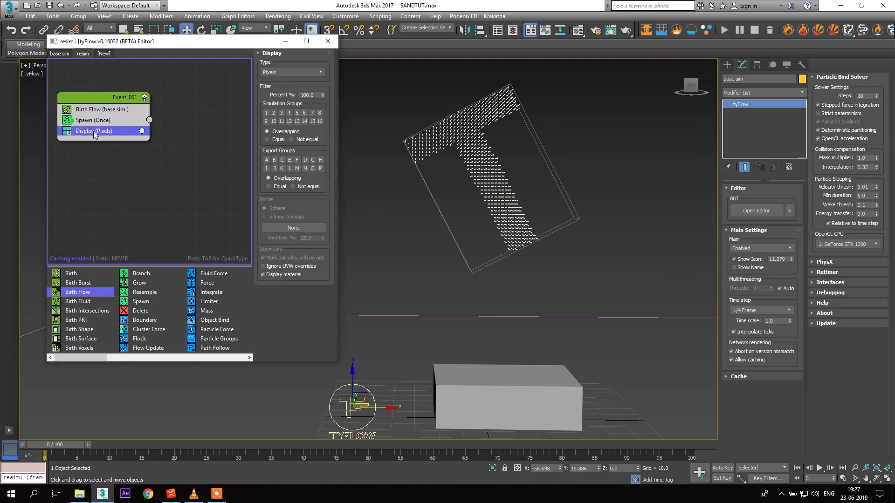
left_click_drag(93, 131, 188, 172)
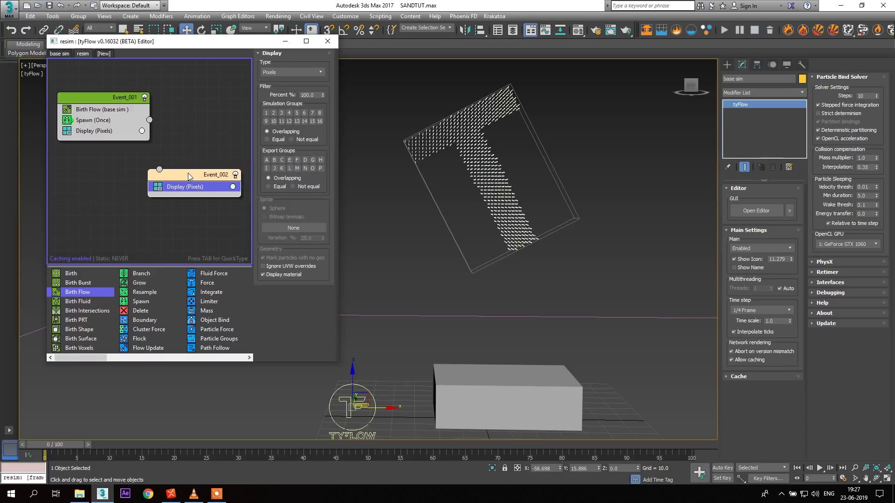
left_click(233, 187)
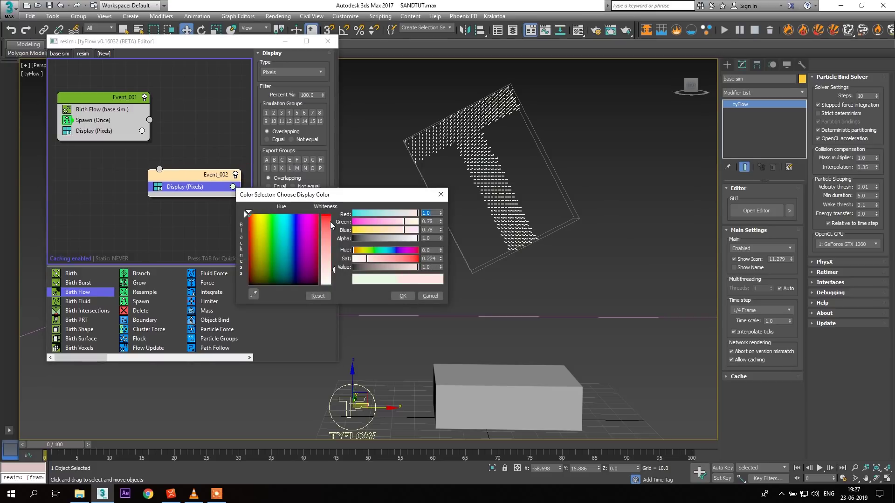
left_click_drag(331, 225, 331, 215)
left_click(403, 296)
- Connect the Spawn operator's output to the new event and space the two events further apart in the graph
left_click_drag(149, 120, 160, 169)
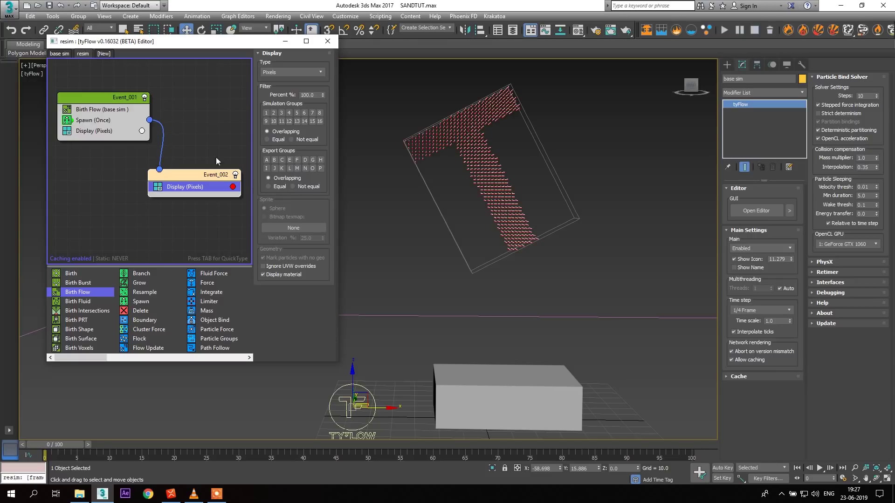
scroll(444, 103, "up", 8)
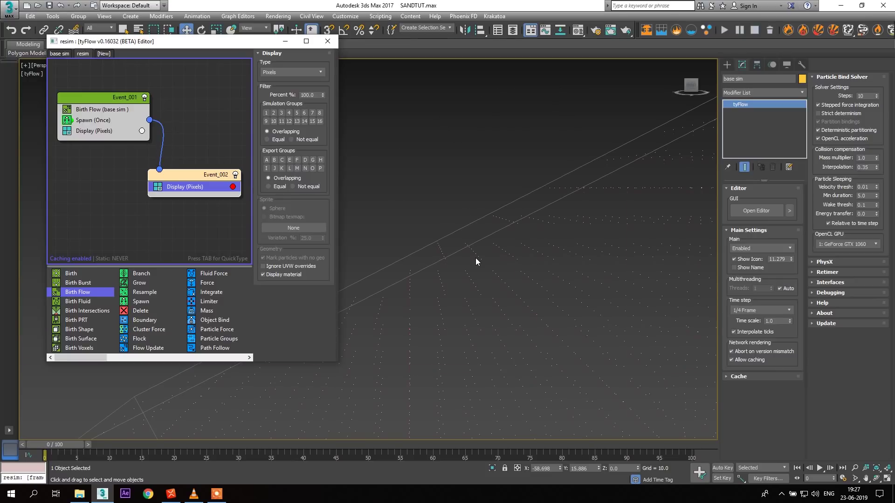
scroll(475, 258, "down", 6)
middle_click_drag(488, 267, 480, 220)
left_click_drag(113, 97, 94, 87)
left_click_drag(182, 173, 183, 181)
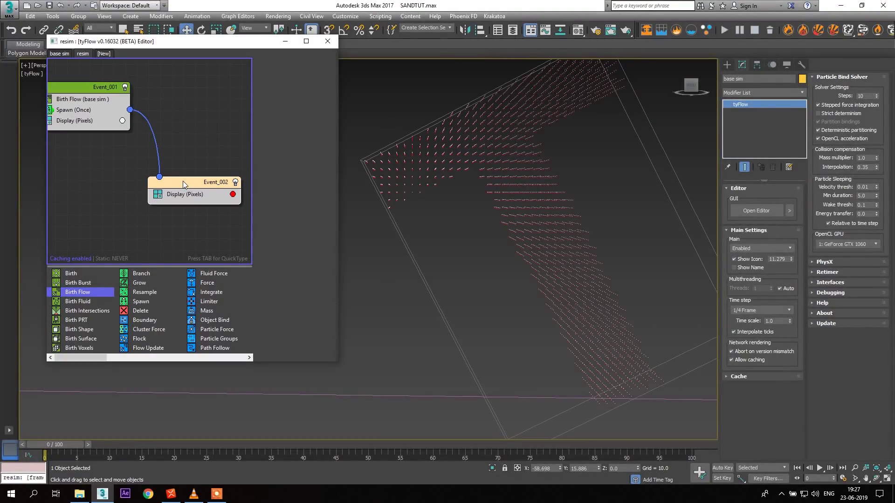
- Add a Spread operator above Display in the second resim event
key("Tab")
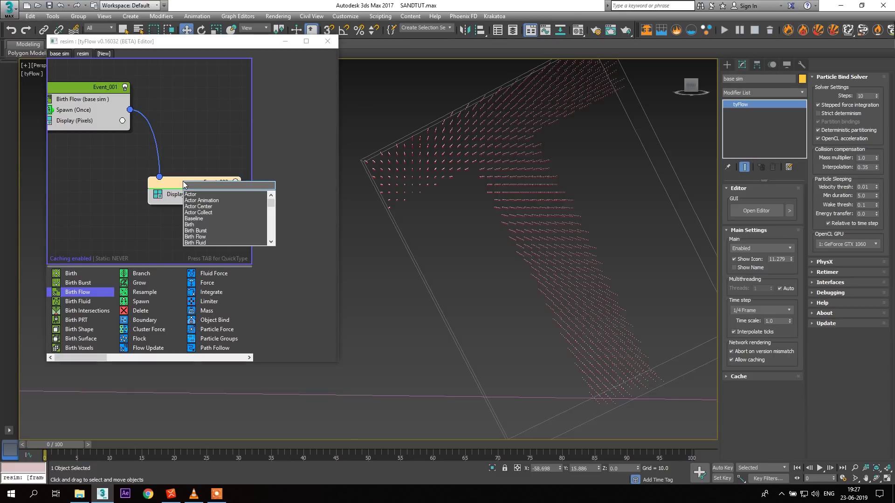
type("spre")
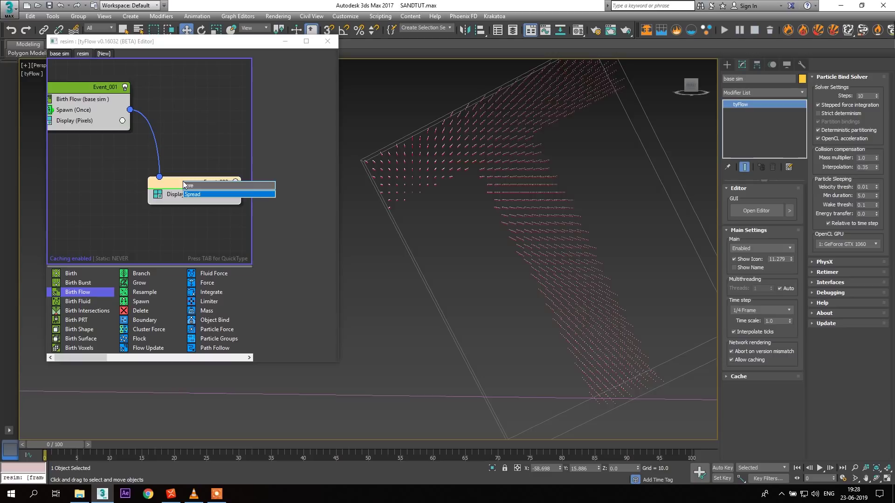
key("Return")
middle_click_drag(470, 96, 462, 194)
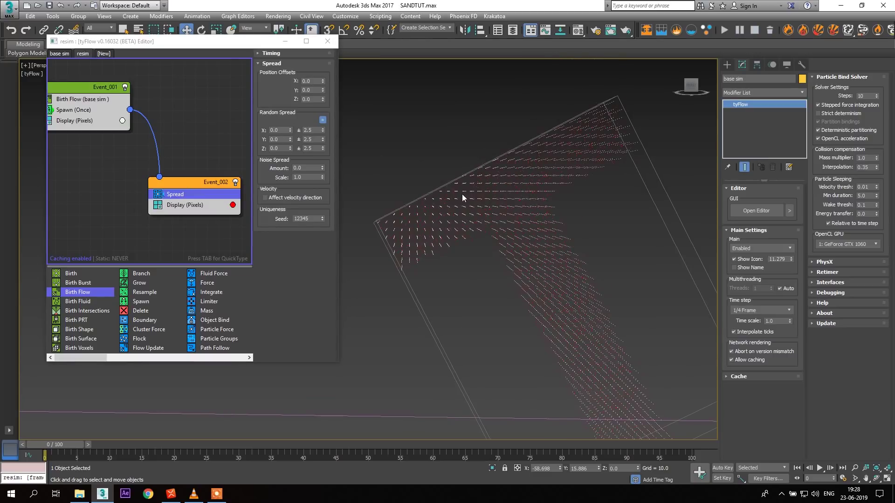
- Try Large Dots as the second event's display type, and set it to Small Dots
left_click(196, 199)
left_click(195, 200)
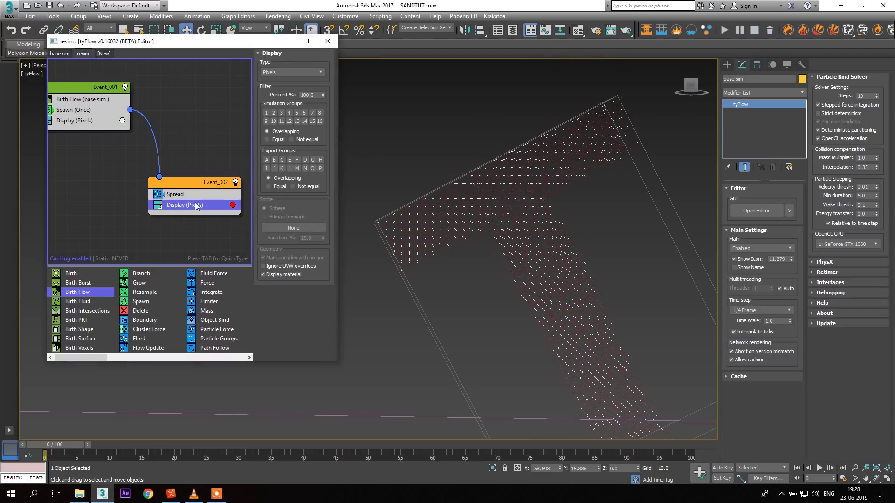
left_click(285, 72)
left_click(280, 93)
scroll(535, 201, "down", 5)
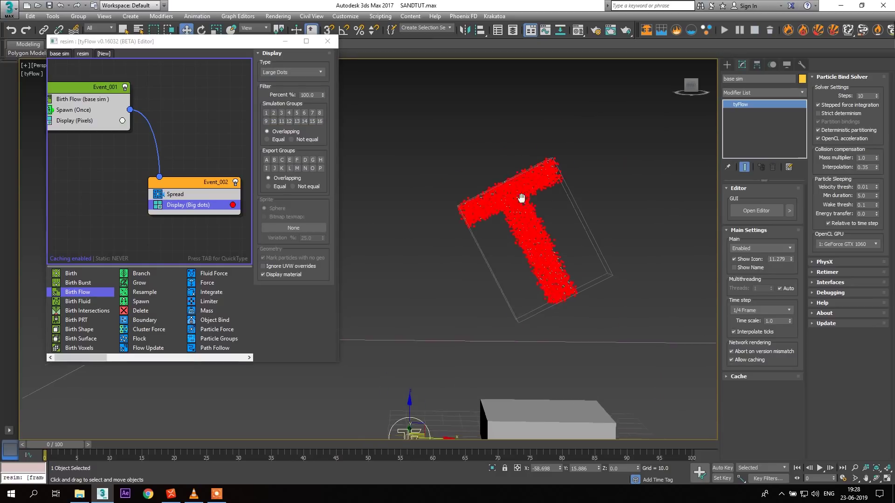
left_click(279, 71)
left_click(279, 86)
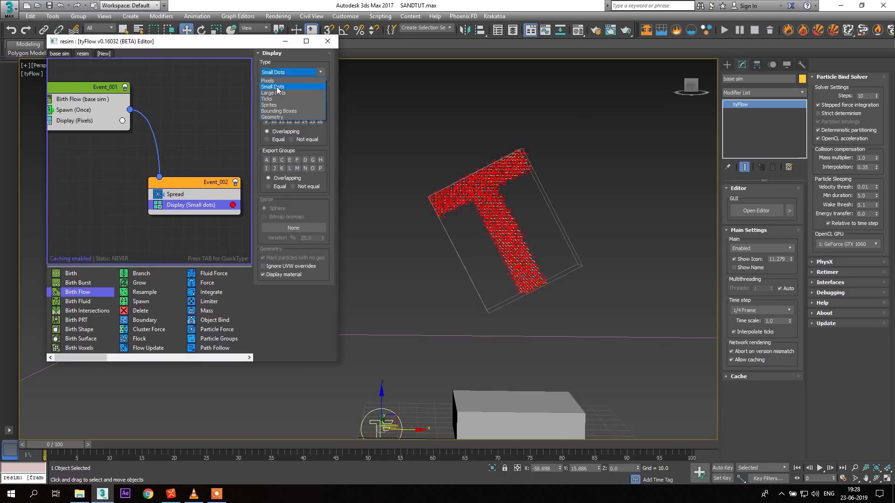
- Set the Spawn operator's Offspring to 10
left_click(94, 112)
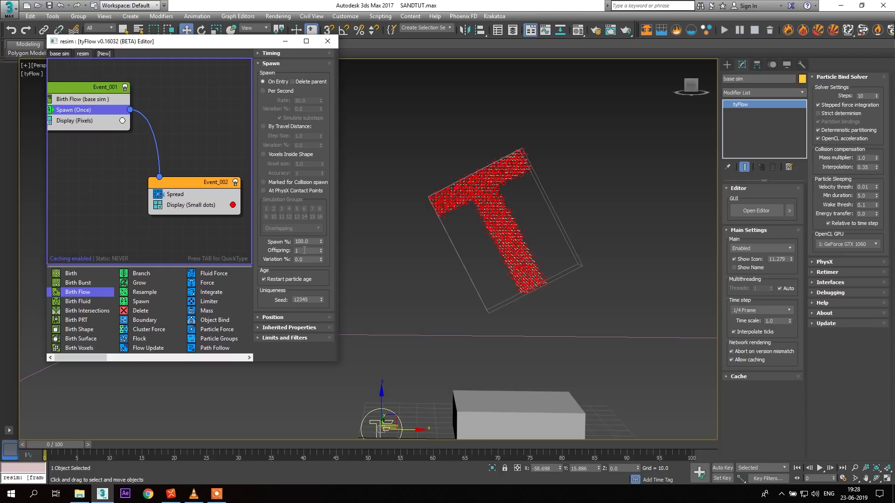
double_click(305, 251)
type("10")
key("Return")
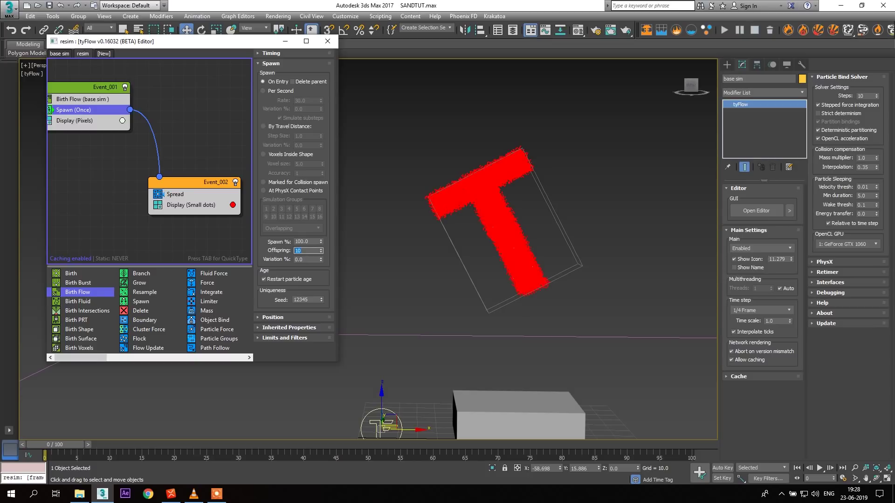
key("Return")
- Expand the Spawn operator's limits and filters, and try an Offspring value of 100000
left_click(272, 337)
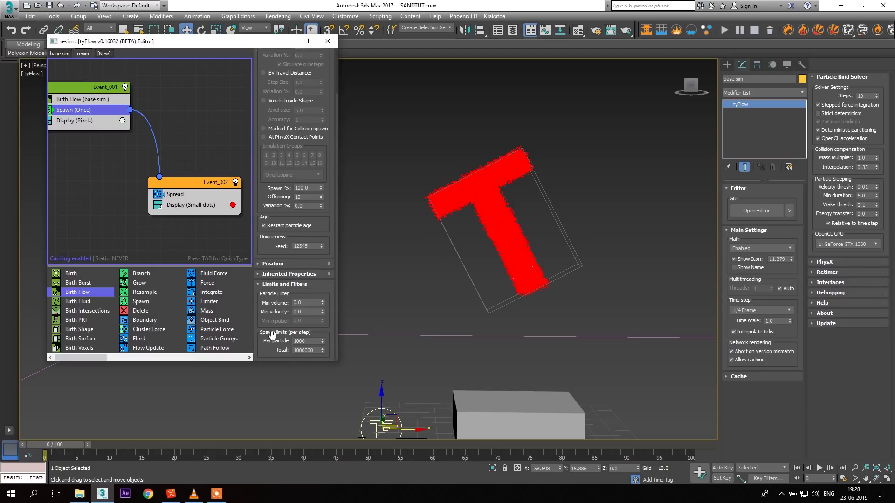
middle_click_drag(550, 160, 531, 180)
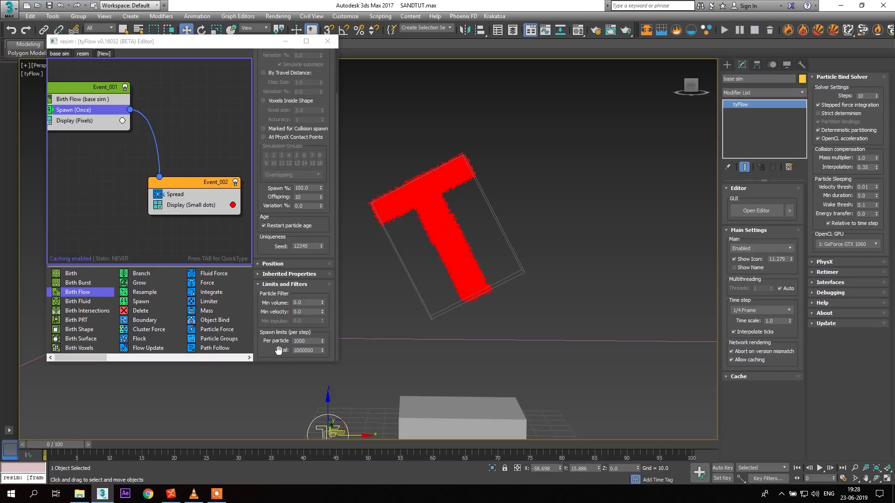
double_click(305, 197)
type("100000")
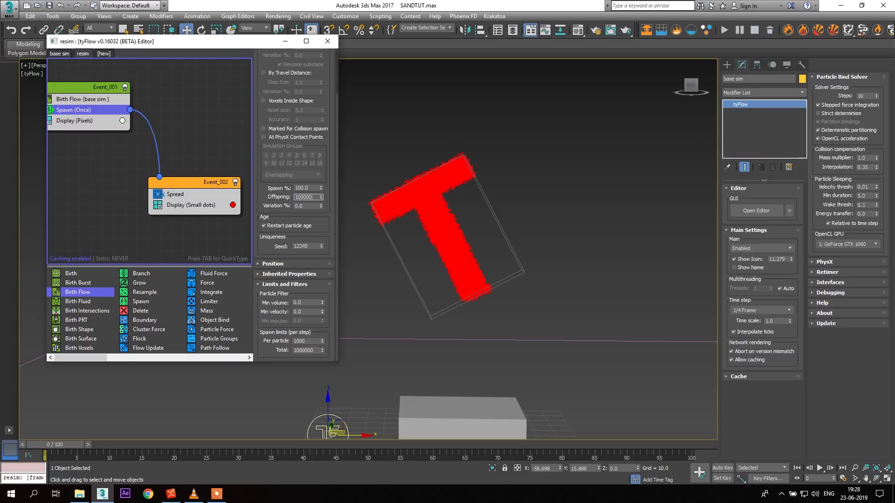
key("BackSpace")
key("BackSpace")
middle_click_drag(479, 333, 528, 286)
- Scrub the timeline forward to preview the spawned and spread particles, and return to frame 0
left_click(191, 195)
middle_click_drag(191, 195, 185, 195)
left_click_drag(50, 443, 326, 452)
key("Home")
key("w")
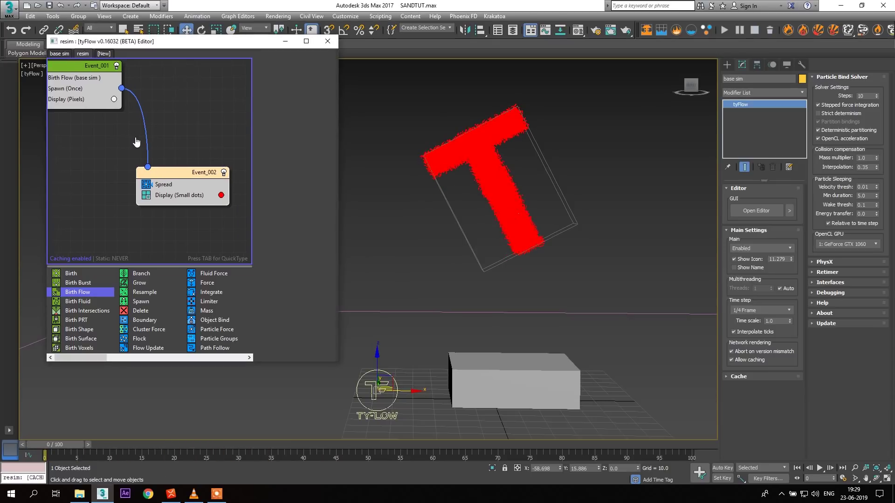
middle_click_drag(66, 55, 88, 81)
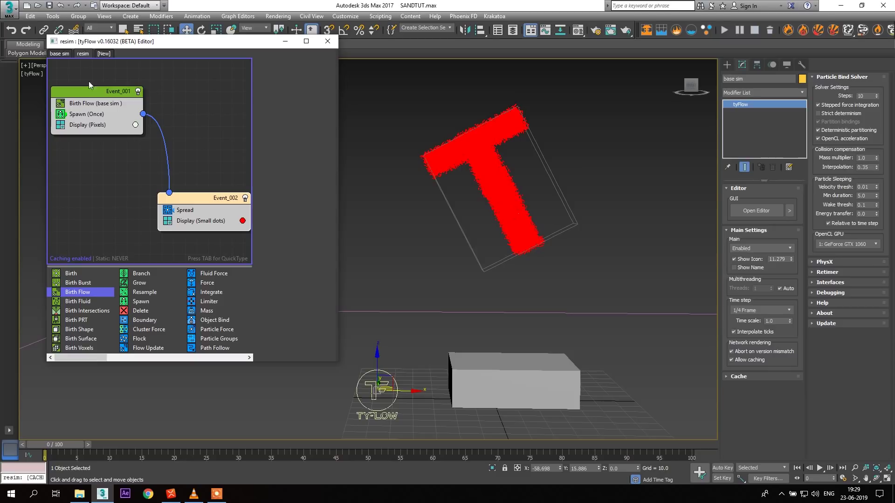
- Copy the Collision and Force operators from the base sim flow into the resim flow's second event
left_click(60, 54)
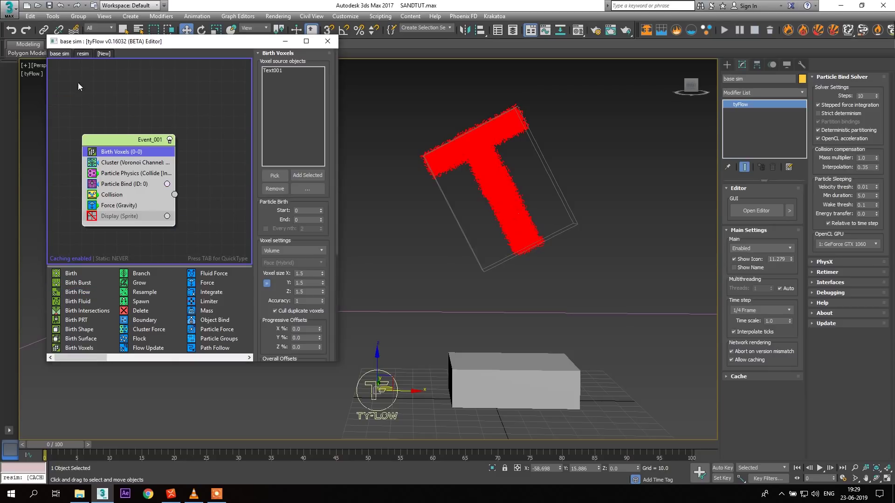
left_click(120, 196)
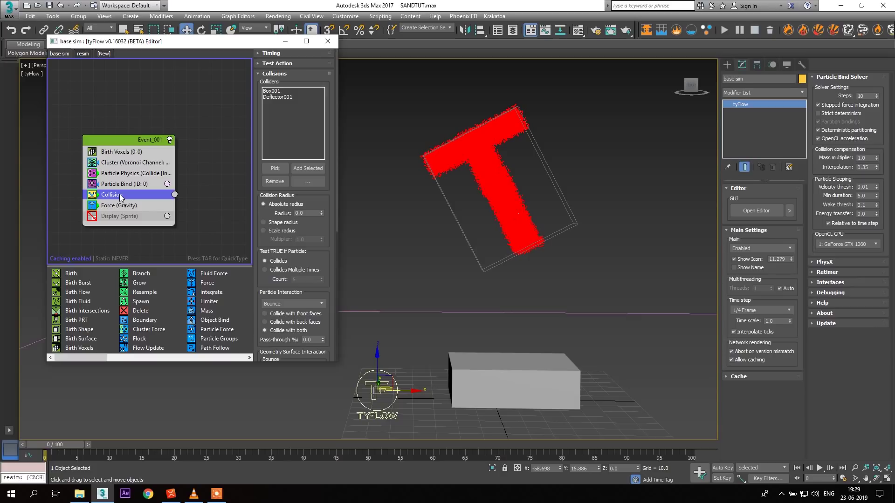
left_click(121, 203, "ctrl")
right_click(121, 203)
left_click(139, 209)
left_click(83, 54)
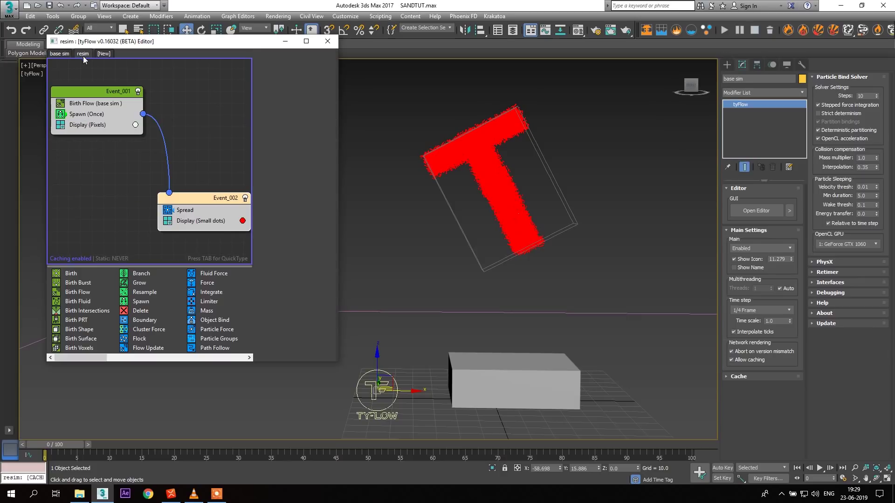
right_click(173, 158)
left_click(187, 175)
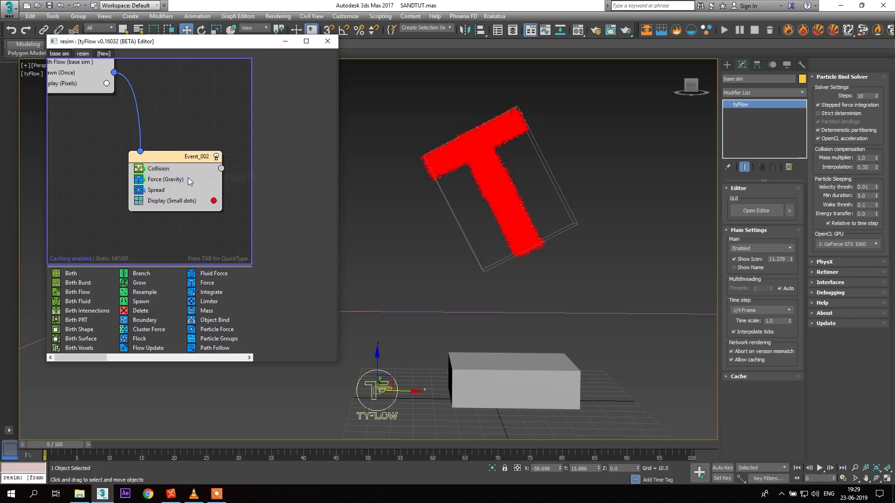
- Preview the opening frames with the pasted operators, and turn off the first resim event's Display operator
mouse_move(52, 447)
left_mouse_down()
mouse_move(148, 446)
mouse_move(48, 446)
left_mouse_up()
key("w")
middle_click_drag(91, 113, 130, 136)
left_click(70, 106)
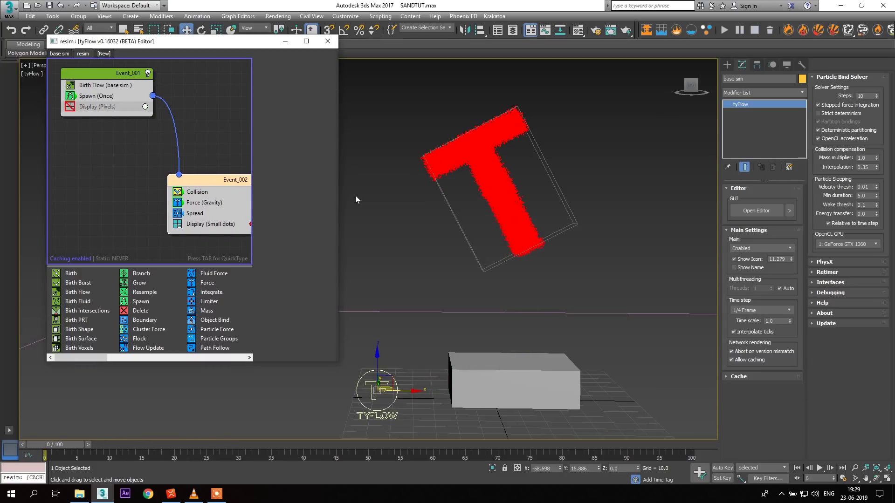
- Scrub through the opening frames to check how the red particles move, and return to frame 0
middle_click_drag(404, 210, 388, 202)
left_click_drag(75, 446, 47, 452)
key("w")
- Widen the tyFlow editor window, and view the base sim flow before returning to resim
left_click_drag(338, 275, 446, 267)
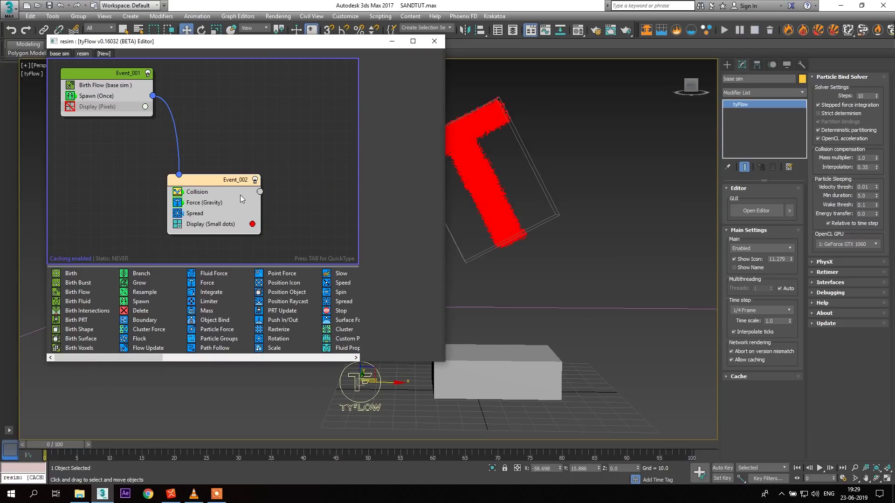
middle_click_drag(601, 158, 519, 169, "alt")
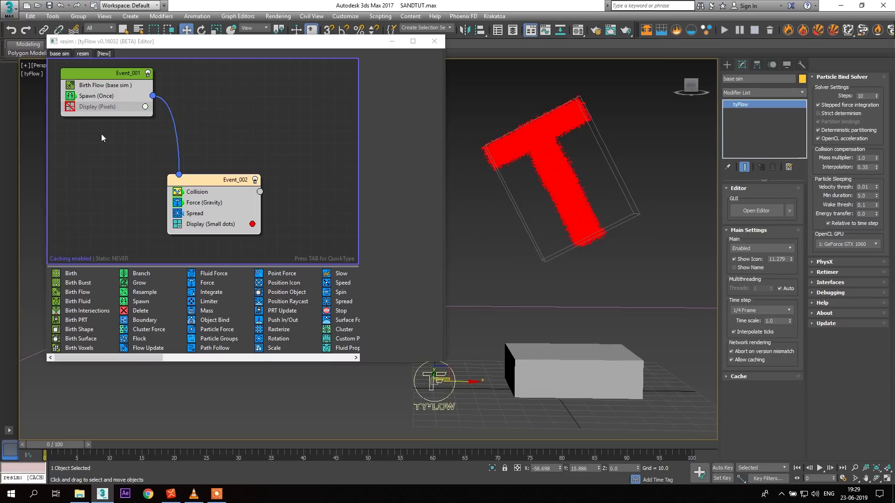
left_click(57, 54)
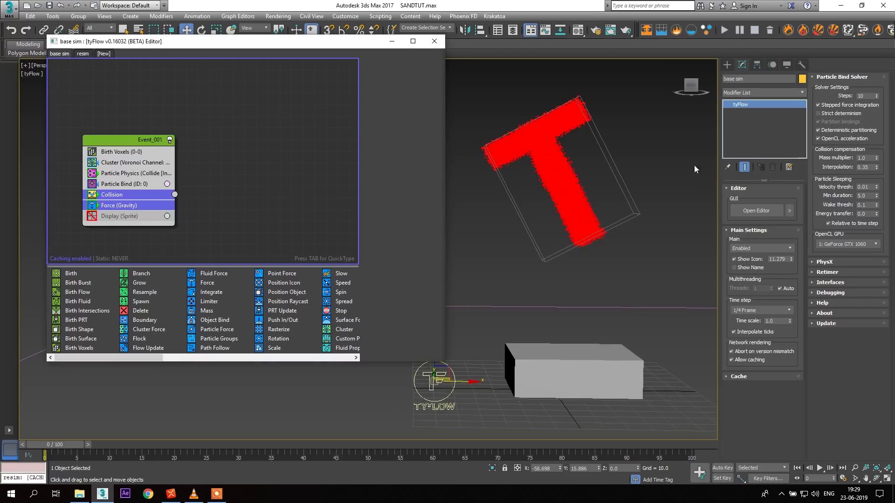
left_click(83, 54)
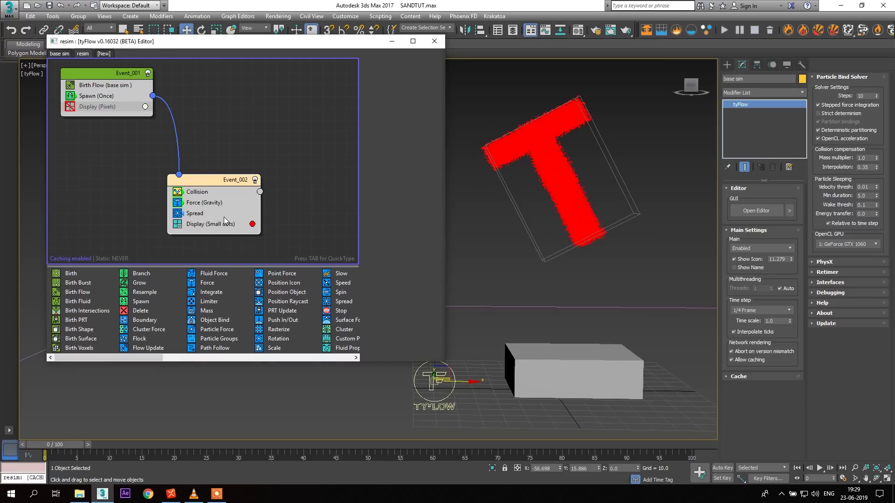
- Add a Particle Force operator to the second resim event and place it between Force and Spread
left_click(217, 330)
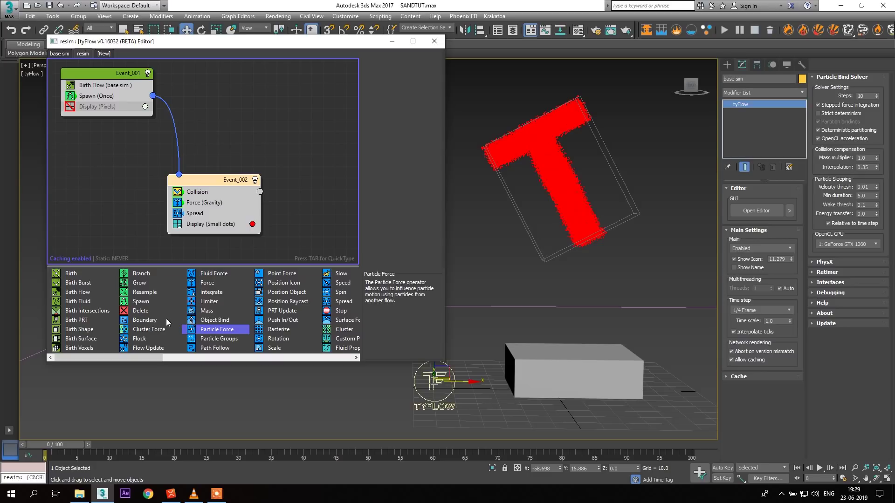
left_click_drag(228, 334, 215, 191)
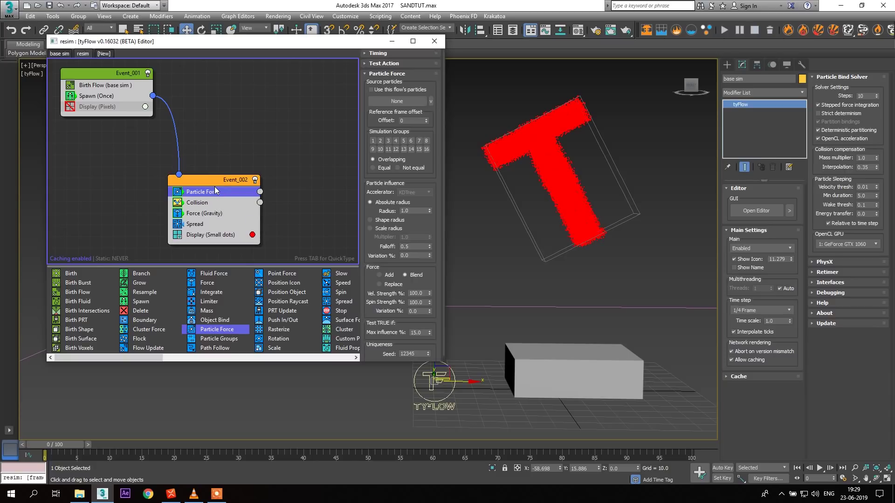
left_click(203, 215)
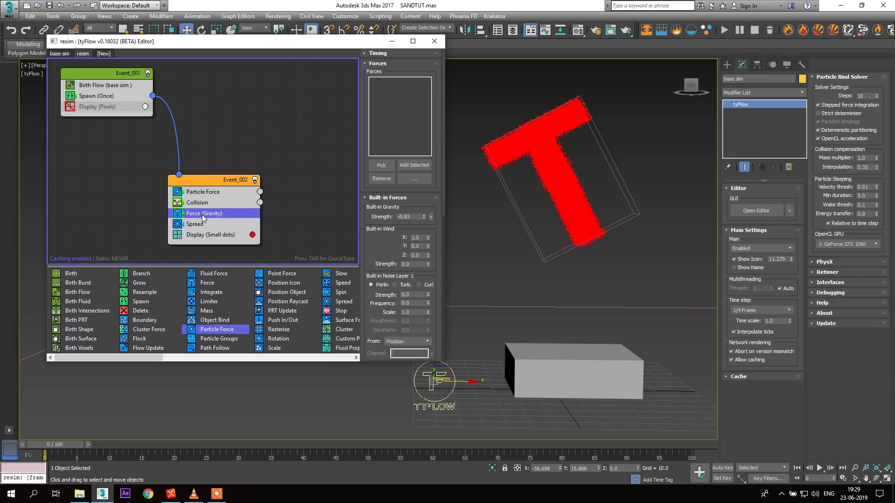
left_click(217, 194)
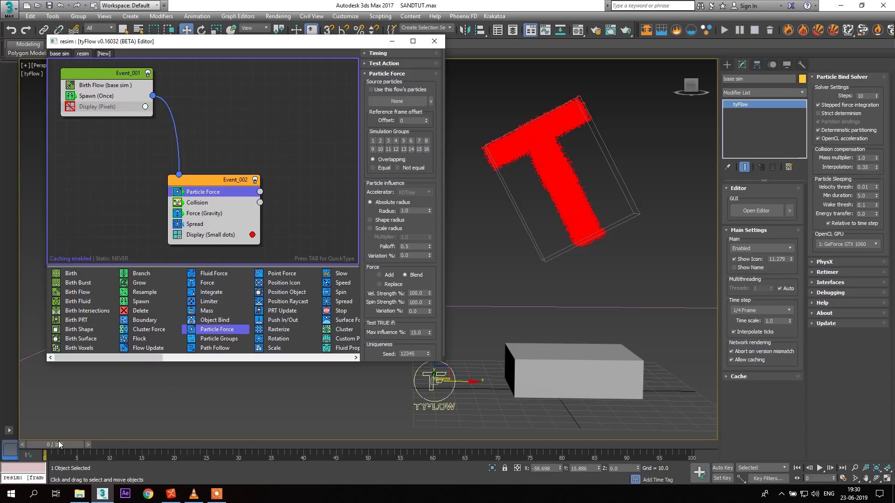
left_click_drag(215, 194, 209, 224)
middle_click_drag(305, 182, 278, 178)
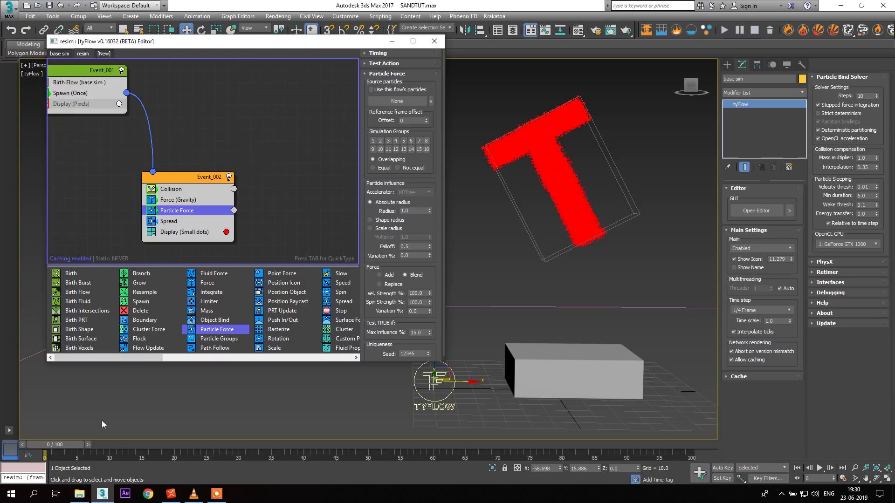
left_click_drag(60, 444, 41, 439)
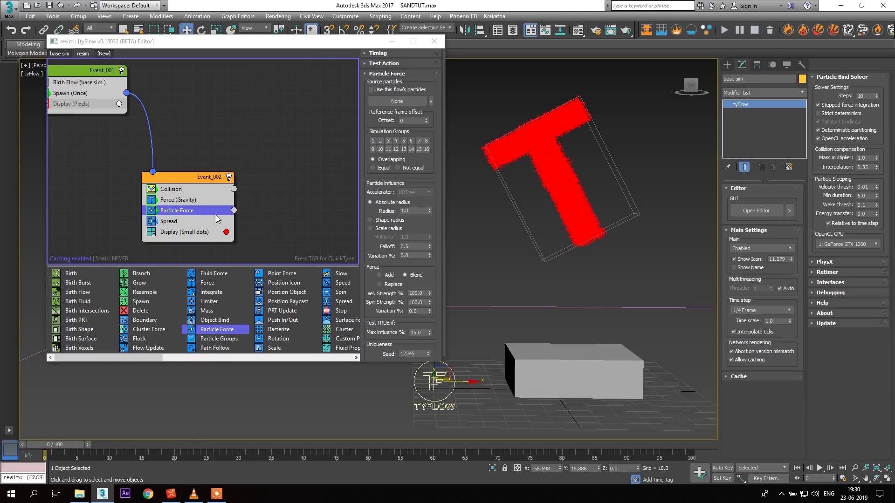
left_click(397, 101)
scroll(586, 212, "up", 5)
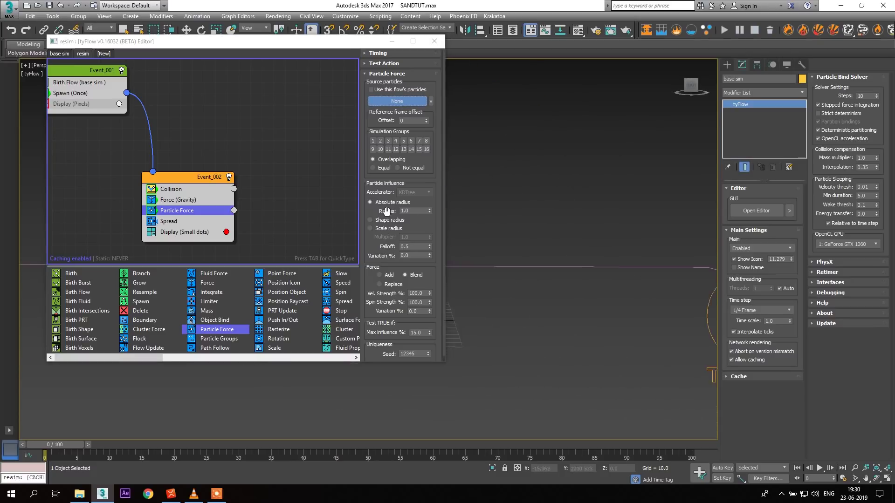
scroll(494, 243, "down", 5)
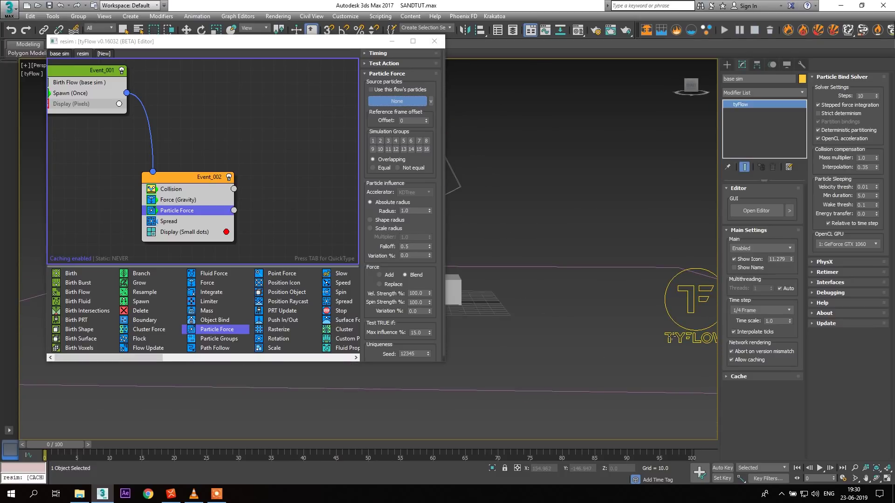
left_click(562, 238)
left_click(485, 280)
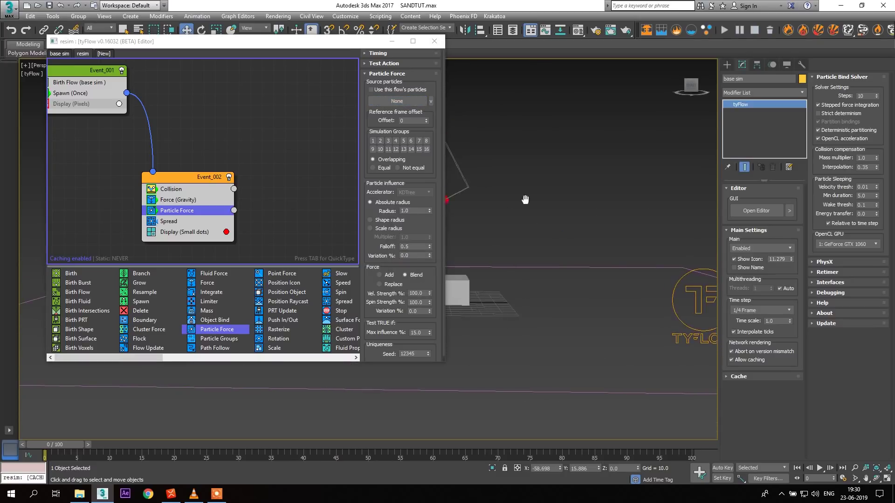
- Assign the base sim tyFlow object as the Particle Force operator's source particles in the second resim event
scroll(554, 165, "down", 3)
left_click(401, 101)
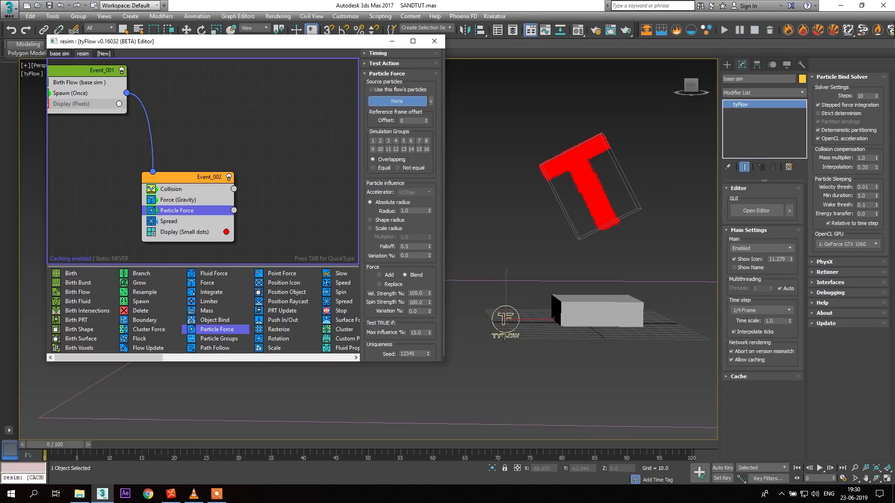
left_click(506, 321)
middle_click_drag(536, 342, 527, 347)
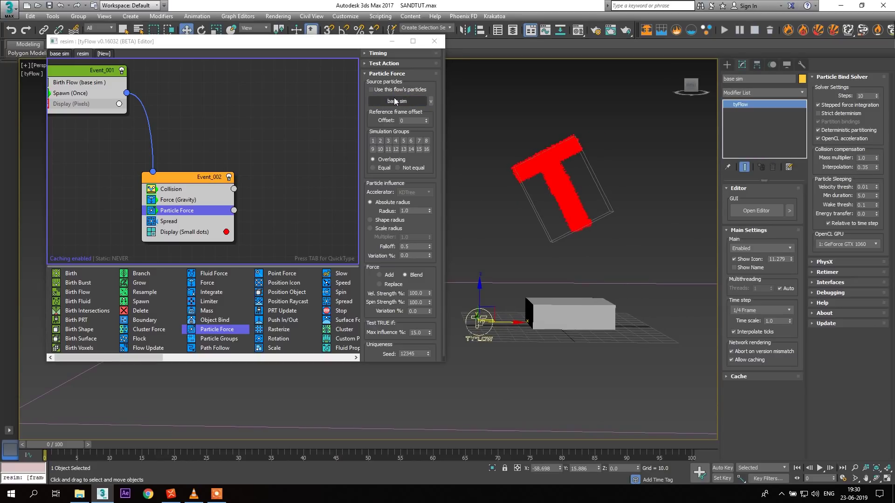
middle_click_drag(519, 270, 514, 271)
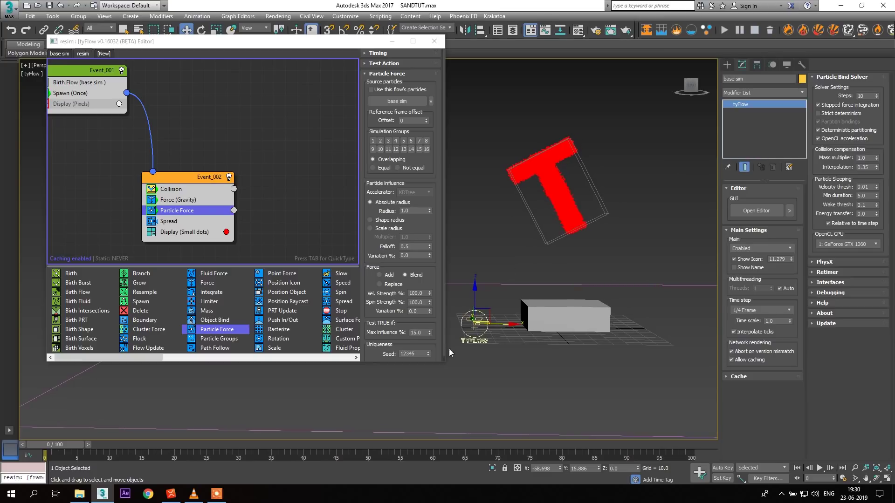
- Narrow the tyFlow editor window and preview the collapse with Particle Force active, stopping playback at frame 48
left_click_drag(450, 353, 376, 348)
middle_click_drag(387, 382, 321, 382)
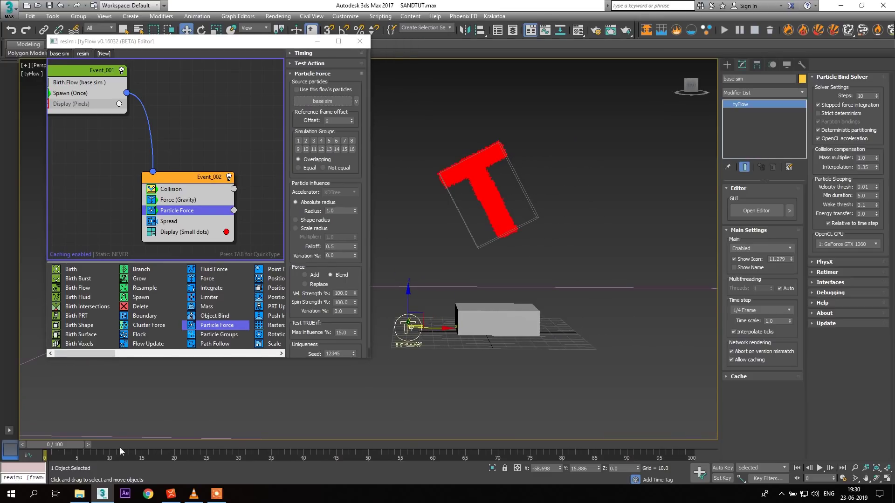
mouse_move(55, 447)
left_mouse_down()
mouse_move(202, 448)
mouse_move(65, 454)
left_mouse_up()
key("w")
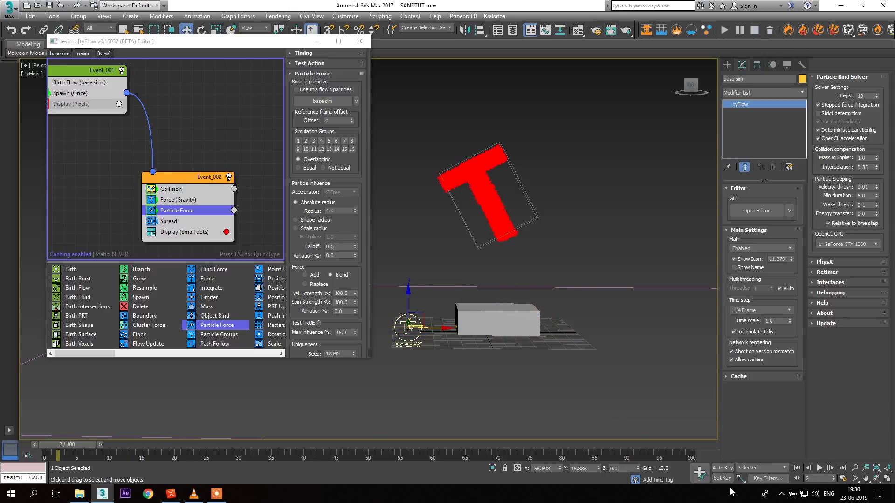
left_click(819, 468)
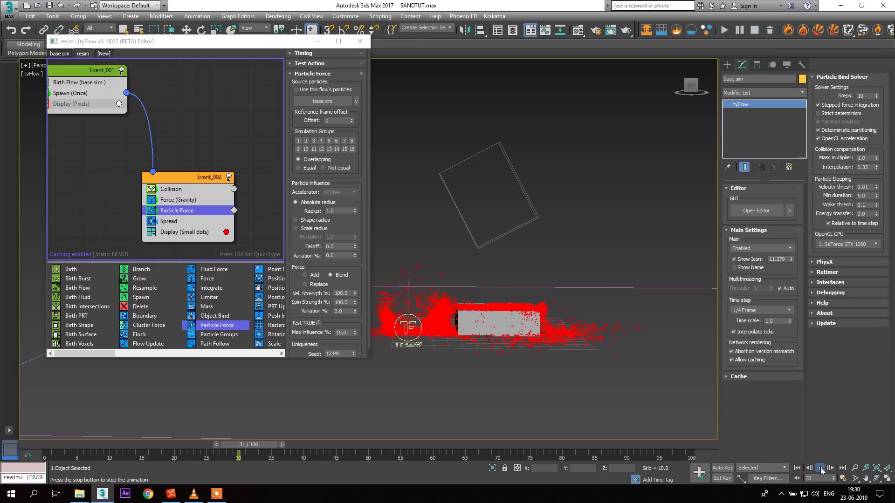
left_click(820, 468)
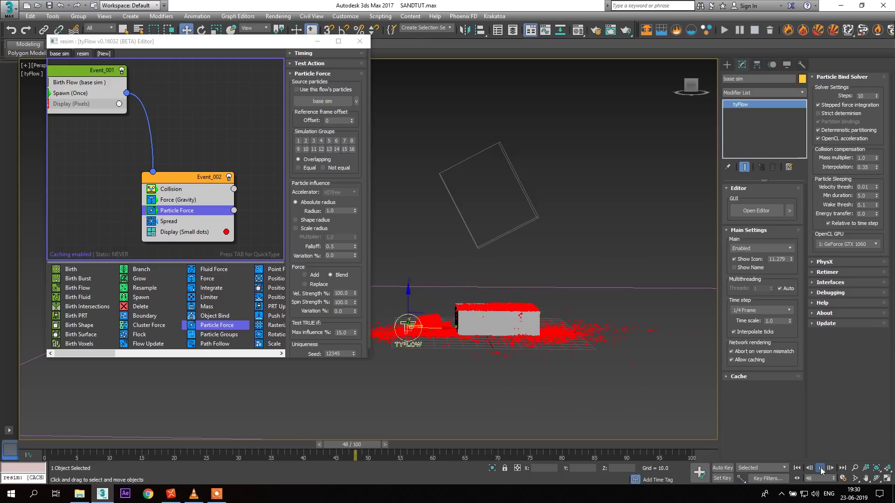
- Change the second resim event's Display type to Sprites, and move the editor window farther away from the particles
left_click(172, 233)
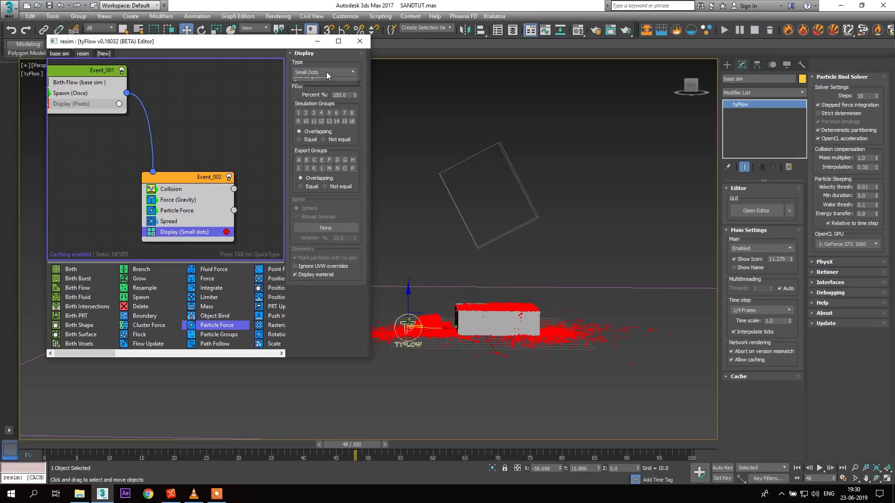
left_click(326, 71)
left_click(300, 105)
left_click_drag(298, 42, 271, 35)
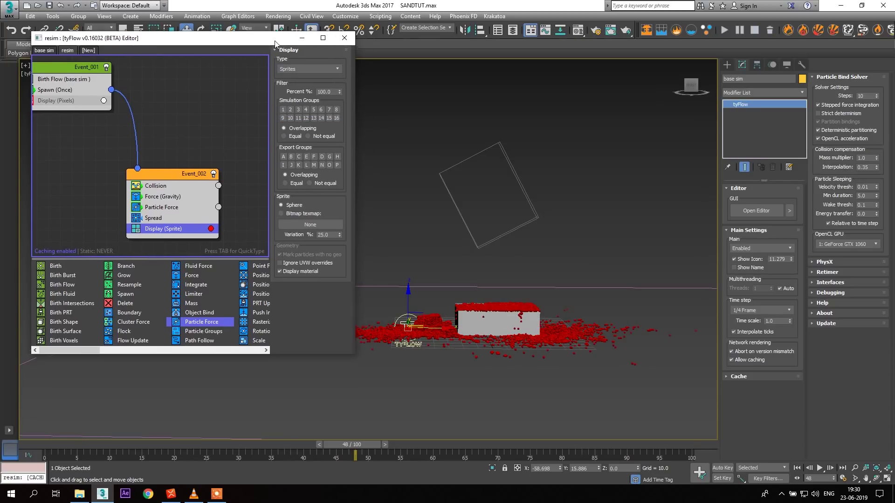
- Recolour the Event_002 sprite display to brown (hue 0.053, value 0.46) and set its sprite variation to 100%
left_click(199, 226)
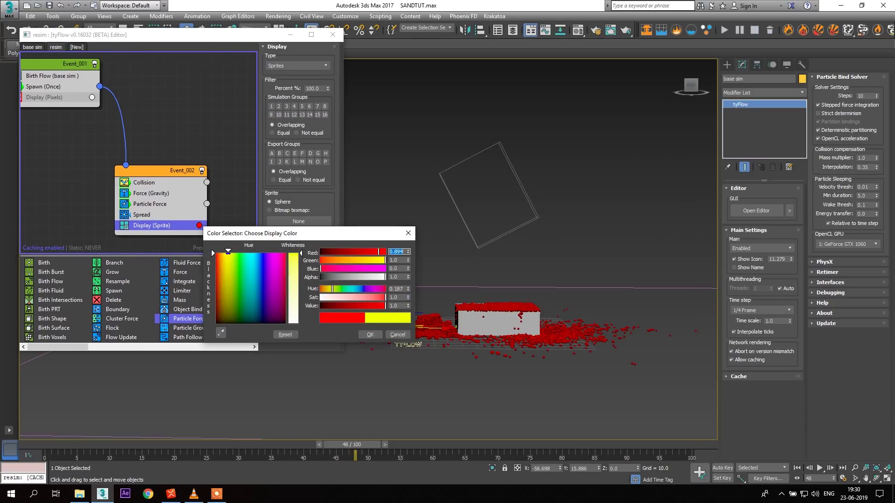
left_click_drag(223, 253, 223, 295)
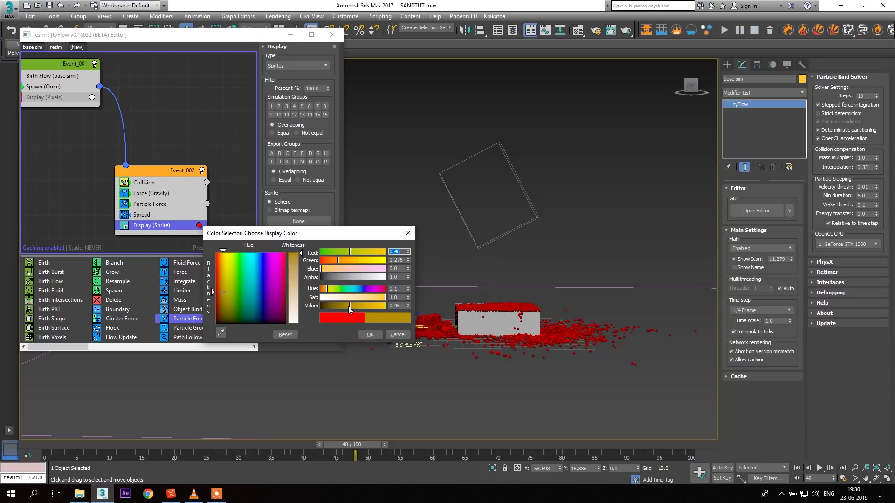
left_click(233, 256)
left_click_drag(222, 252, 220, 253)
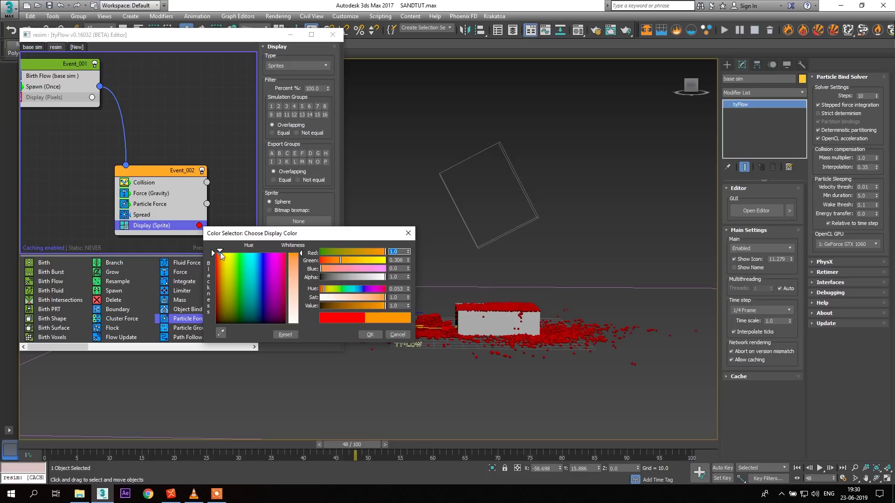
left_click_drag(379, 305, 350, 304)
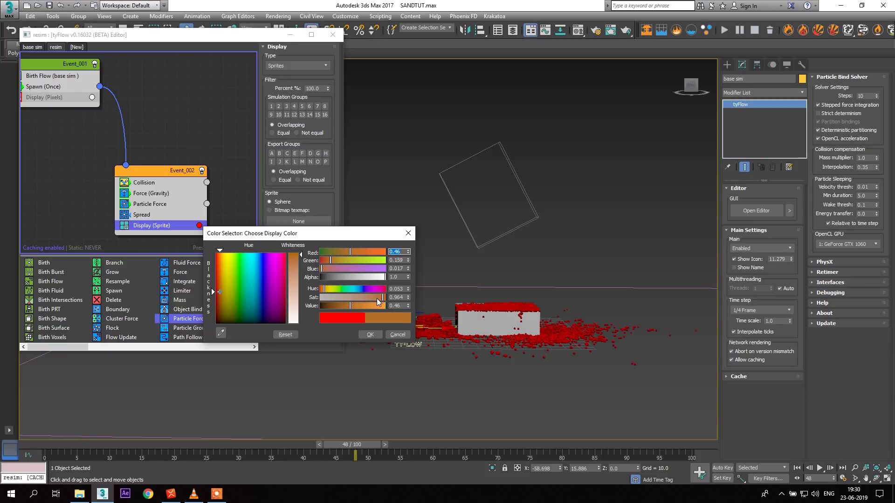
left_click(372, 334)
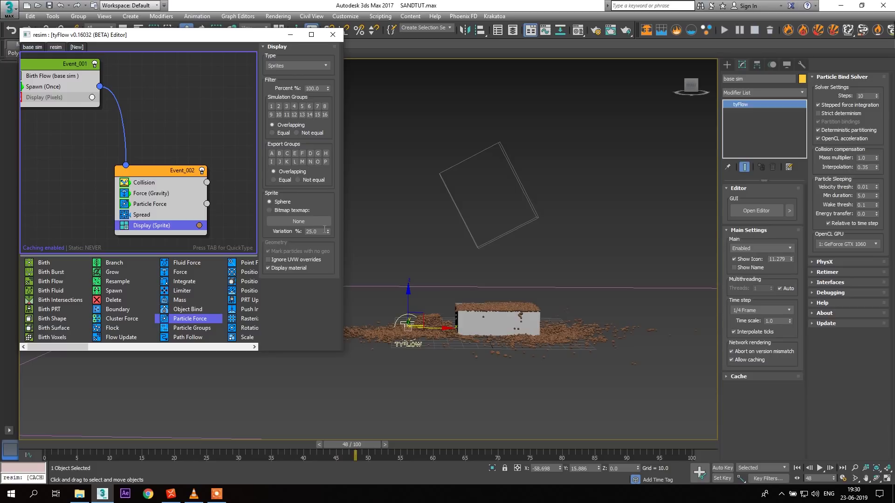
left_click_drag(328, 232, 330, 196)
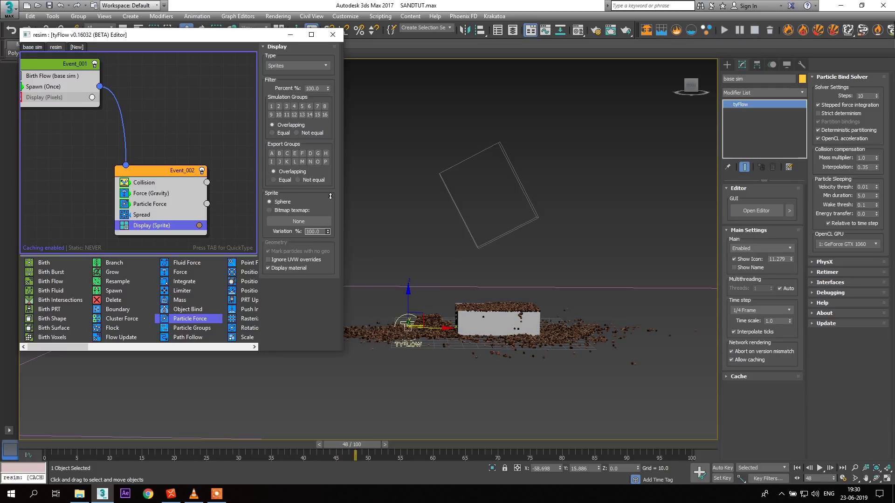
middle_click_drag(499, 263, 506, 261)
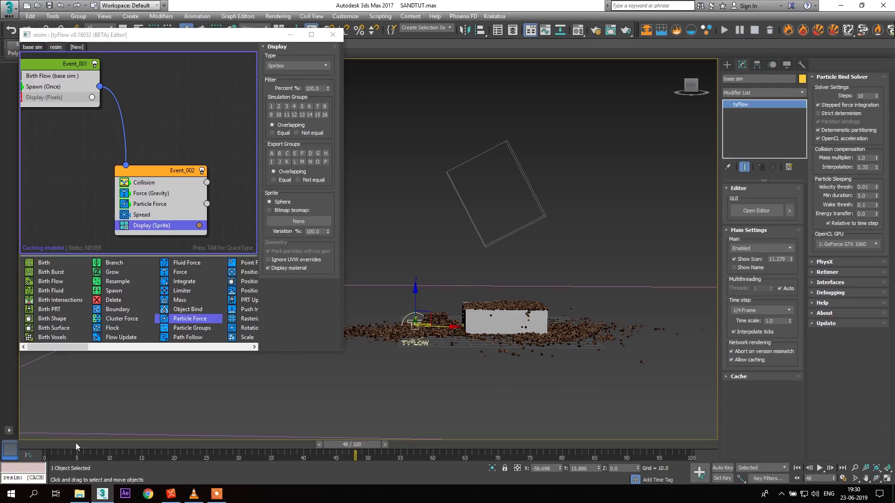
- Scrub back to the early frames, around frame 4, and examine the particles filling the T shape
left_click_drag(52, 447, 73, 457)
key("w")
scroll(515, 214, "up", 2)
scroll(515, 214, "down", 2)
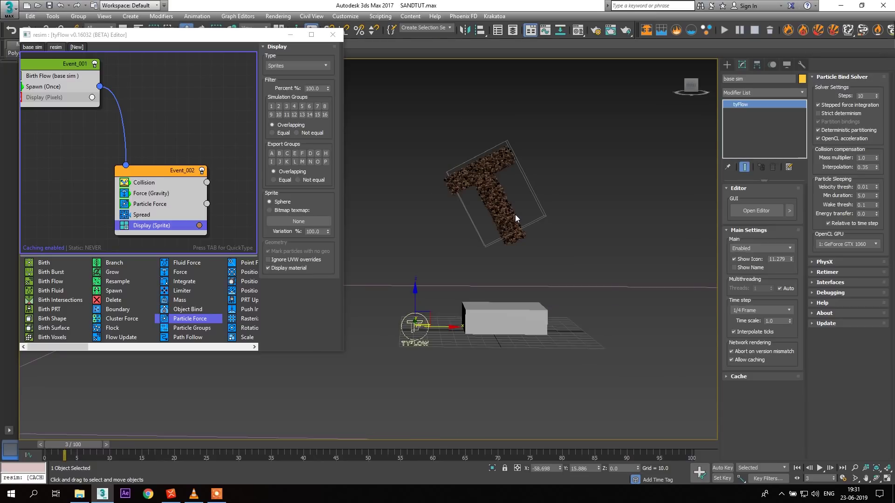
middle_click_drag(515, 214, 496, 200)
mouse_move(66, 453)
left_mouse_down()
mouse_move(317, 453)
mouse_move(78, 461)
left_mouse_up()
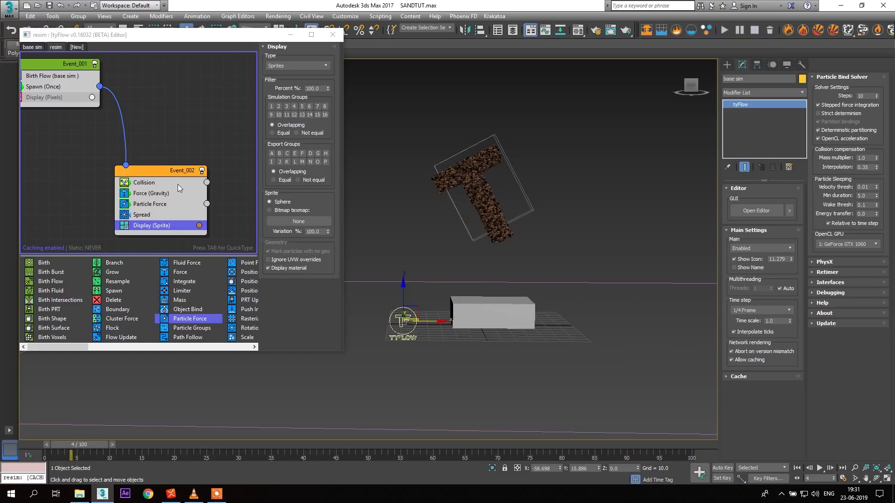
- Set the Event_001 Spawn operator's offspring to 50 and play the simulation to about frame 45
left_click(65, 91)
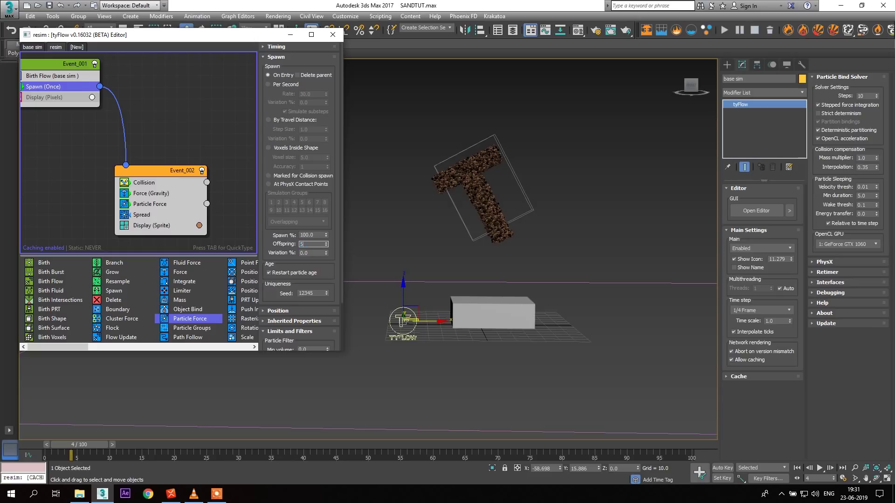
key("Return")
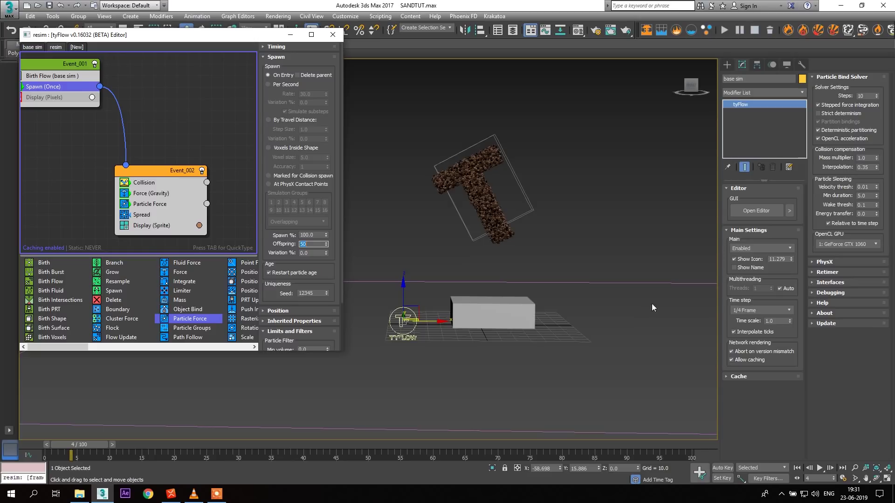
left_click(818, 468)
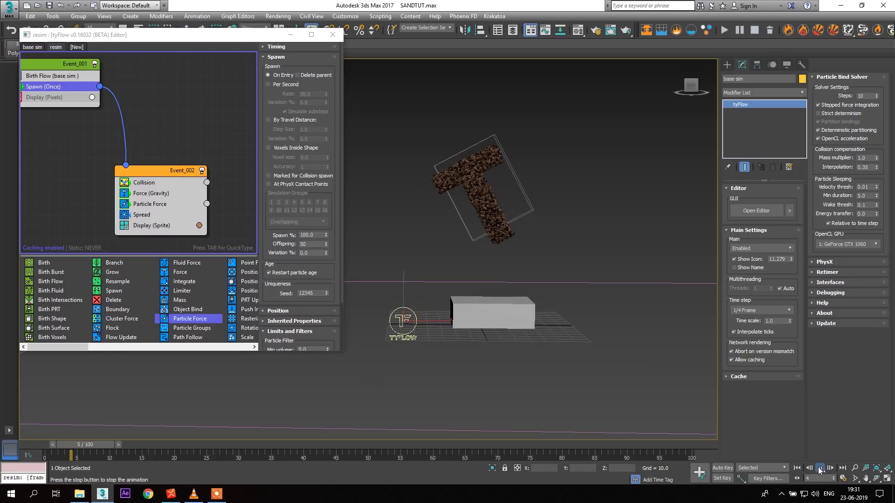
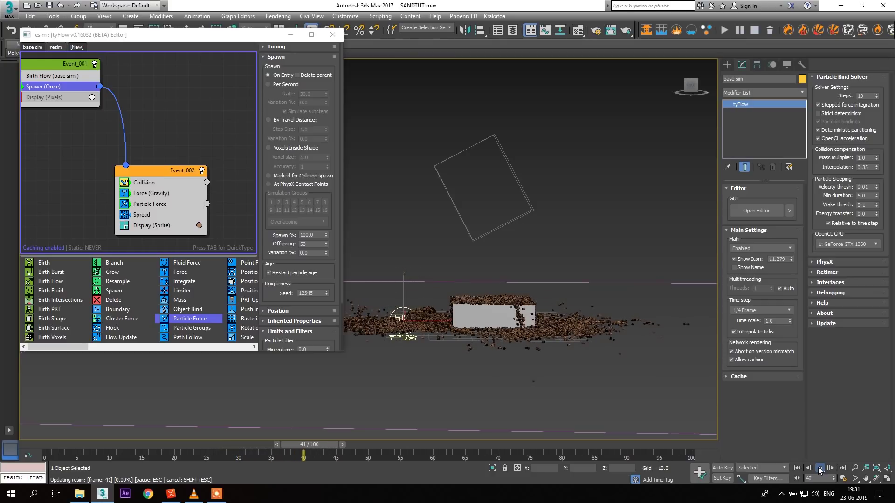
left_click(819, 470)
middle_click_drag(513, 367, 526, 368)
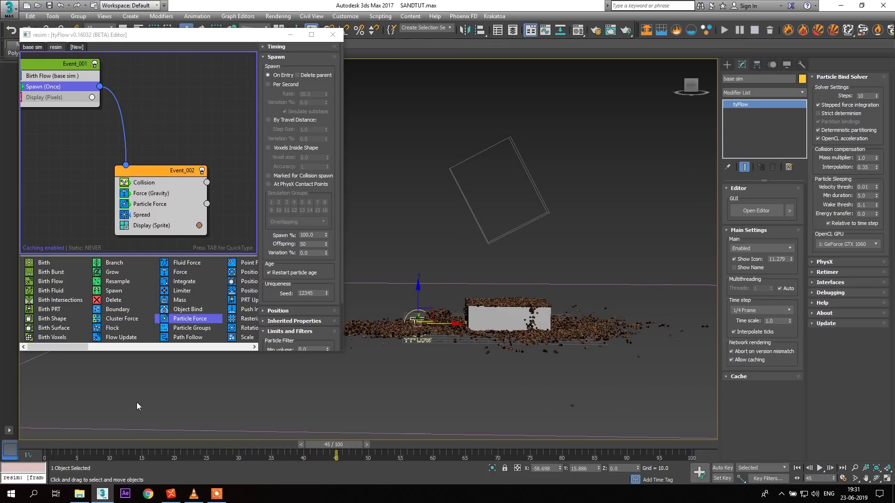
- Return to frame 0, set the Spawn operator's offspring to 10, and check the particle density in the T
mouse_move(50, 446)
left_mouse_down()
mouse_move(260, 447)
mouse_move(109, 459)
mouse_move(46, 455)
left_mouse_up()
key("w")
left_click(303, 244)
key("Return")
scroll(505, 150, "up", 5)
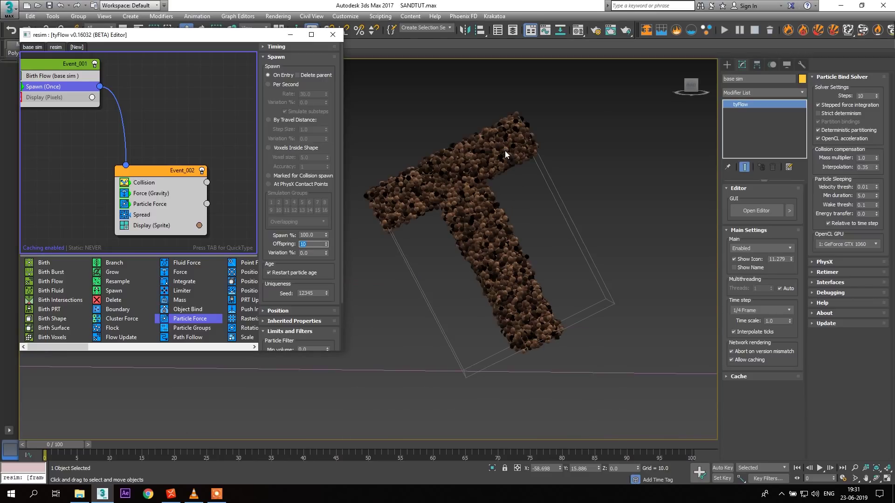
scroll(504, 150, "down", 5)
middle_click_drag(510, 186, 354, 167)
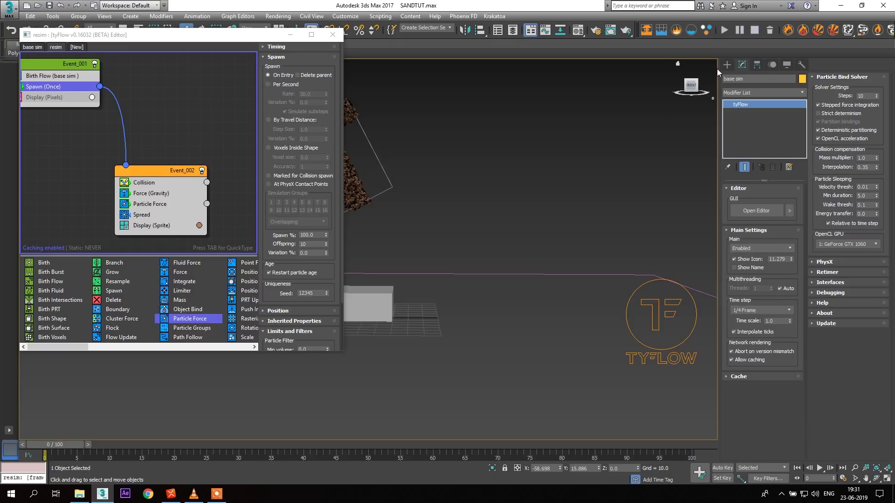
middle_click_drag(506, 186, 611, 186)
scroll(552, 329, "up", 3)
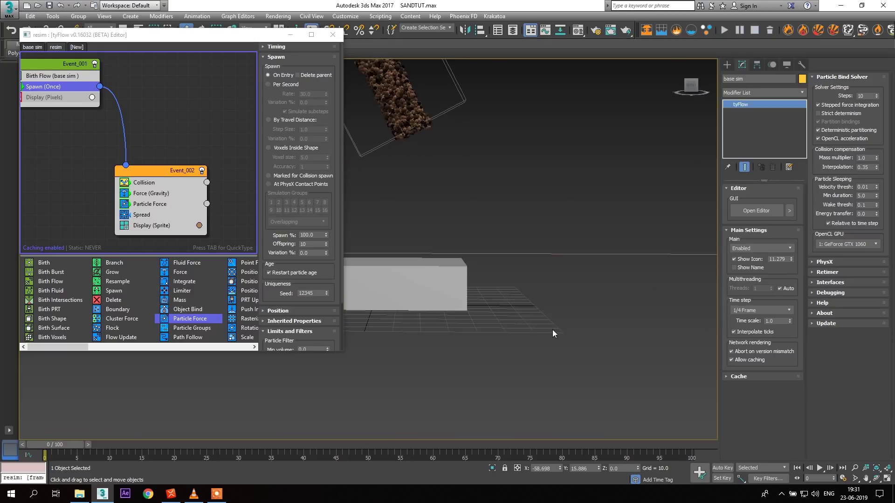
scroll(552, 329, "up", 4)
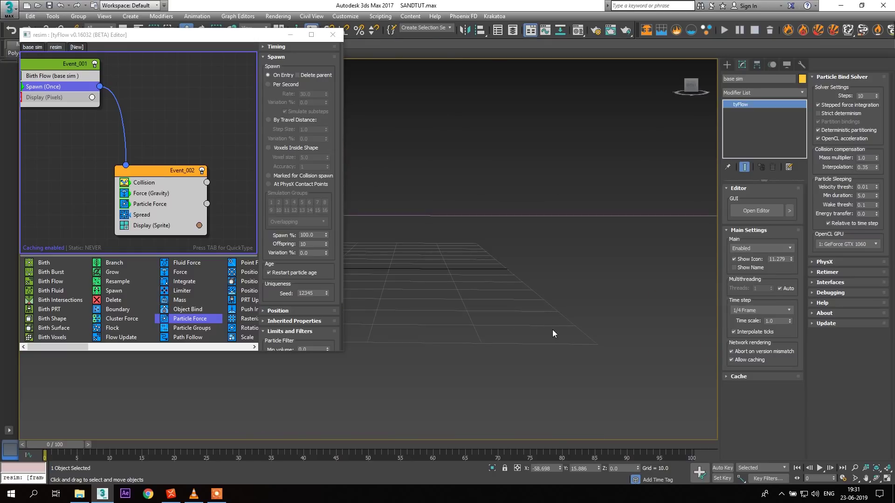
scroll(552, 329, "down", 6)
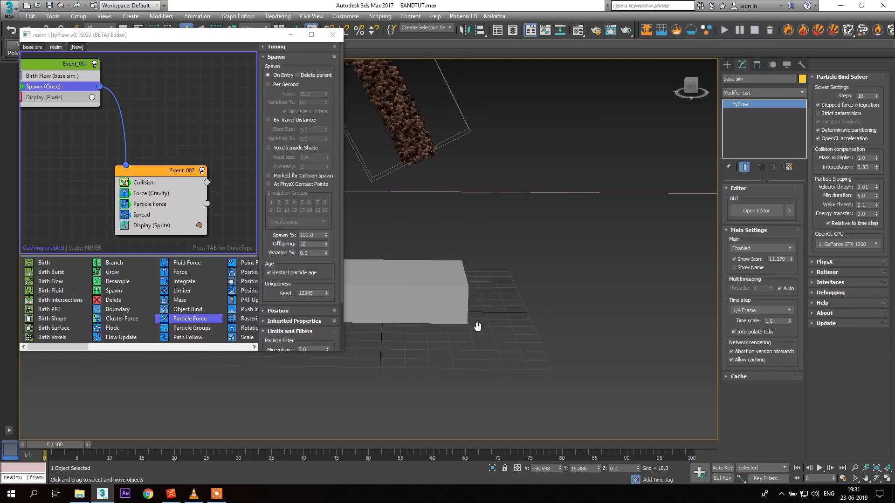
middle_click_drag(538, 328, 546, 365)
- Add a Shape operator at the start of Event_002 and switch its mesh type to 3D
middle_click_drag(139, 166, 159, 155)
left_click(158, 154)
key("Tab")
type("sha")
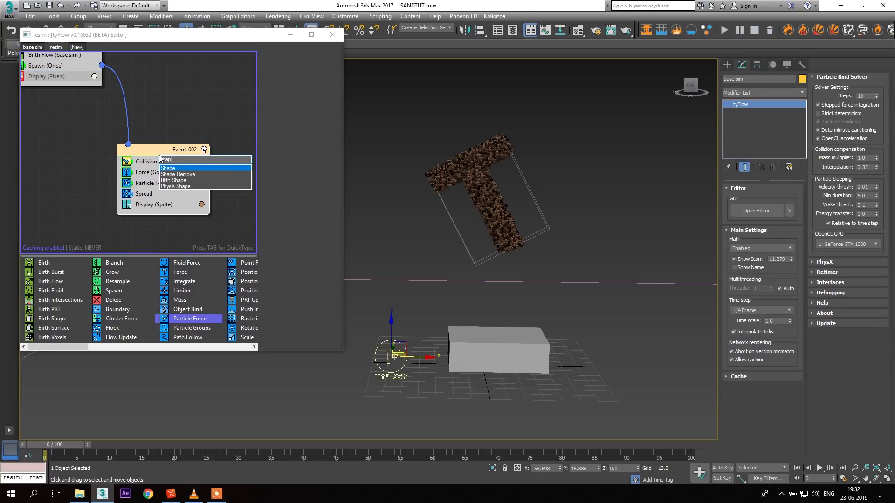
key("Return")
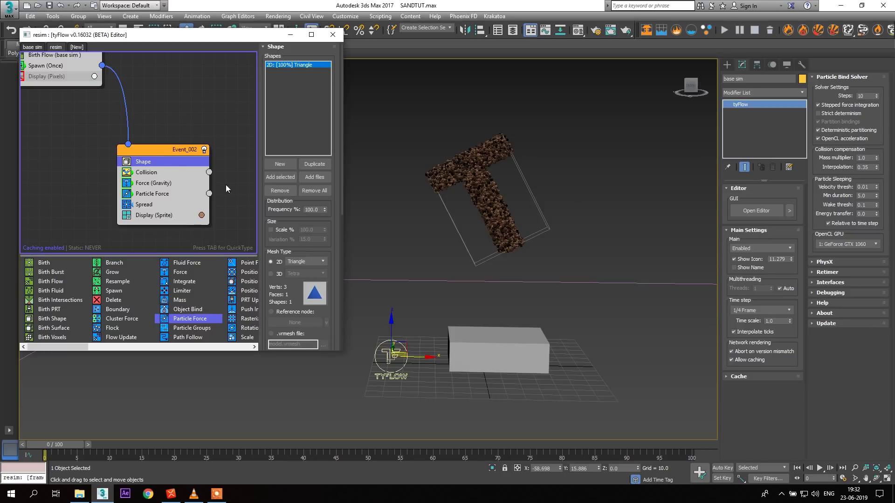
left_click(274, 275)
- Set the Event_002 Display operator's type to Geometry and inspect the particle meshes on the T
left_click(158, 216)
left_click(282, 67)
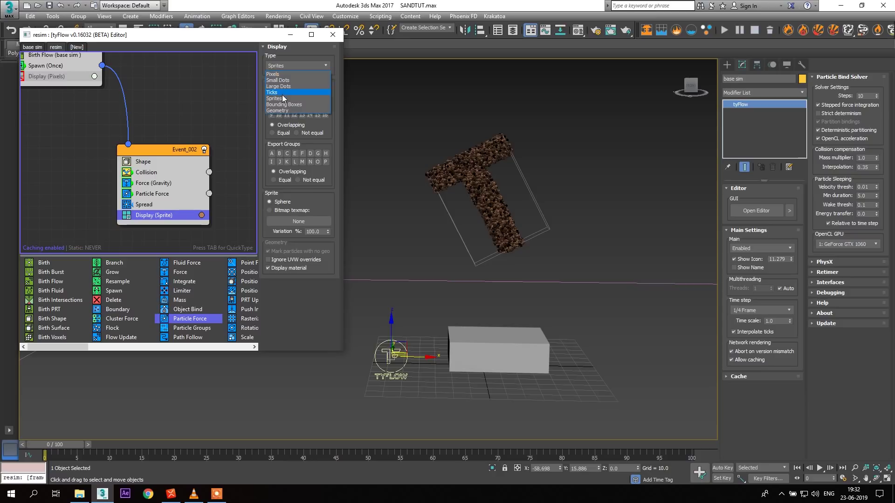
left_click(281, 110)
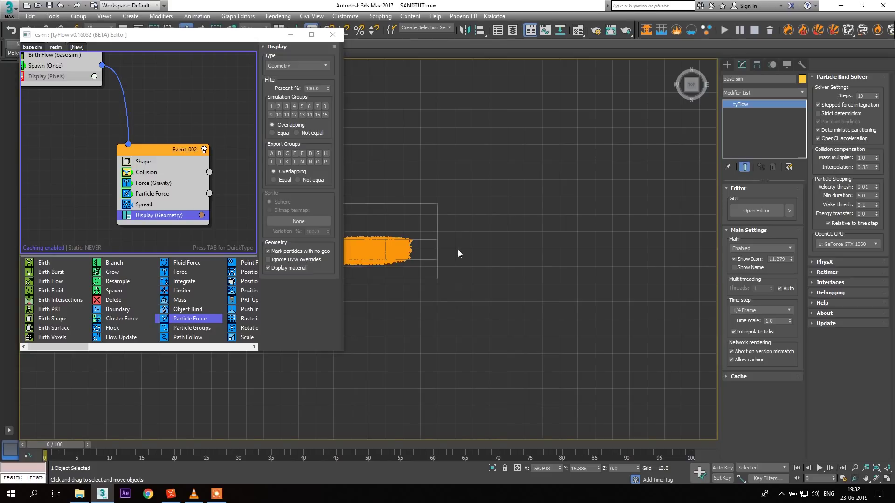
left_click(441, 255)
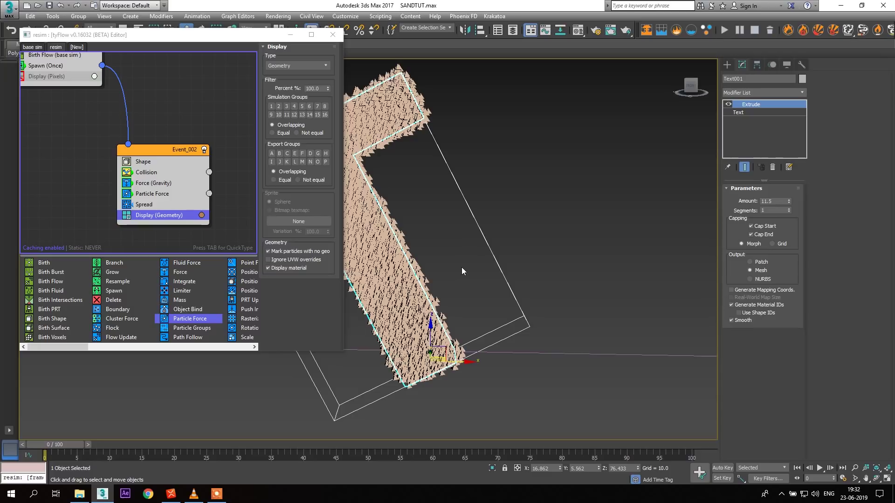
key("alt")
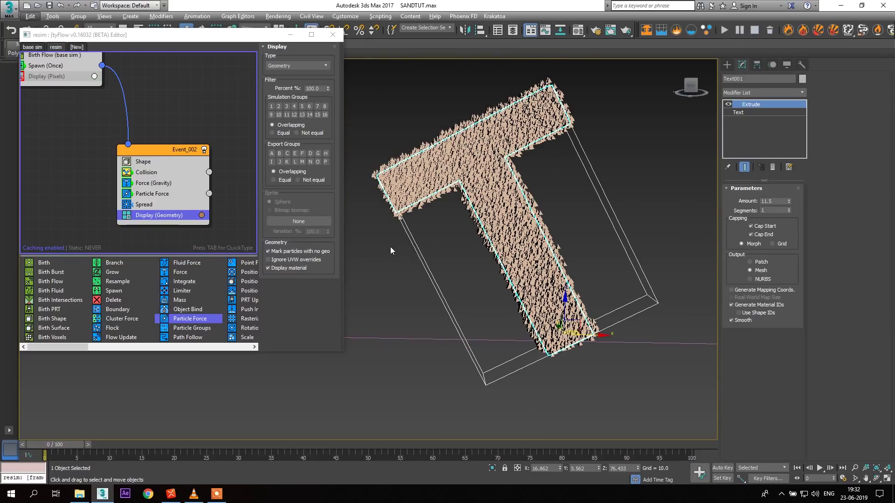
- Change the Shape operator's 3D mesh to Stones
left_click(161, 161)
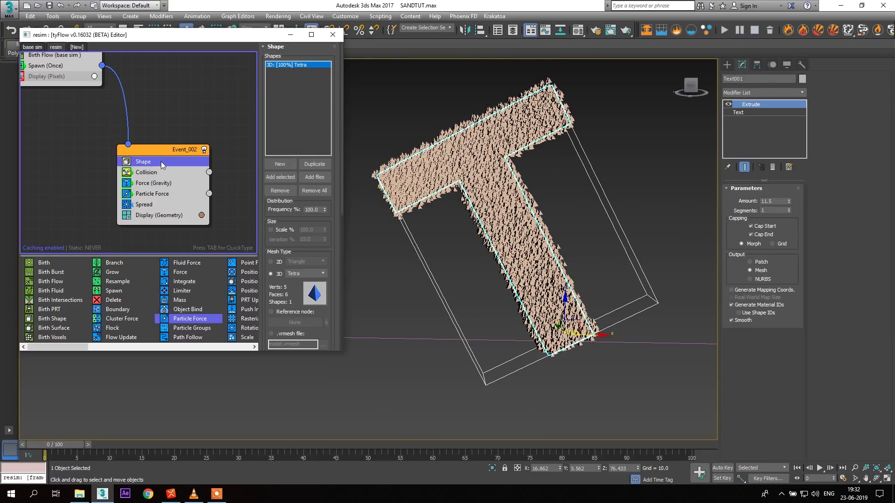
left_click(298, 274)
scroll(298, 337, "down", 3)
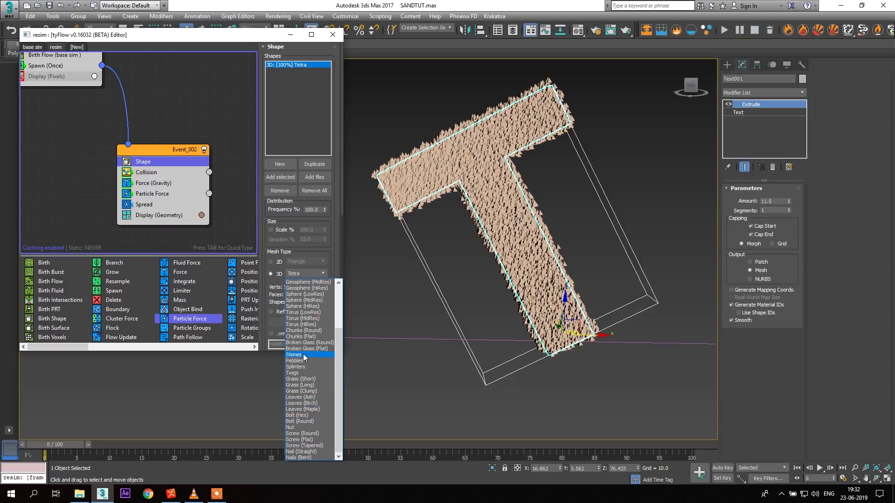
left_click(304, 356)
middle_click_drag(445, 228, 457, 270)
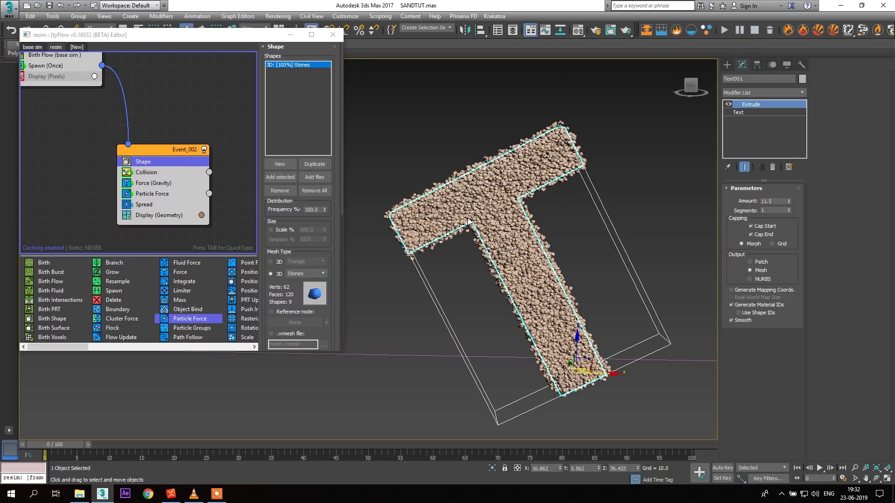
- Enable scaling in the Shape operator, with scale 146.7% and variation 27.8%
left_click(280, 231)
left_click_drag(324, 240, 325, 199)
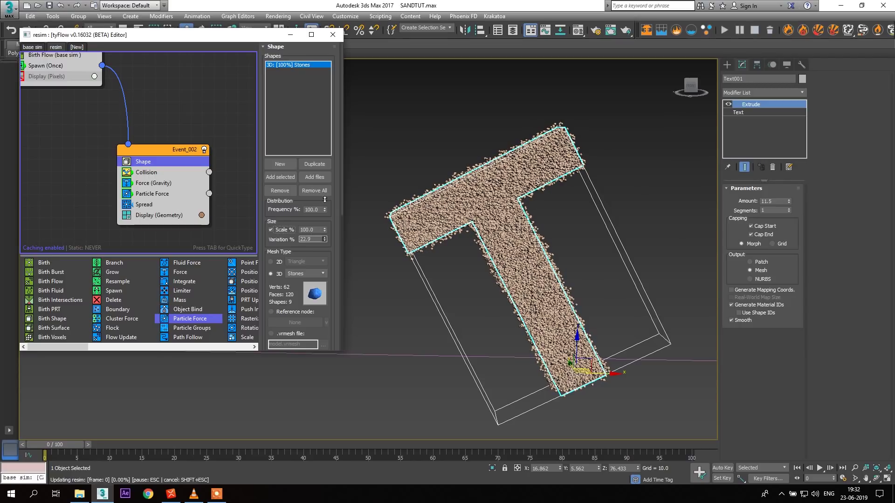
left_click_drag(325, 230, 370, 11)
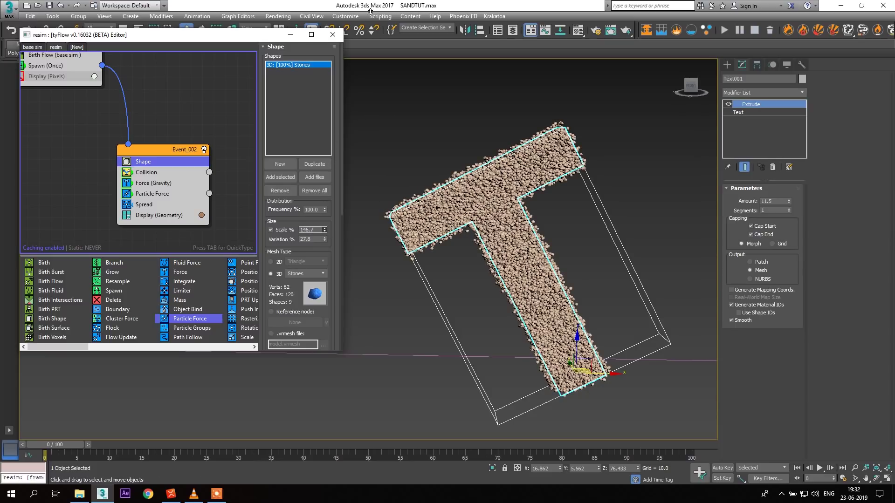
- Add a Rotation operator (Random 3D) to Event_002 and place it between Collision and Force
left_click(147, 145)
key("Tab")
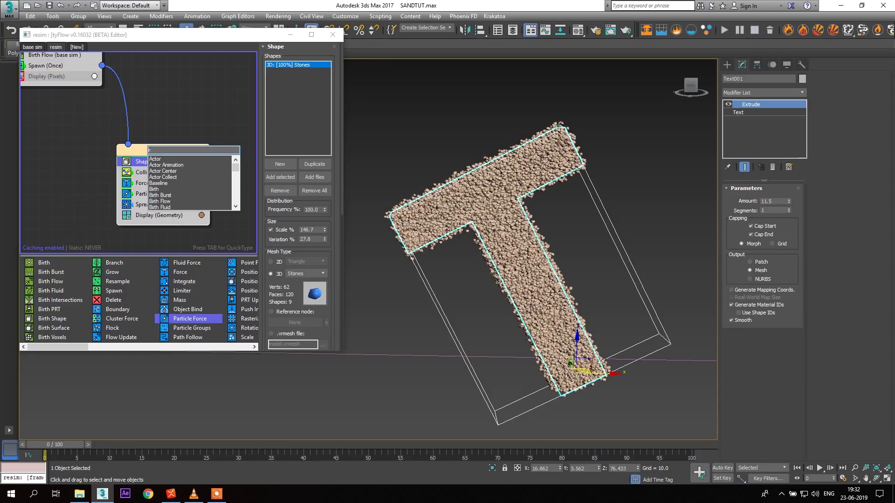
type("ro")
key("Return")
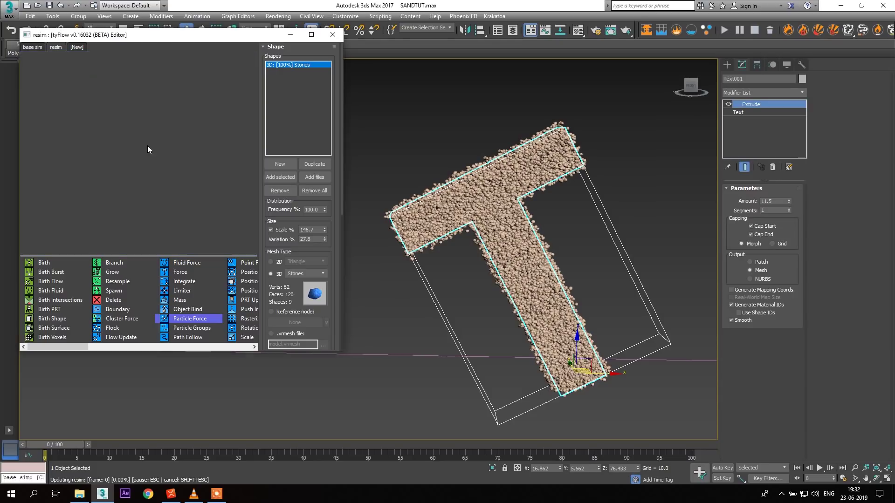
left_click_drag(152, 162, 150, 190)
scroll(503, 201, "up", 3)
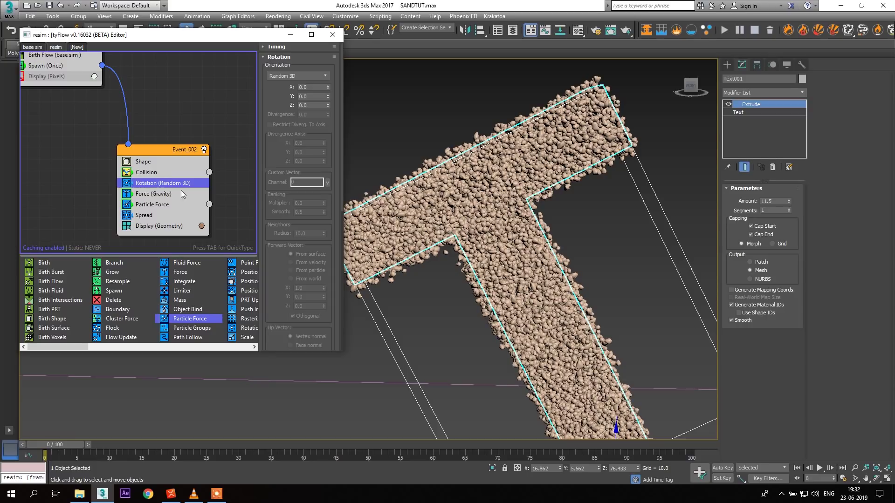
scroll(602, 270, "down", 5)
scroll(462, 174, "up", 3)
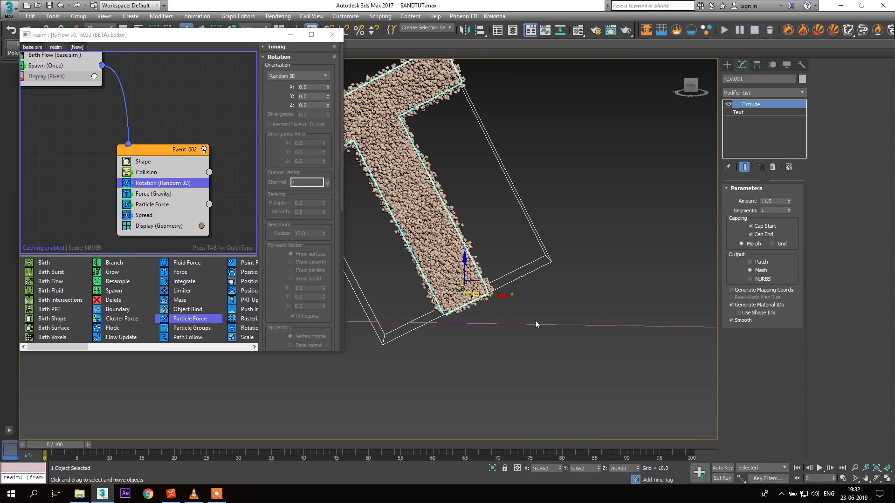
scroll(535, 320, "down", 4)
middle_click_drag(542, 320, 465, 303, "alt")
scroll(465, 308, "up", 6)
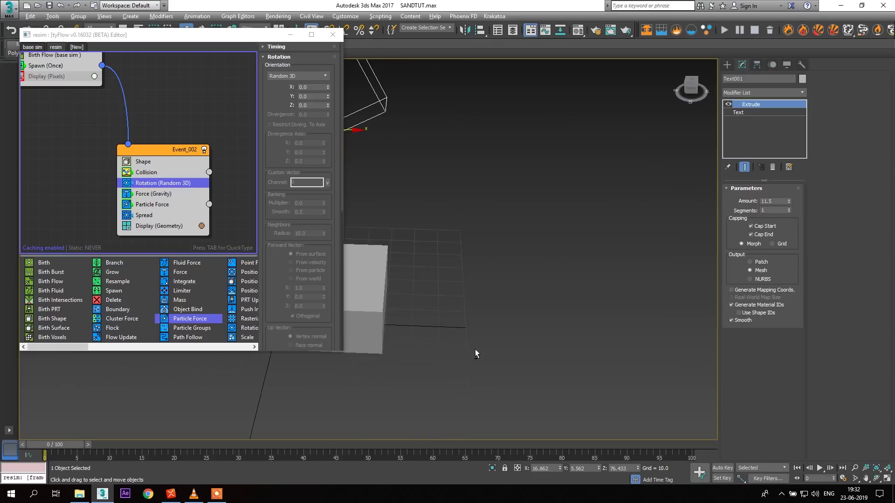
- Create a sphere with a radius of about 3.06 on the ground beside the box and minimise the tyFlow editor
left_click(727, 65)
left_click(743, 131)
left_click_drag(451, 300, 454, 311)
left_click(290, 35)
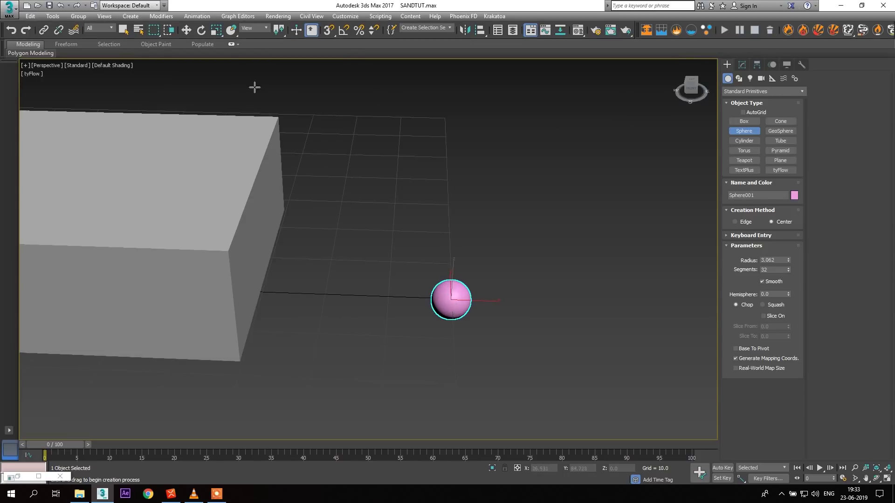
- Display selected objects with edged faces and reduce the sphere's segments to 6
left_click(125, 66)
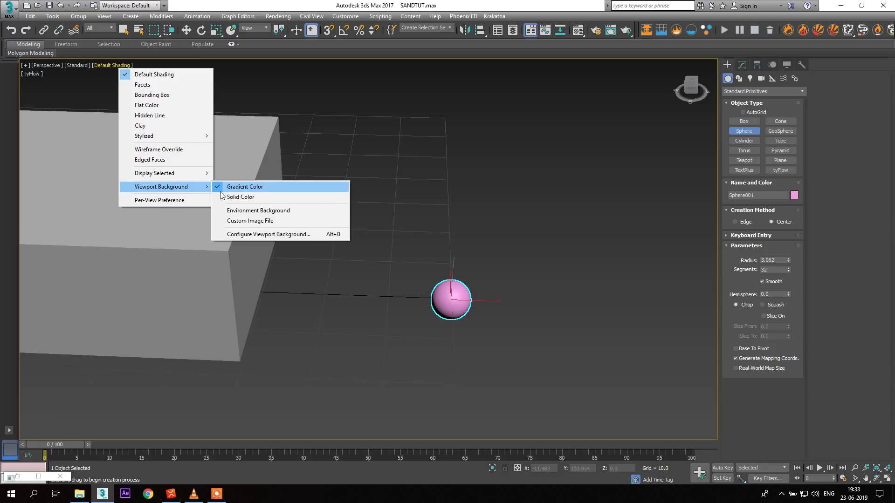
mouse_move(194, 176)
left_click(269, 173)
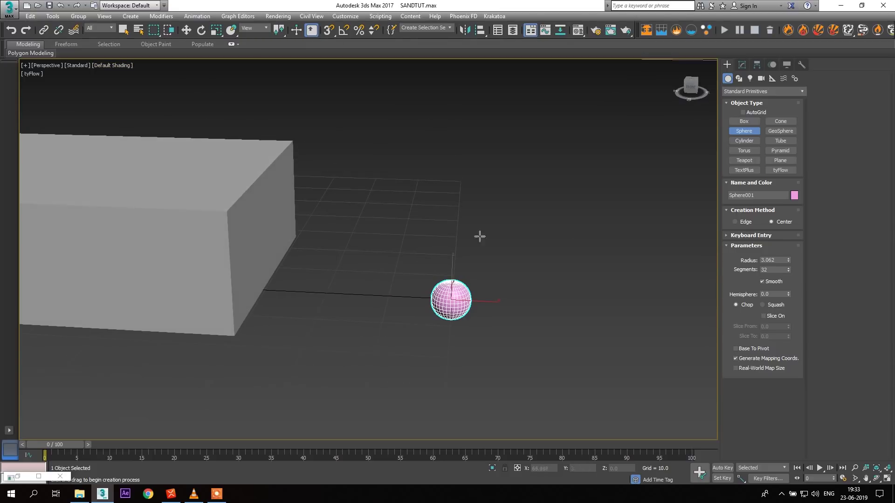
right_click(789, 269)
left_click(788, 268)
left_click(789, 268)
- Raise the sphere slightly, to about 0.9 in Z
middle_click_drag(562, 305, 550, 284, "alt")
key("w")
mouse_move(427, 265)
middle_mouse_down("alt")
mouse_move(423, 250)
mouse_move(421, 257)
middle_mouse_up("alt")
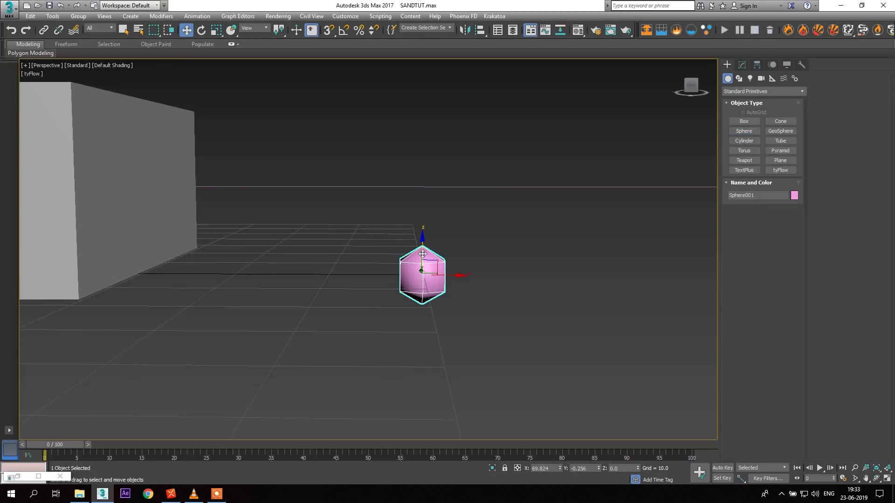
left_click_drag(422, 254, 422, 245)
- Add an Edit Poly modifier to the sphere
left_click(741, 65)
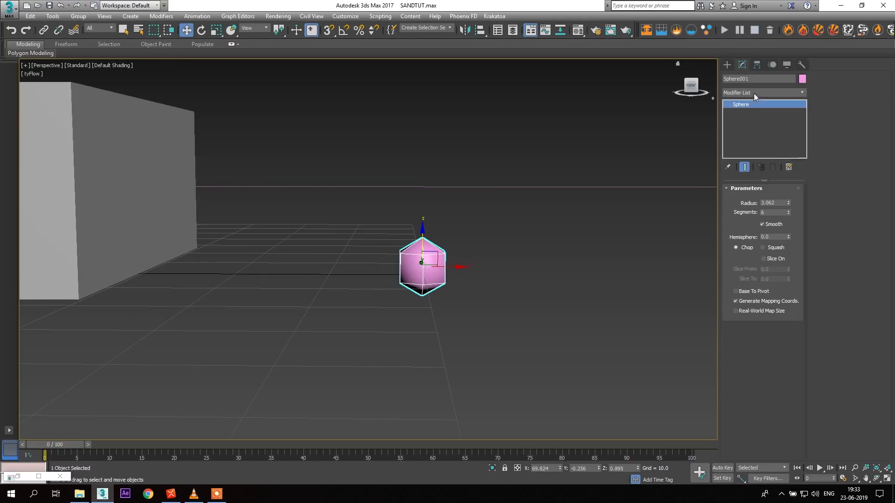
left_click(753, 93)
scroll(754, 96, "down", 10)
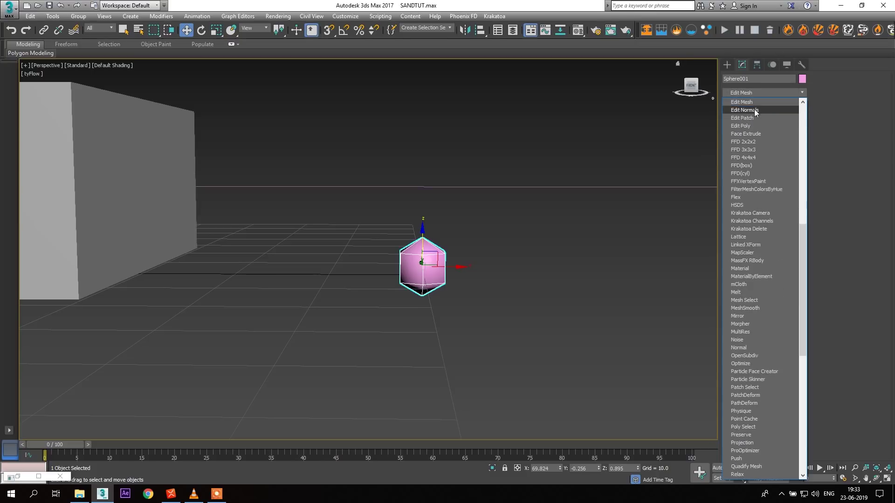
left_click(753, 122)
- Move the sphere's upper seven vertices down to flatten its top, and leave vertex editing
left_click(738, 262)
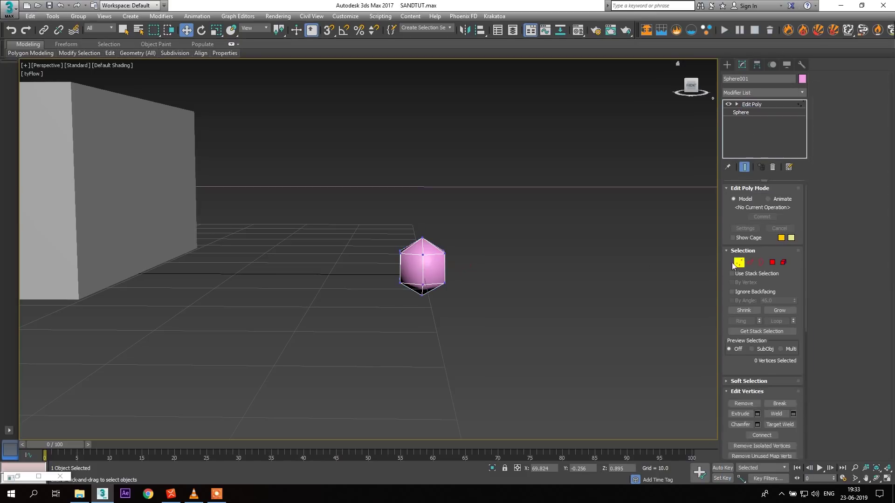
left_click_drag(385, 233, 464, 263)
left_click(421, 229)
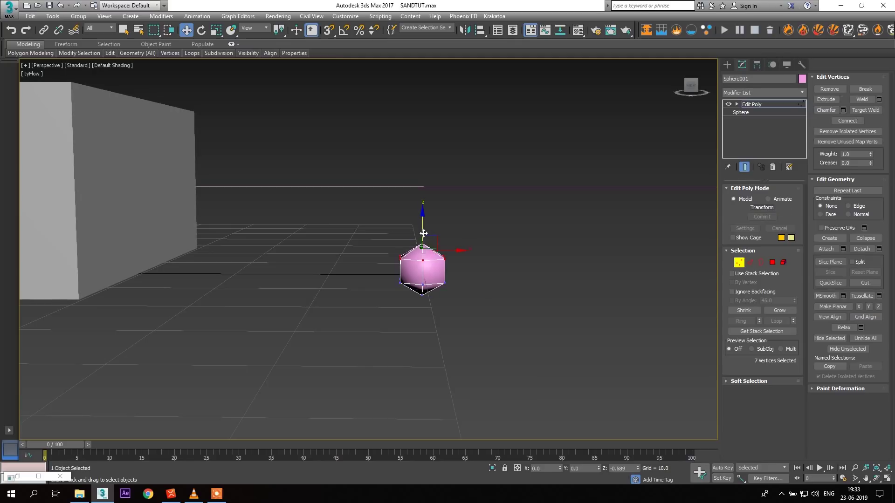
mouse_move(410, 232)
left_mouse_down()
mouse_move(434, 253)
mouse_move(422, 232)
left_mouse_up()
left_click(738, 262)
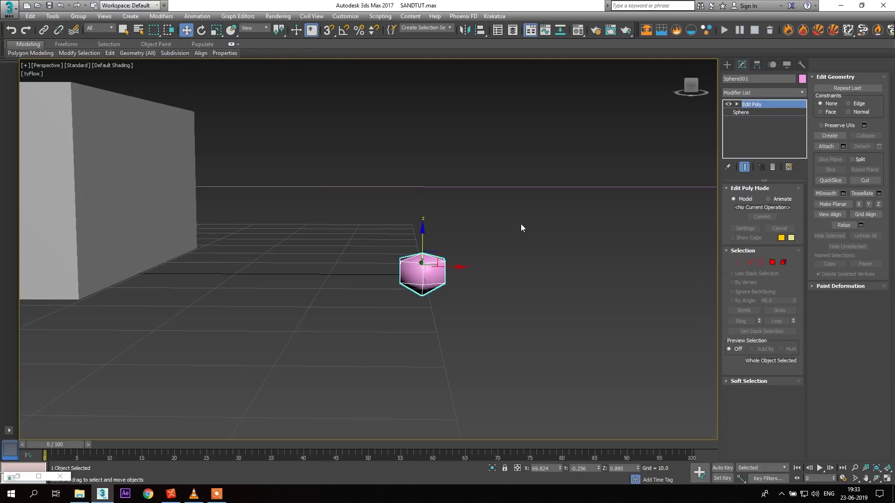
- Clone the flattened sphere sideways along X, to about X 78.4
middle_click_drag(520, 224, 416, 243)
left_click_drag(382, 253, 463, 253, "shift")
left_click(449, 287)
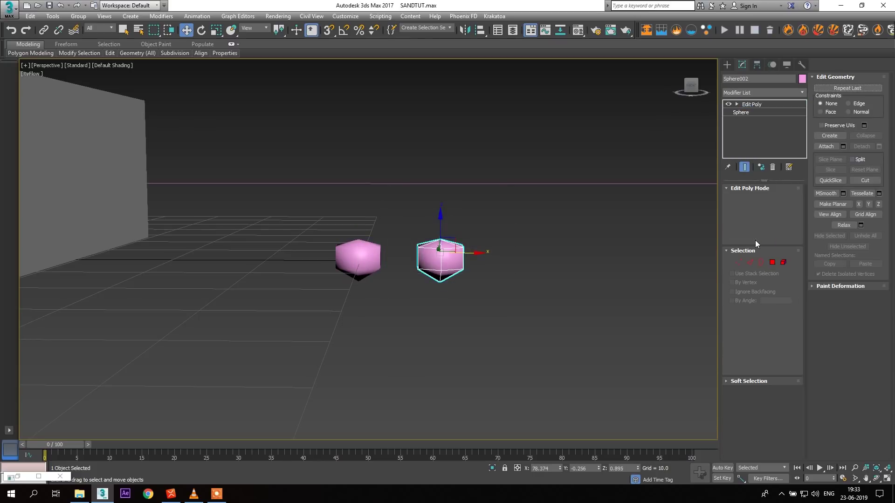
- Scale the cloned sphere's upper vertices inward and raise them to form a tall, tapered stone
left_click(738, 262)
left_click_drag(468, 254, 445, 258)
key("r")
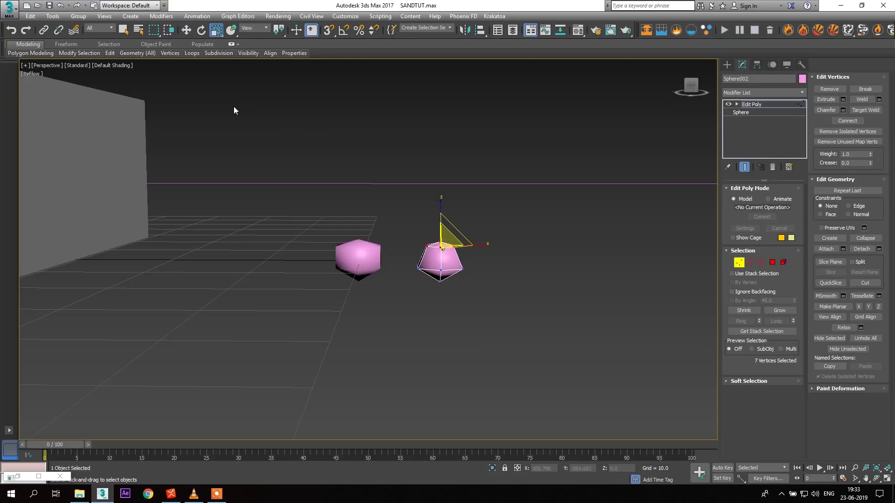
left_click(189, 32)
left_click_drag(432, 224, 481, 235)
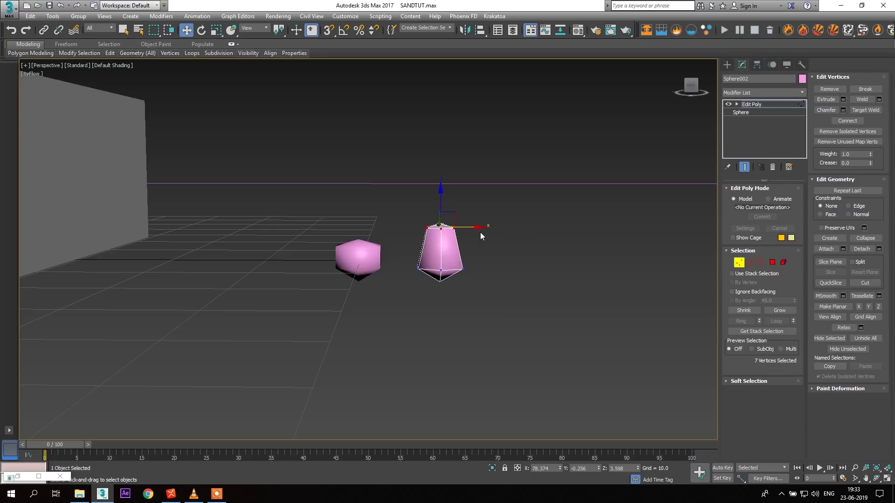
left_click(738, 262)
- Clone the tapered stone as a copy along X, to about X 88.4
middle_click_drag(504, 251, 485, 250)
left_click_drag(450, 252, 541, 251, "shift")
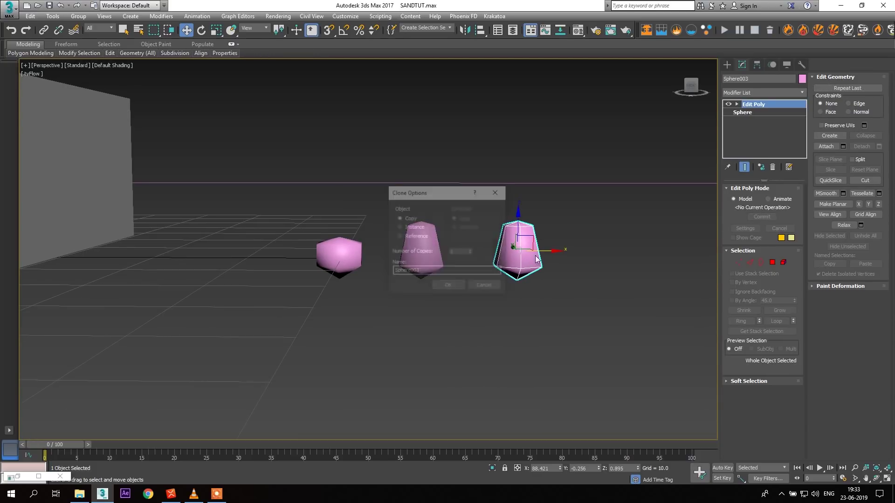
left_click(449, 285)
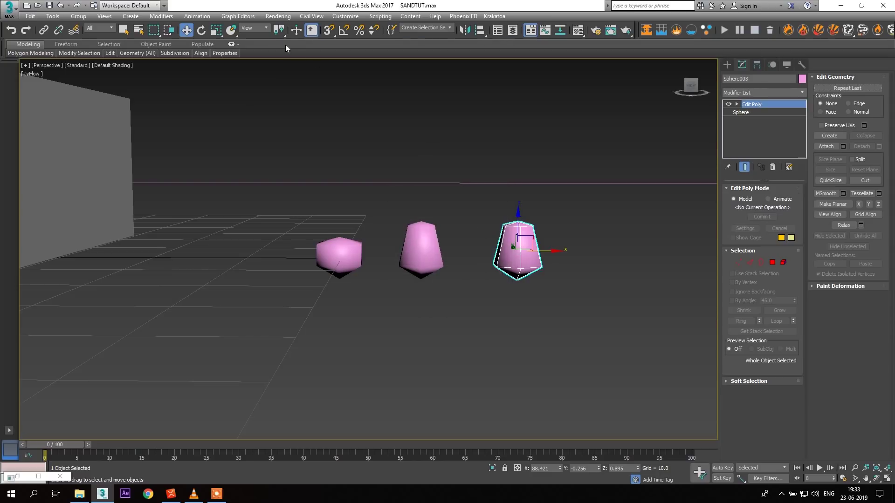
- Select 12 side and lower polygons of the third stone and scale them uniformly to about 76%
left_click(772, 263)
left_click_drag(563, 253, 563, 254)
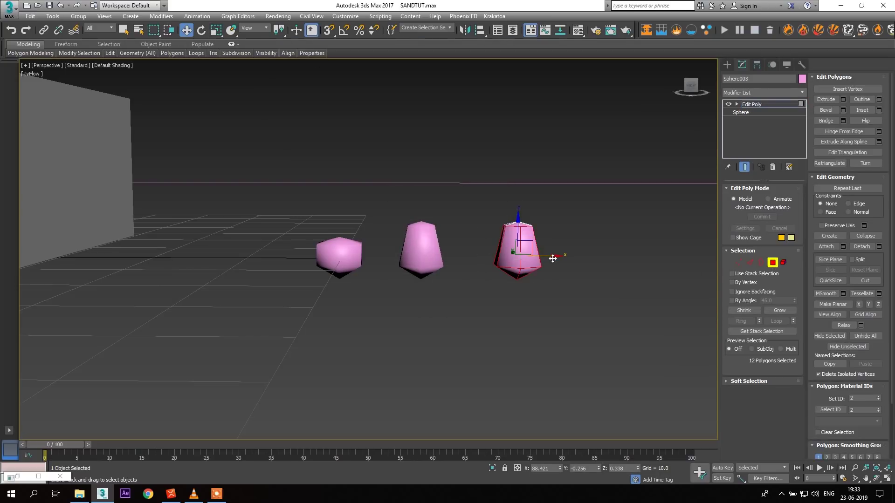
left_click(217, 31)
left_click_drag(535, 258, 531, 270)
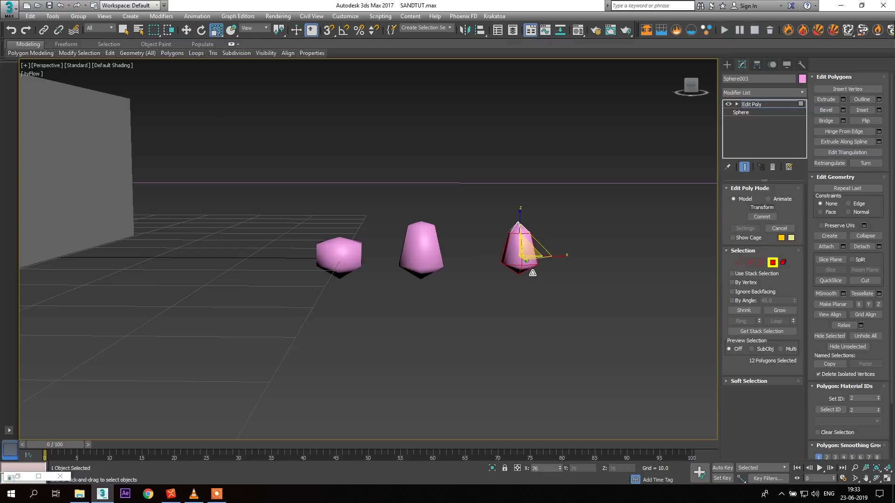
left_click(772, 262)
left_click(186, 30)
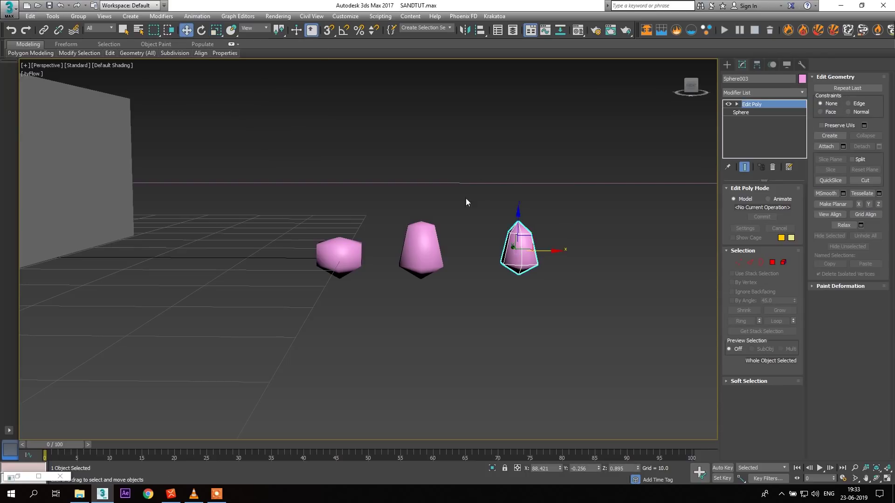
- Select all three stone meshes and group them under the name Group001
scroll(552, 228, "down", 3)
scroll(552, 229, "up", 4)
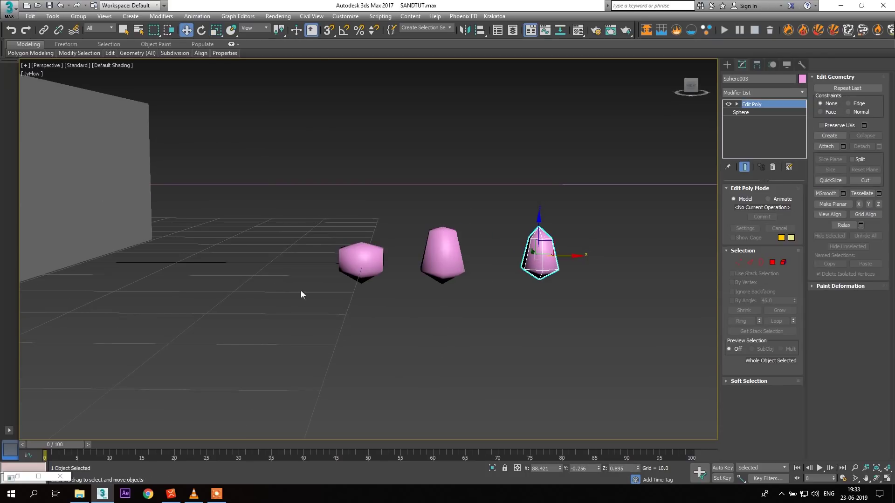
left_click(293, 297)
left_click_drag(279, 312, 553, 223)
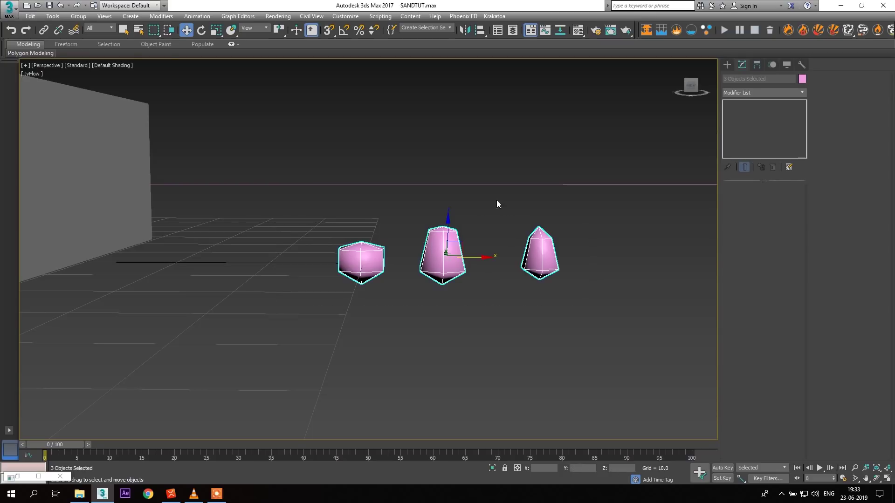
left_click(78, 16)
left_click(86, 23)
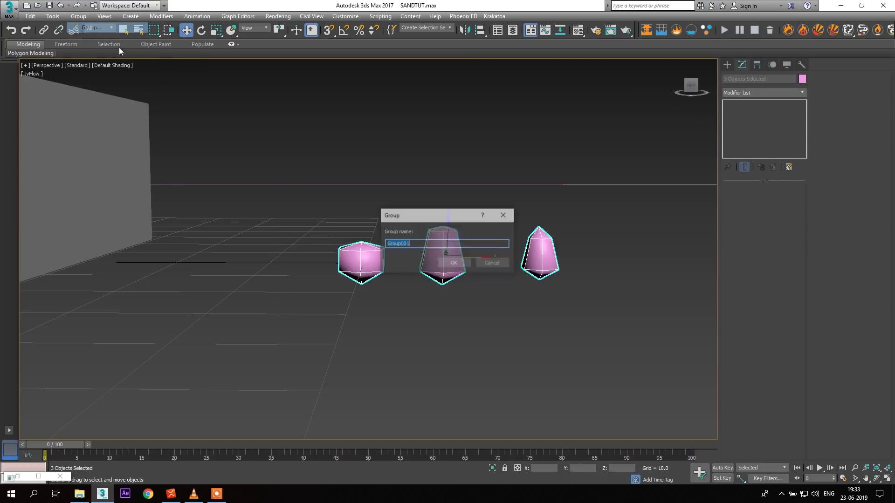
left_click(443, 261)
- Restore the tyFlow editor and set the Event_002 Shape operator's mesh type to a reference node, picking the stone group Group001
scroll(396, 231, "down", 3)
middle_click_drag(338, 186, 465, 283)
scroll(520, 242, "down", 5)
scroll(398, 250, "up", 5)
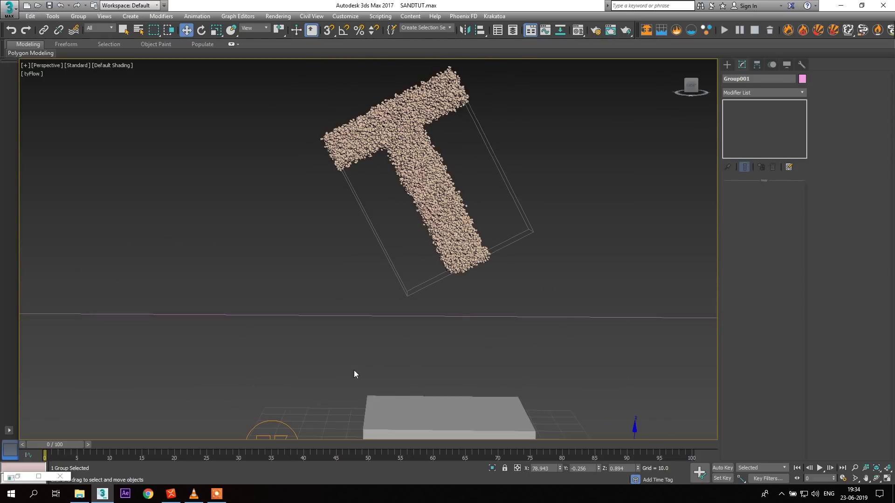
left_click(24, 473)
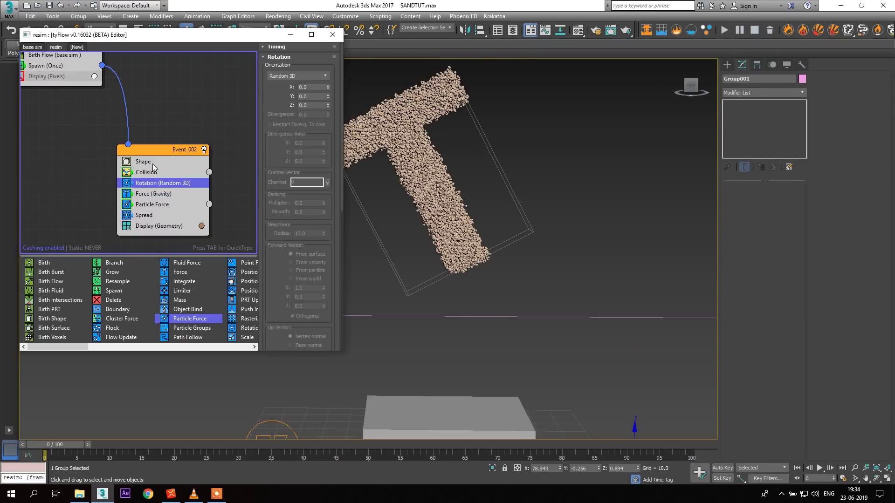
left_click(153, 163)
scroll(275, 256, "down", 3)
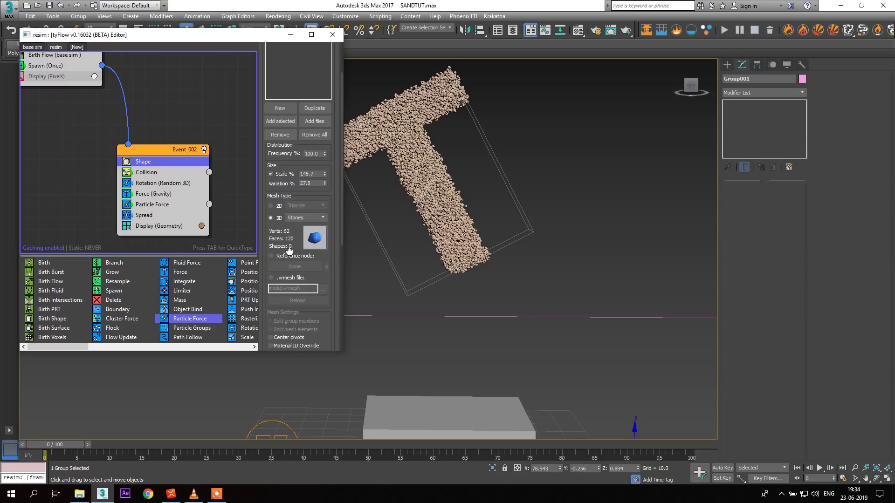
left_click(289, 254)
middle_click_drag(461, 294, 636, 400)
left_click(458, 314)
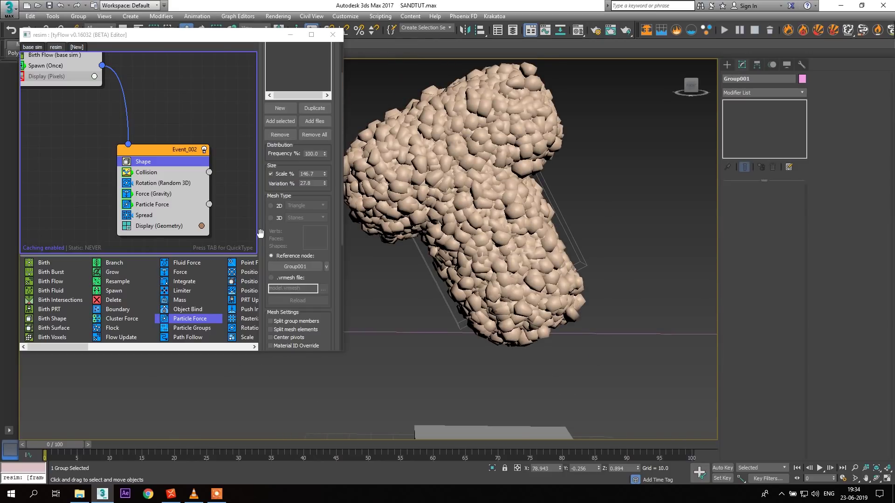
- Reduce the Shape operator's scale to 35%
mouse_move(325, 173)
left_mouse_down()
mouse_move(316, 214)
mouse_move(309, 173)
left_mouse_up()
double_click(309, 173)
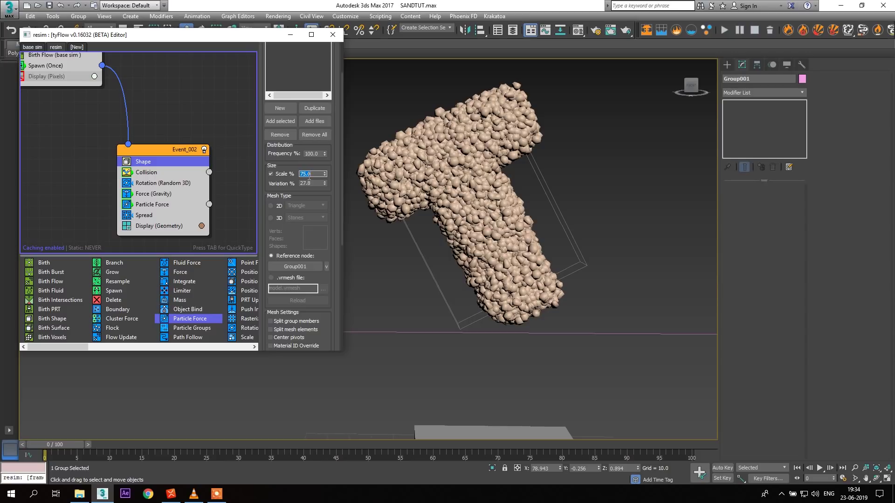
key("Return")
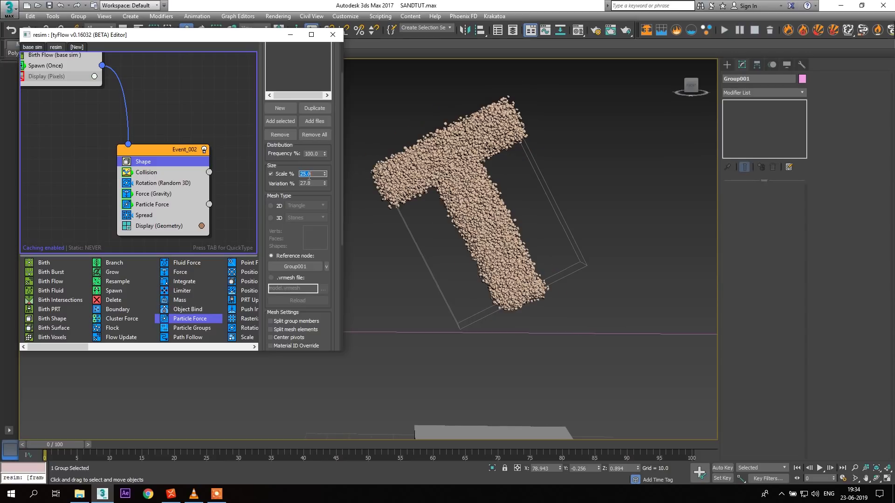
type("3")
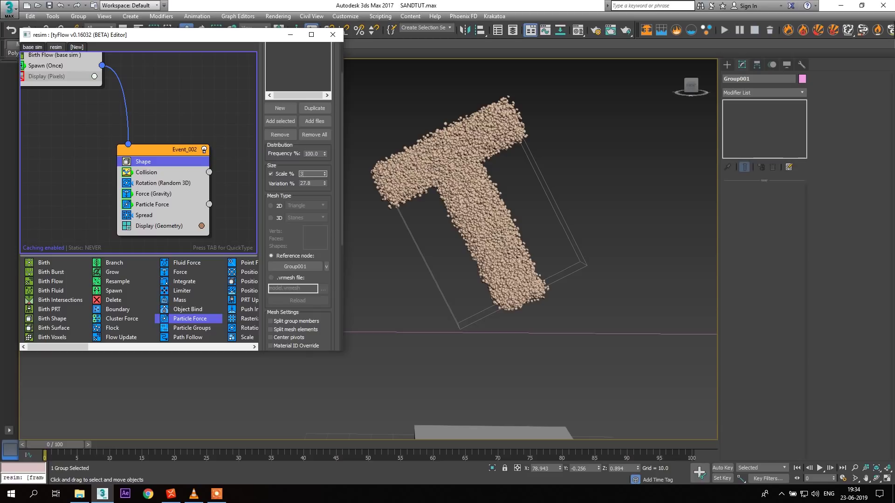
type("5")
key("Return")
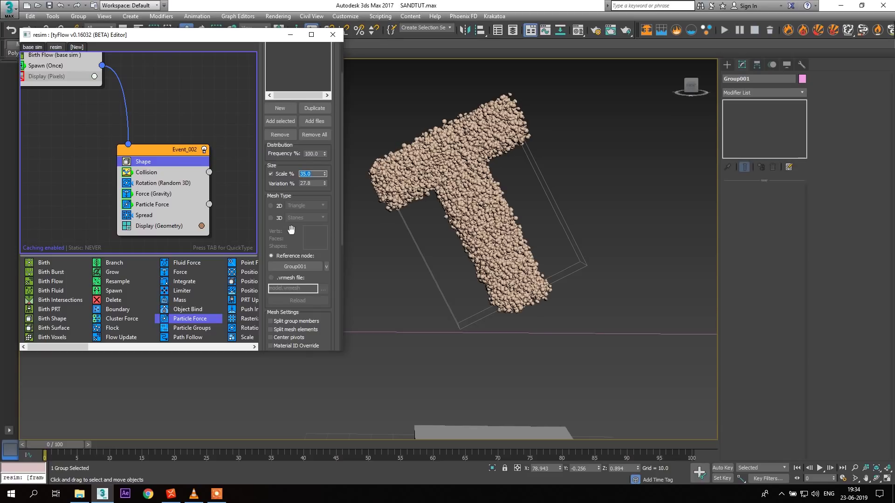
- Enable Split group members in the Shape operator's mesh settings and inspect the stones on the T
left_click_drag(291, 235, 291, 209)
left_click(270, 293)
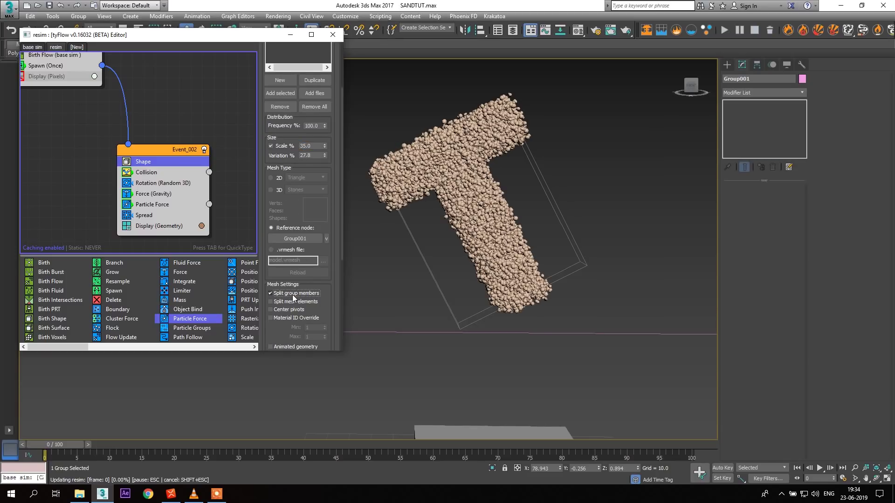
middle_click_drag(466, 242, 306, 66)
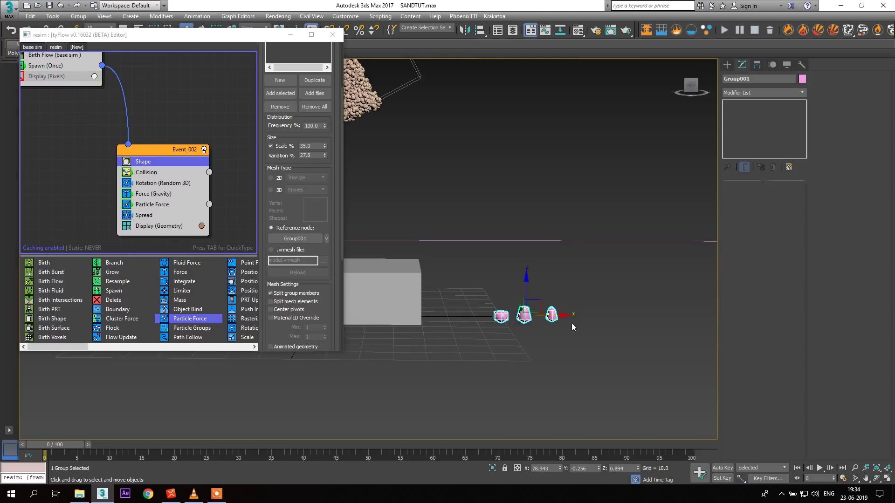
middle_click_drag(458, 288, 657, 487)
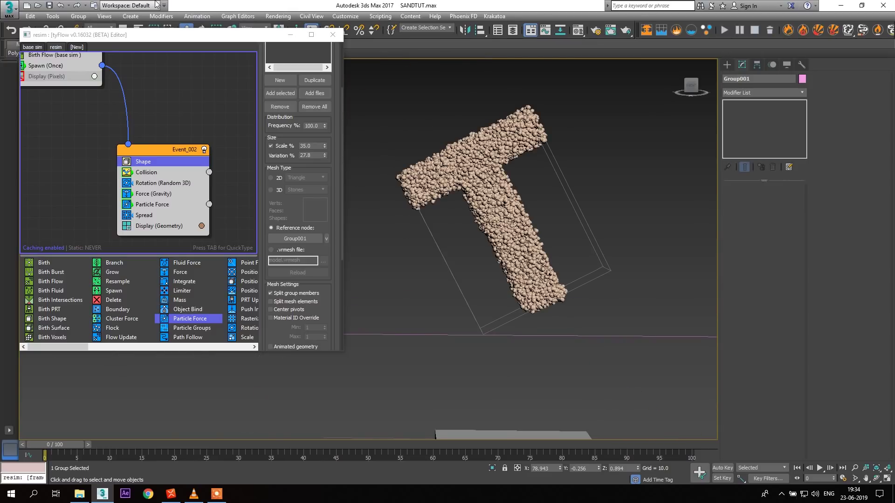
scroll(467, 126, "up", 5)
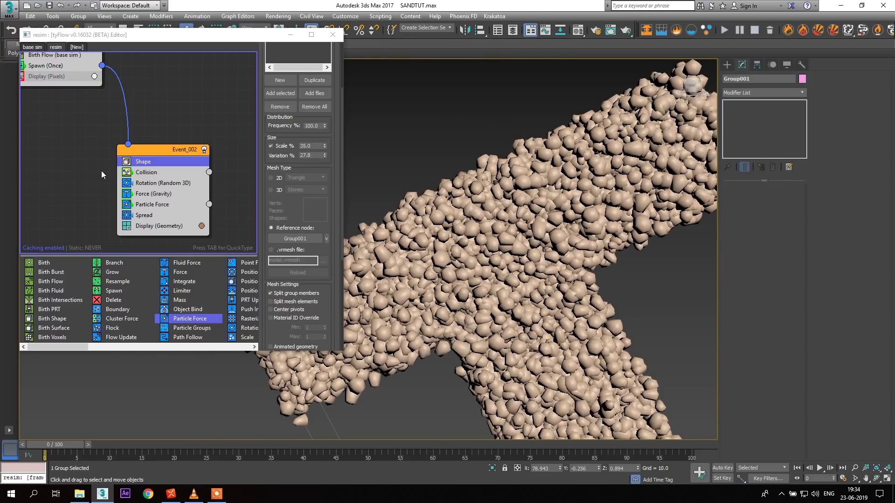
- Disable and re-enable the Rotation operator in Event_002 to compare the stones' orientation, and view the whole scene
left_click(126, 184)
left_click(126, 183)
left_click(126, 183)
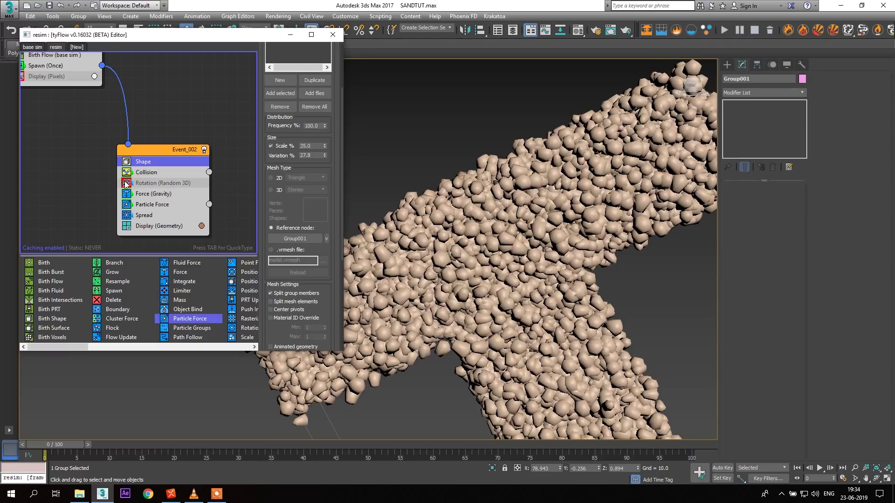
left_click(126, 183)
scroll(558, 294, "down", 5)
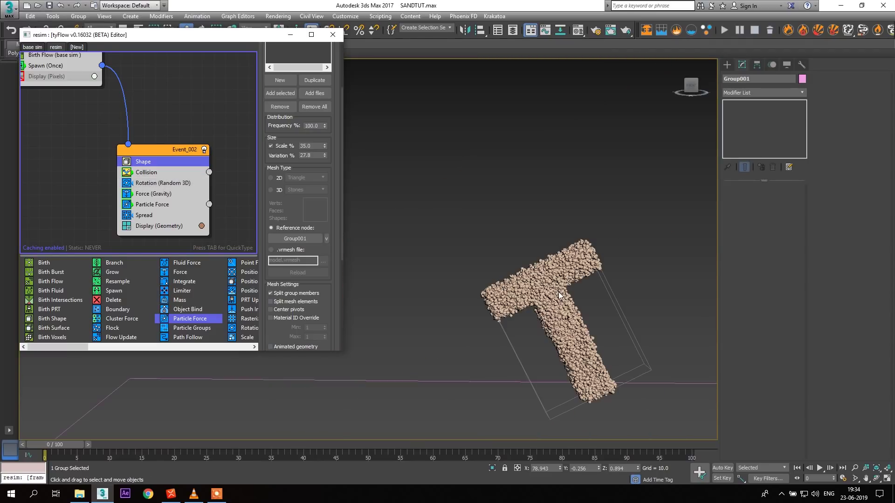
scroll(558, 294, "down", 4)
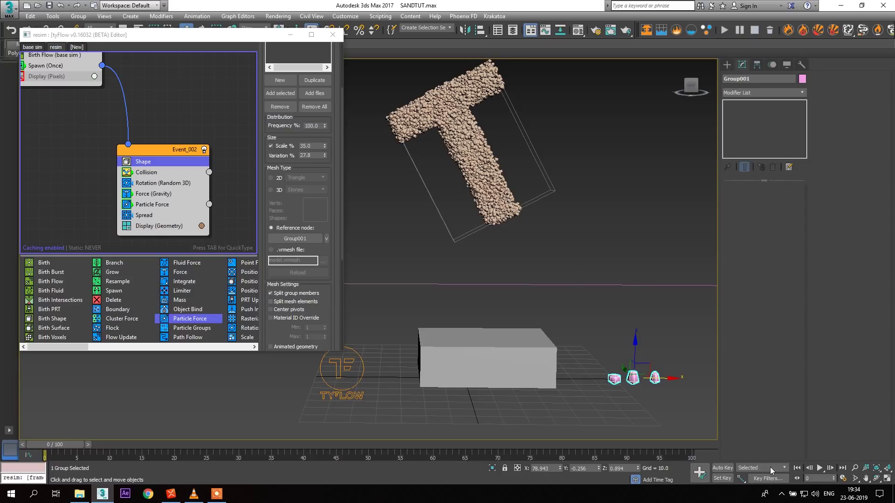
- Play the resimulation with the stone particles, stop it, and return to frame 0 with the whole scene in view
left_click(820, 468)
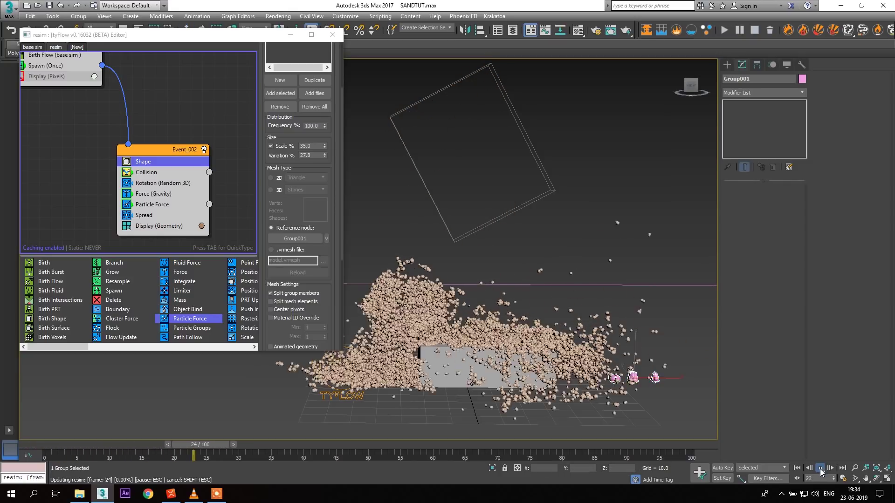
left_click(820, 469)
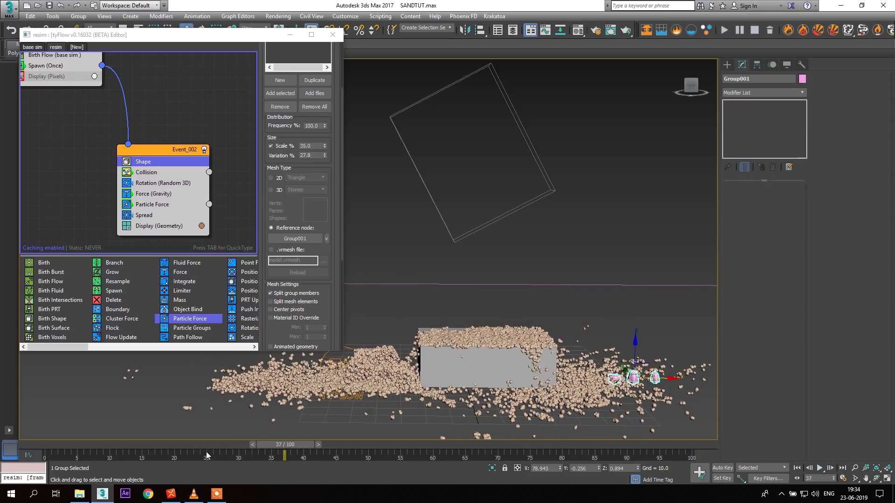
left_click_drag(54, 446, 38, 442)
scroll(404, 303, "down", 3)
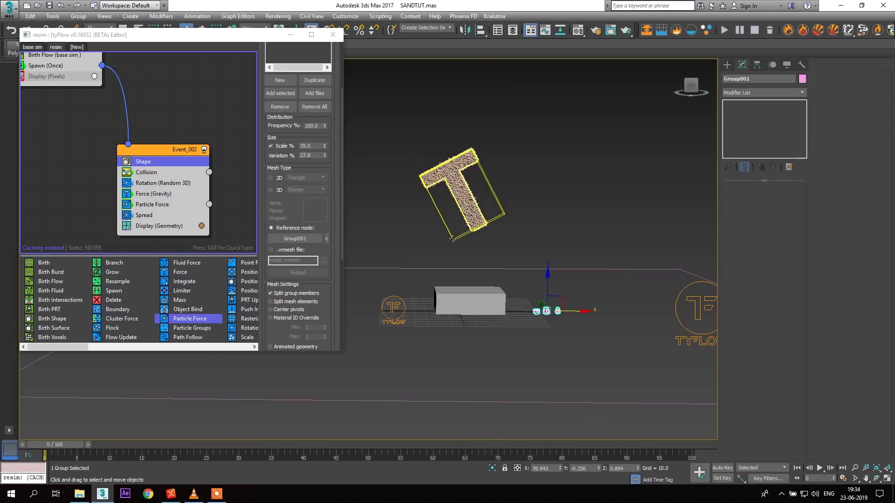
- Start creating a VRayLight and set its type to Dome
left_click(727, 65)
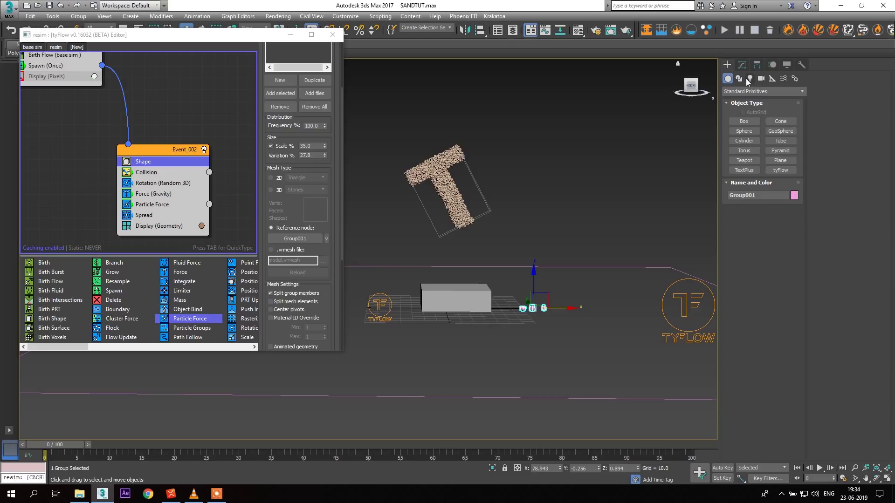
left_click(750, 79)
left_click(746, 92)
left_click(734, 118)
left_click(743, 121)
left_click(779, 183)
left_click(773, 192)
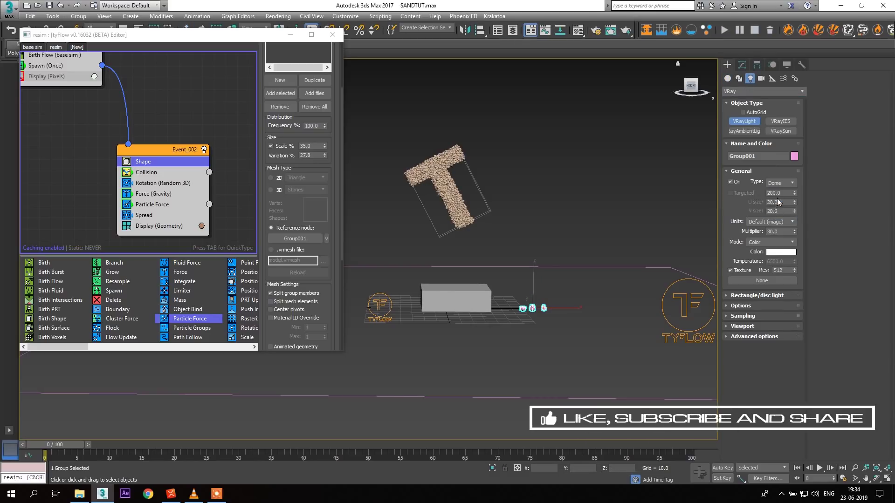
- Make the dome light invisible, place it on the ground beside the box and stones, and switch to the Move tool
left_click(740, 305)
left_click(730, 345)
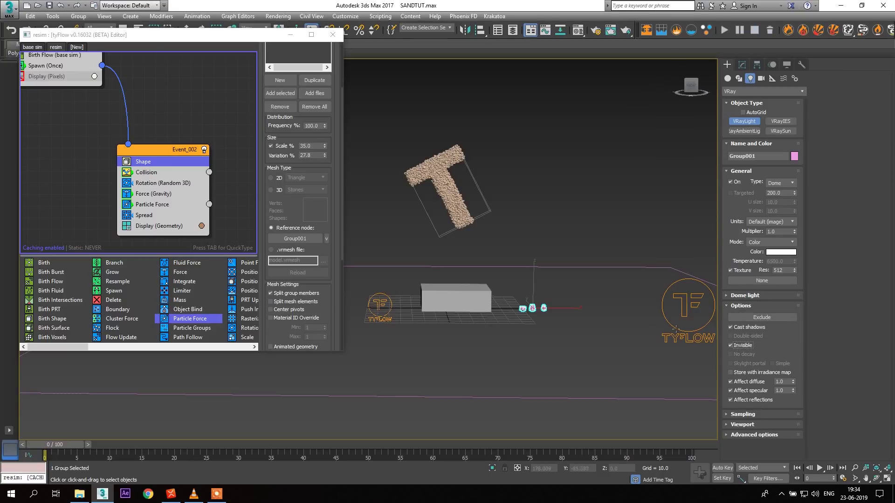
left_click(642, 320)
scroll(513, 158, "up", 4)
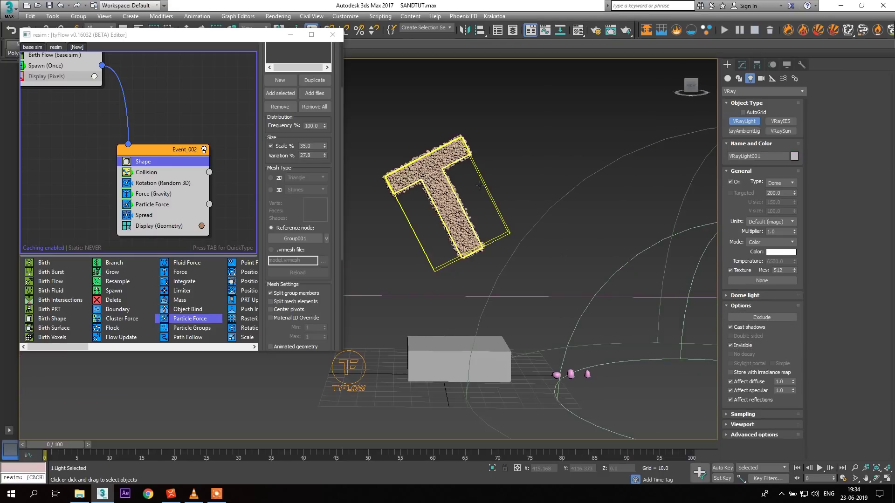
left_click_drag(188, 33, 189, 49)
left_click(189, 33)
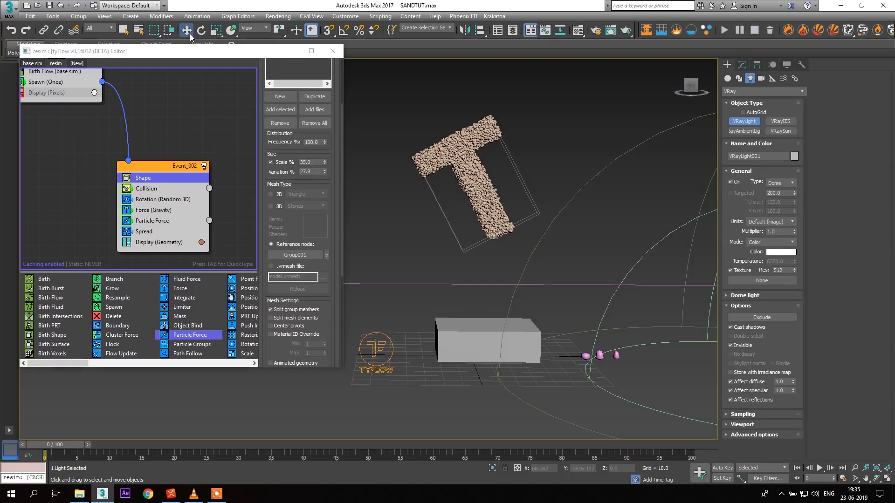
- Add a Mesh operator to Event_002 just above Display and set its mesh type to VRay Instances
middle_click_drag(161, 161, 160, 134)
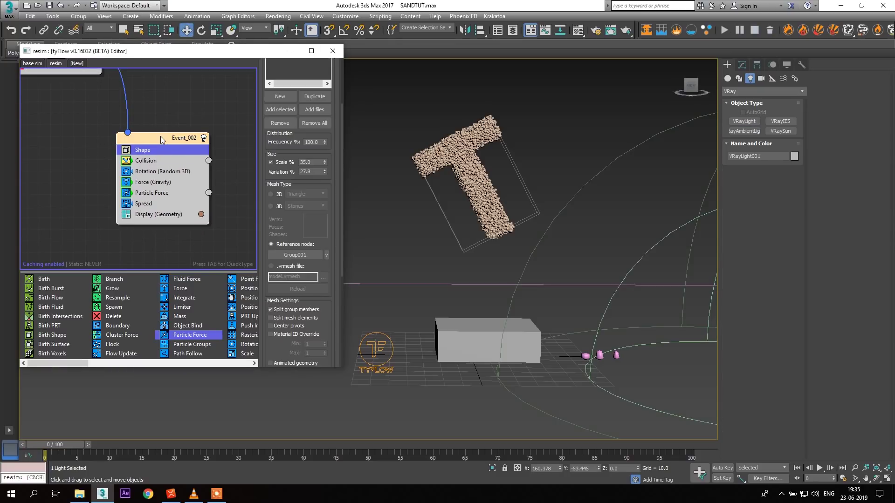
key("Tab")
type("mes")
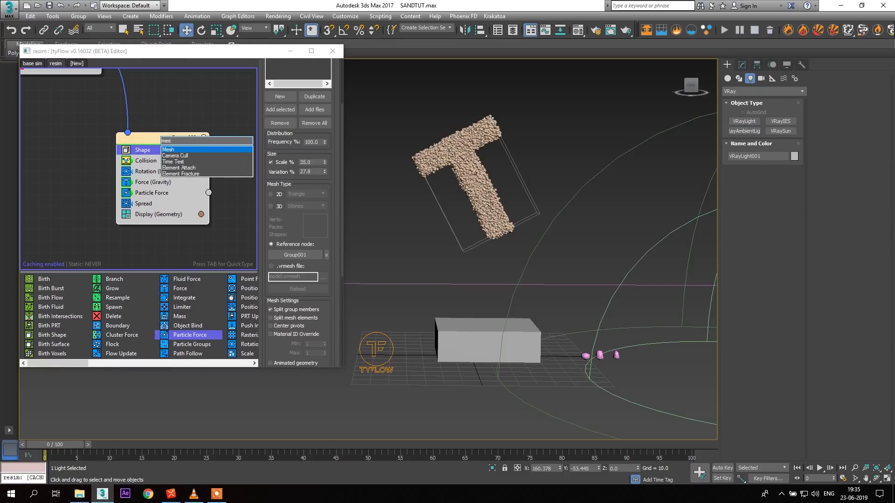
type("h")
key("Return")
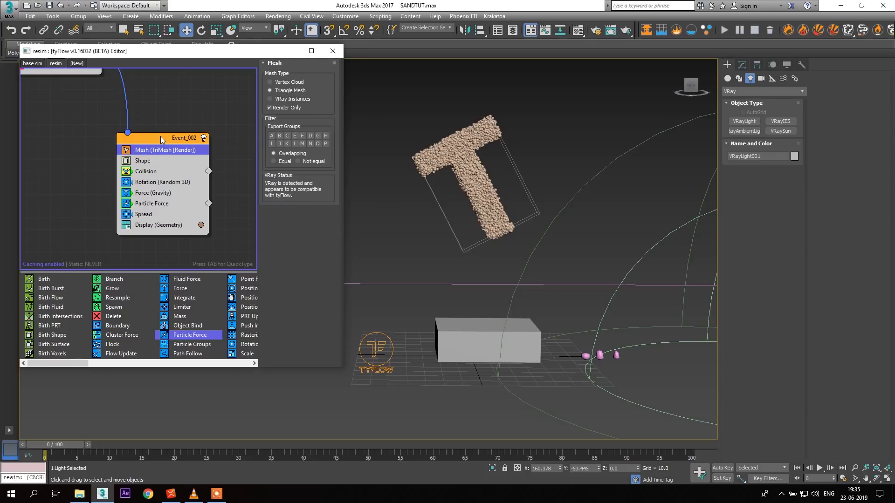
left_click_drag(164, 150, 149, 223)
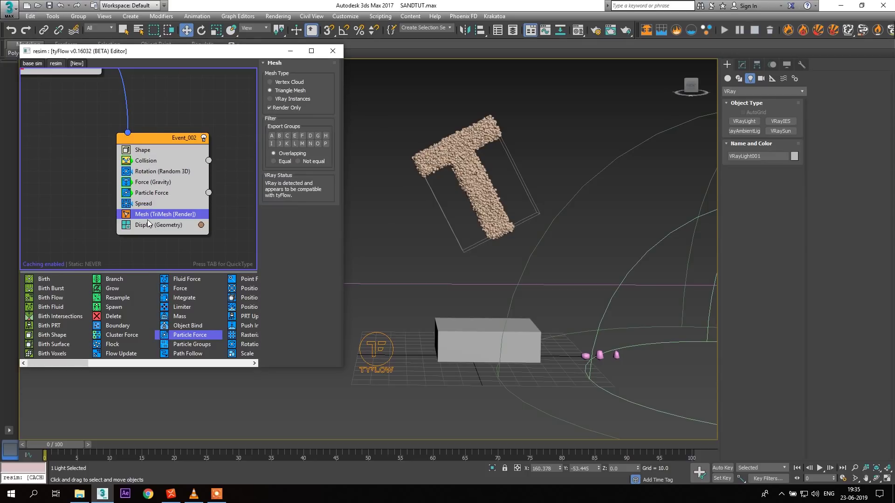
left_click(282, 99)
- Try to render the perspective view of the stone T with V-Ray
middle_click_drag(585, 213, 569, 203)
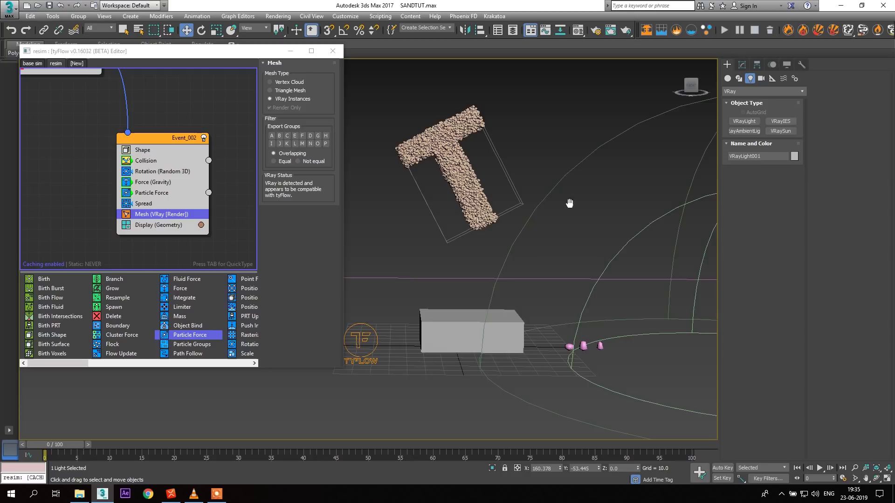
left_click(625, 30)
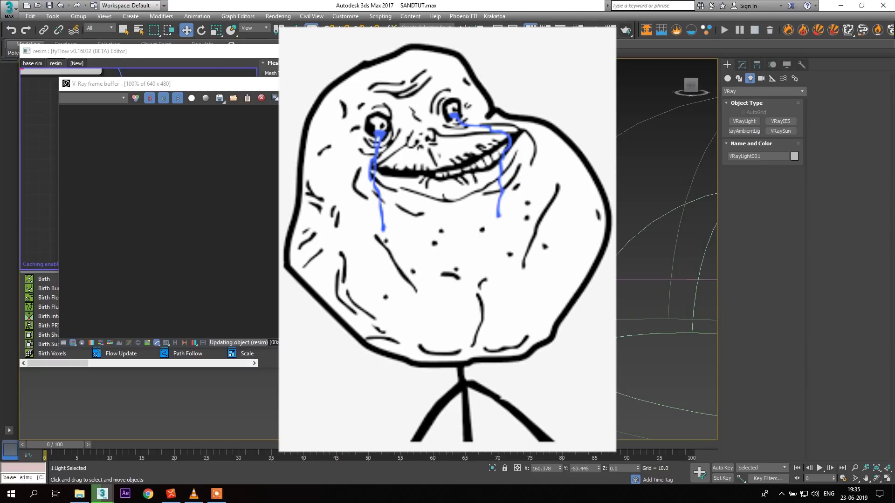
left_click(490, 281)
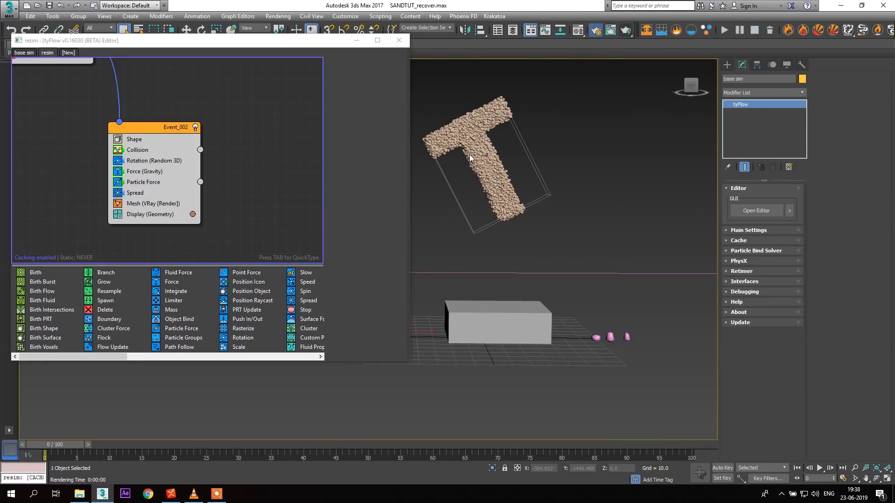
- Set the render output size to HDTV (video) at 1920x1080
key("F10")
left_click(406, 261)
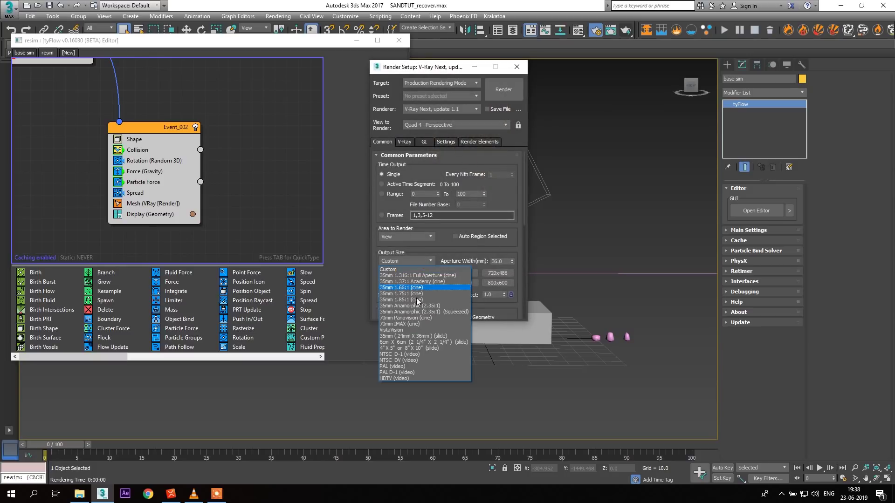
left_click(394, 379)
left_click(461, 273)
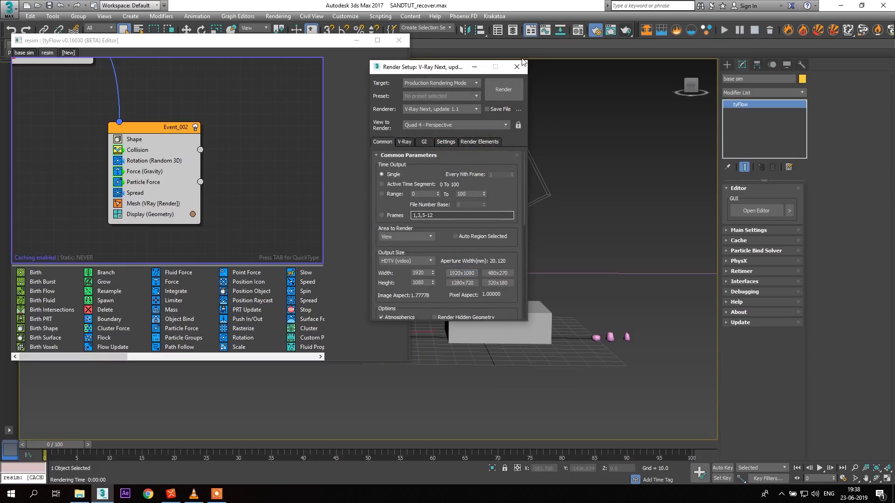
left_click(516, 67)
- Turn off Renderable in the object properties of the extruded T text
left_click(484, 154)
right_click(549, 196)
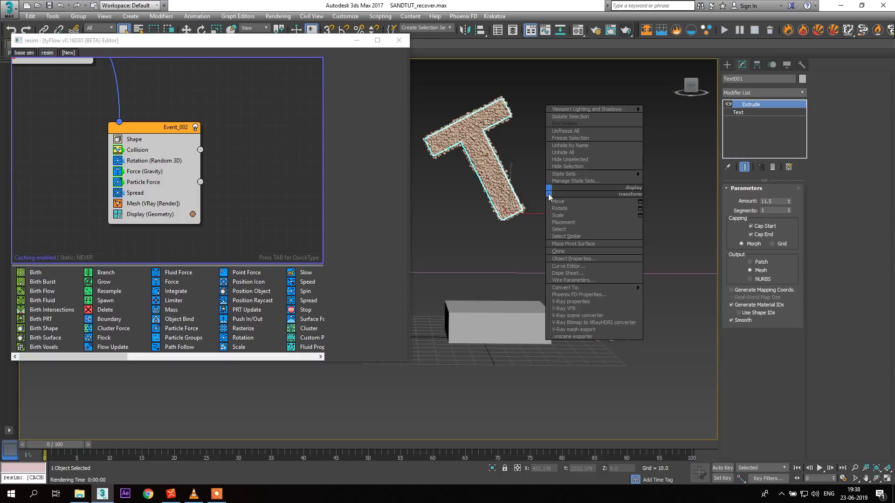
left_click(585, 260)
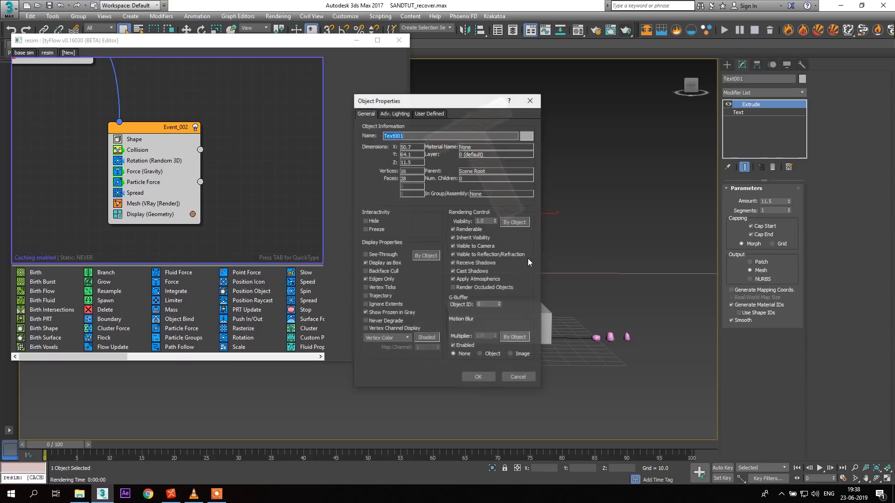
left_click(369, 222)
left_click(368, 221)
left_click(452, 229)
left_click(486, 379)
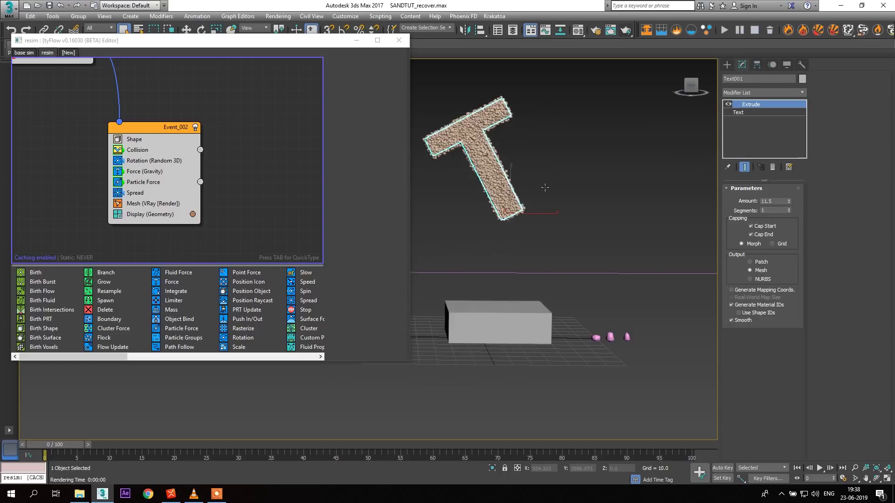
- Render the perspective view, inspect the stone T in the V-Ray frame buffer, stop the render and close the buffer
left_click(570, 179)
left_click(625, 30)
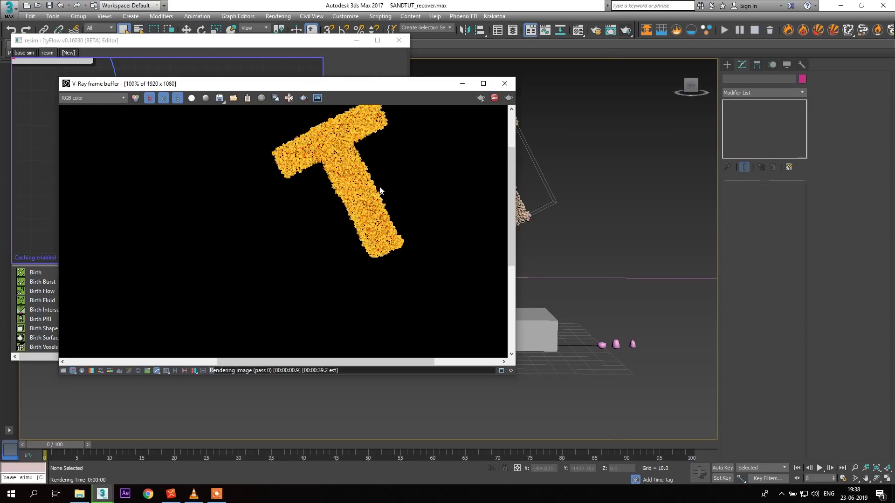
scroll(340, 197, "up", 2)
scroll(340, 197, "down", 2)
left_click_drag(377, 89, 410, 83)
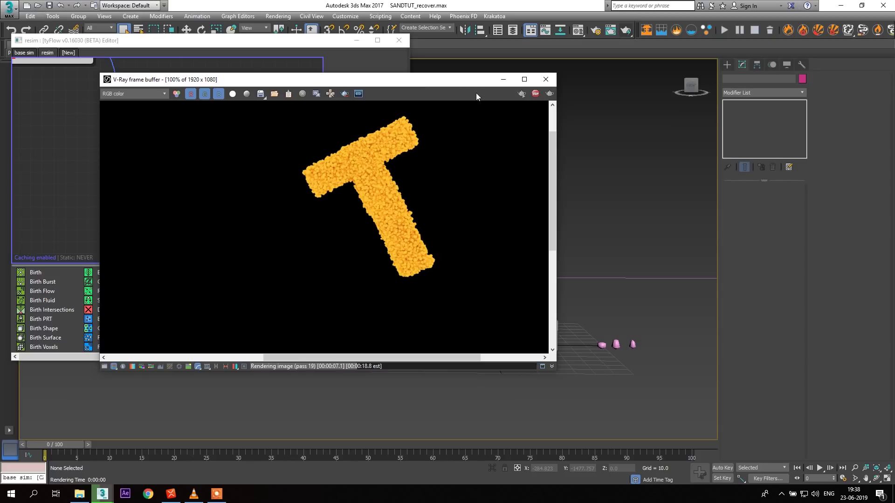
left_click(535, 94)
left_click(545, 80)
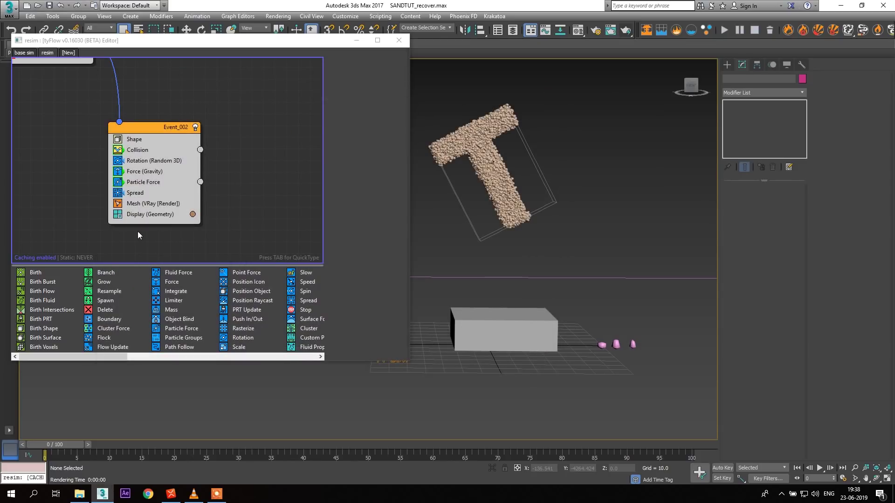
- Add a Material ID operator to Event_002 and set its assignment mode to Random
middle_click_drag(208, 169, 248, 130)
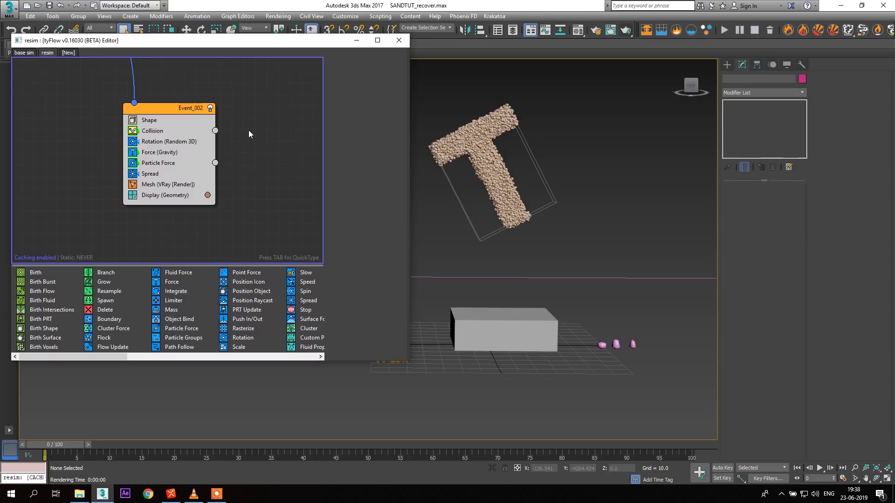
left_click(179, 110)
key("Tab")
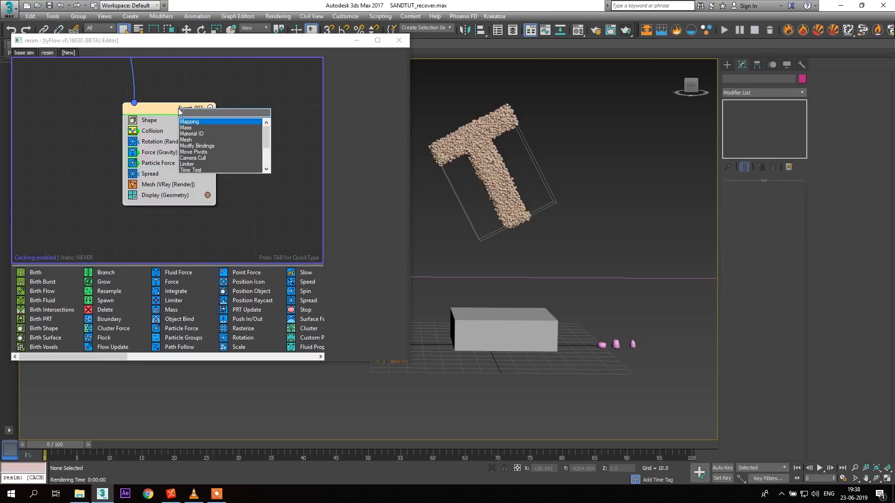
type("mat")
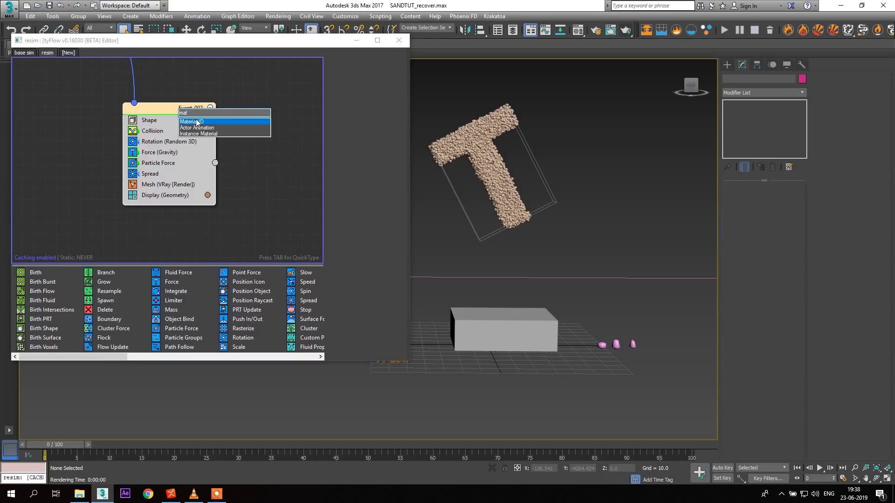
left_click(197, 122)
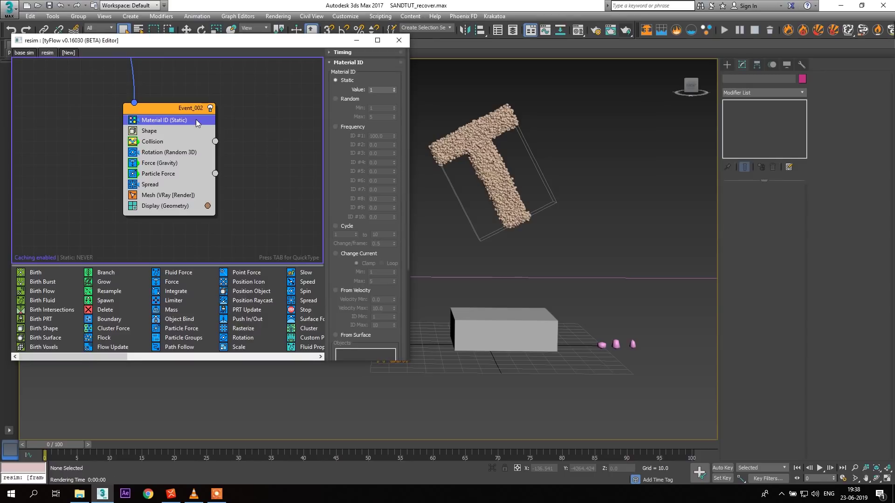
left_click(350, 100)
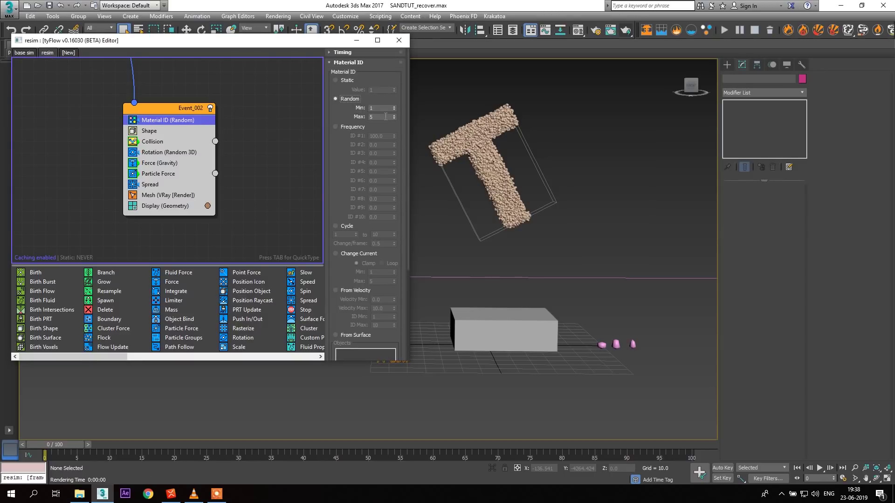
left_click(569, 163)
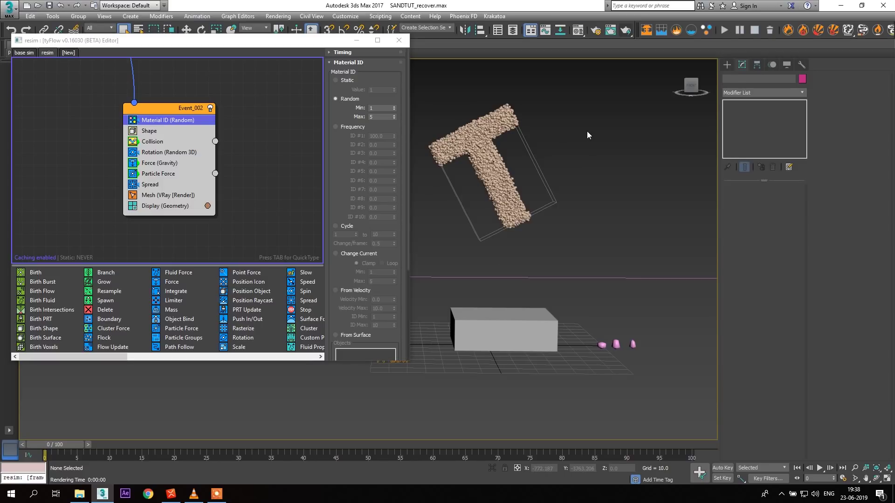
- Open the Material Editor and get a Multi/Sub-Object material in the first sample slot
key("m")
left_click_drag(116, 52, 485, 47)
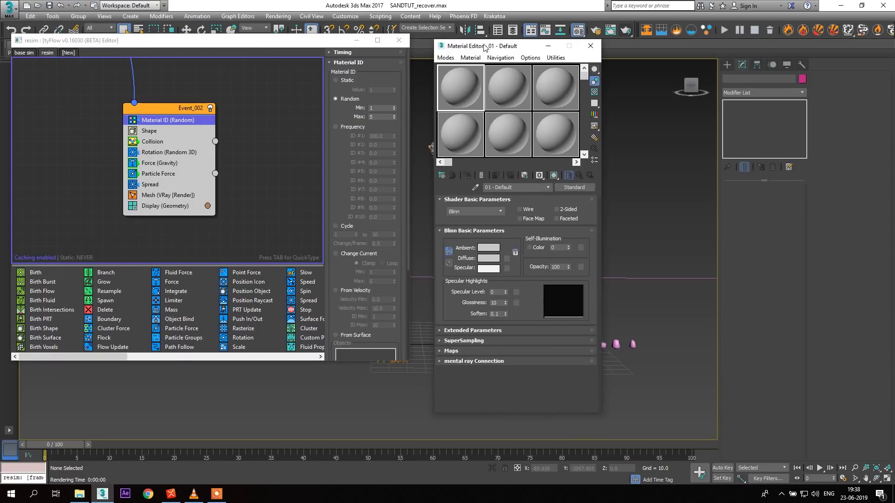
left_click(470, 58)
left_click(474, 67)
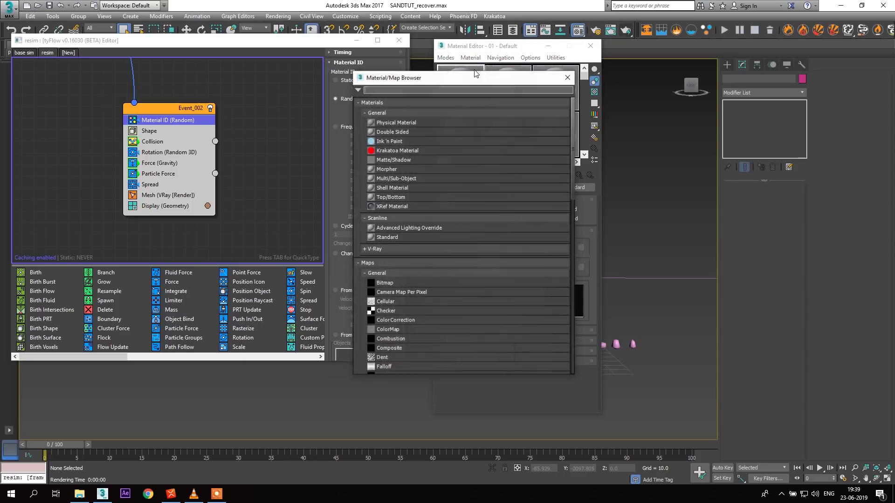
type("mul")
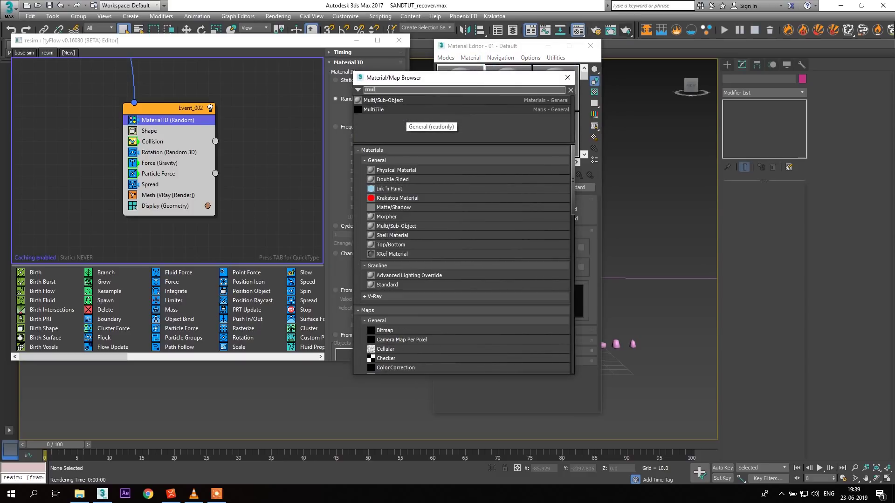
double_click(403, 100)
left_click(567, 77)
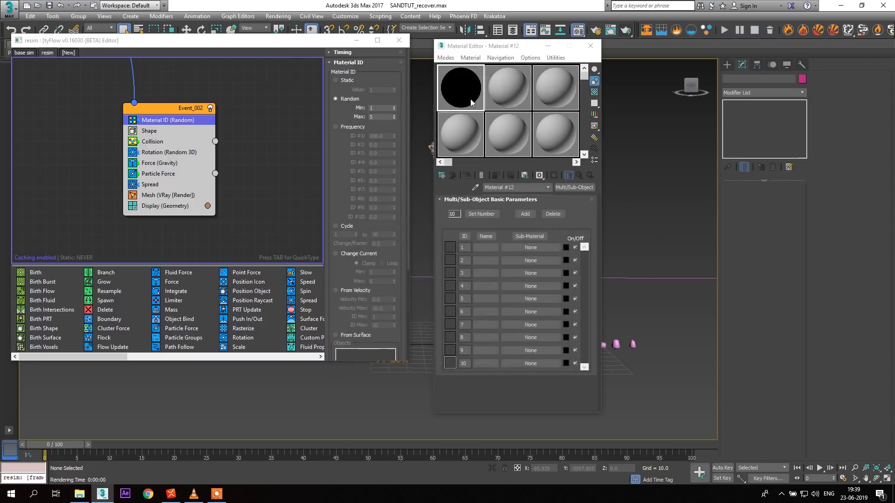
- Set the Multi/Sub-Object material's number of materials to 5
left_click(482, 214)
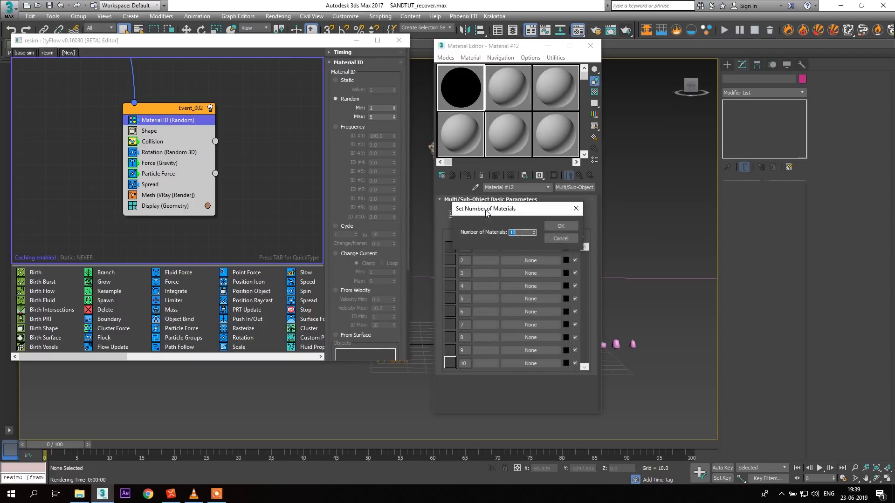
type("5")
left_click(561, 226)
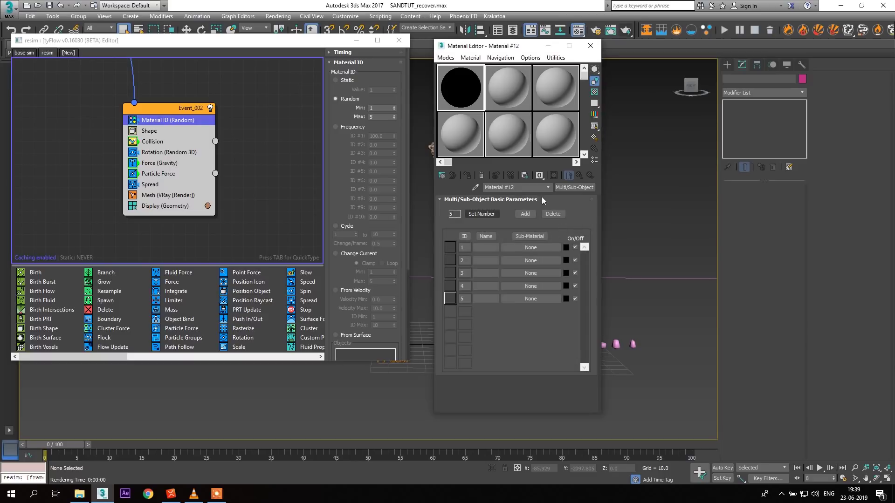
- Get a VRayMtl material in the second sample slot and name it 1
left_click(513, 96)
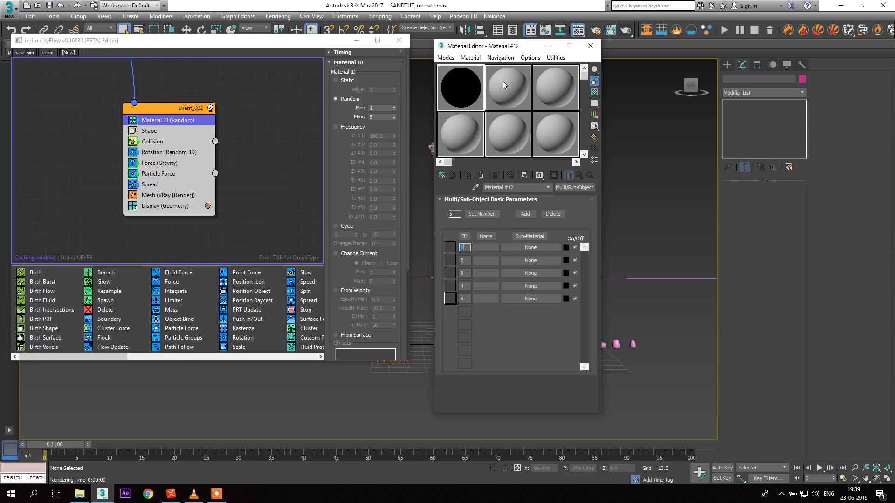
left_click(470, 58)
left_click(480, 70)
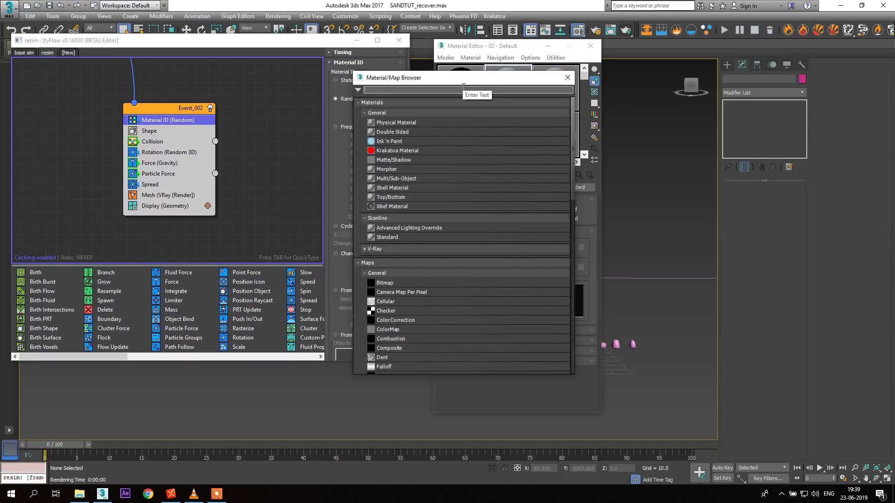
type("vraymt")
double_click(456, 98)
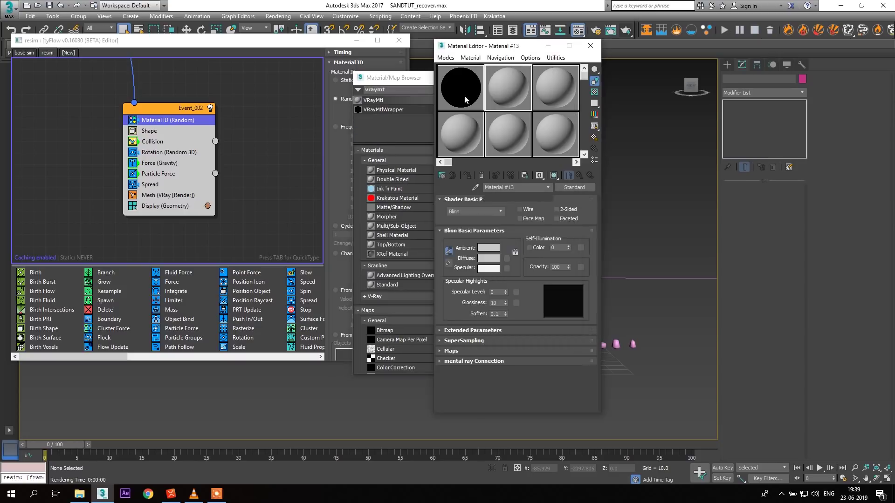
left_click(425, 82)
left_click(567, 78)
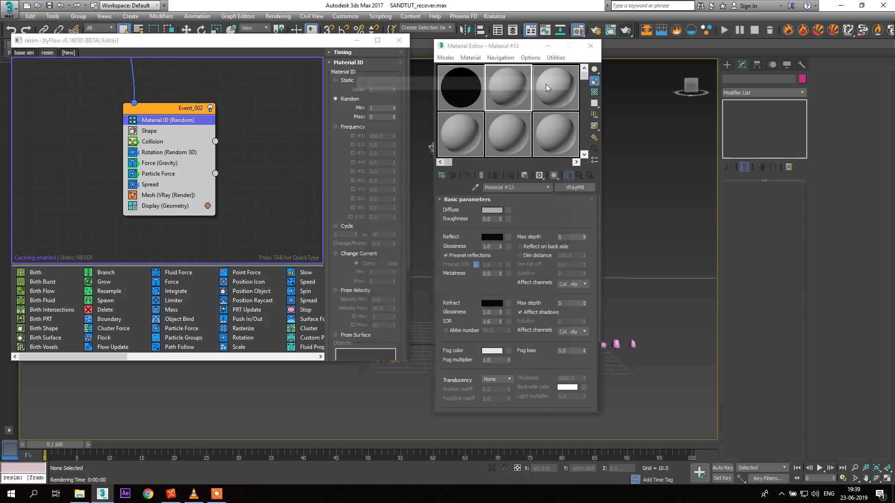
left_click(512, 186)
type("1")
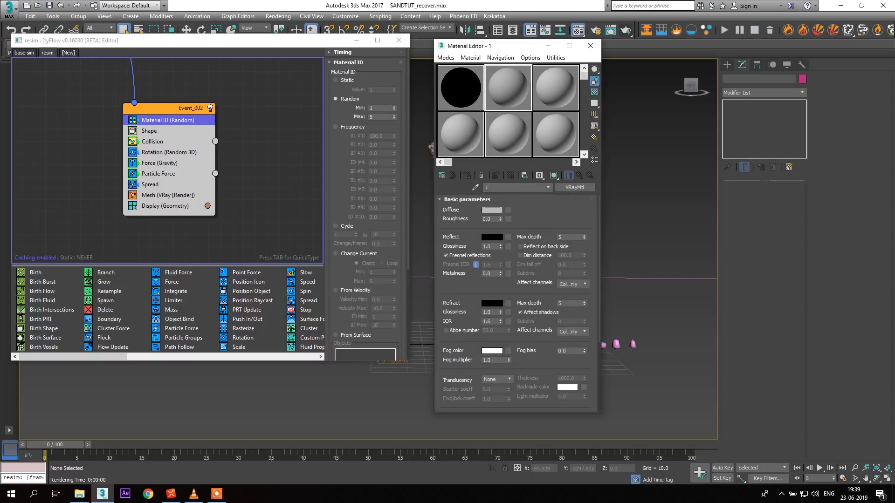
- Set material 1's diffuse colour to a muted light brown with hue 17, saturation about 139 and value about 124
left_click(492, 210)
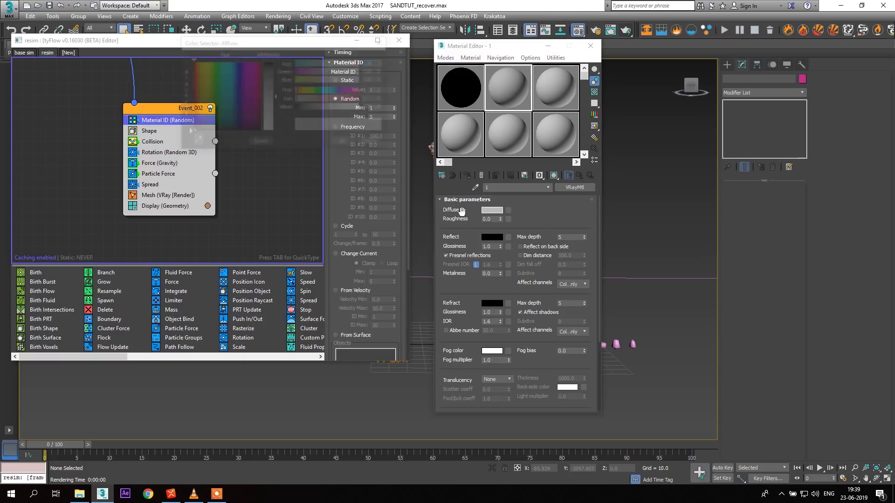
left_click(212, 61)
left_click_drag(212, 61, 196, 61)
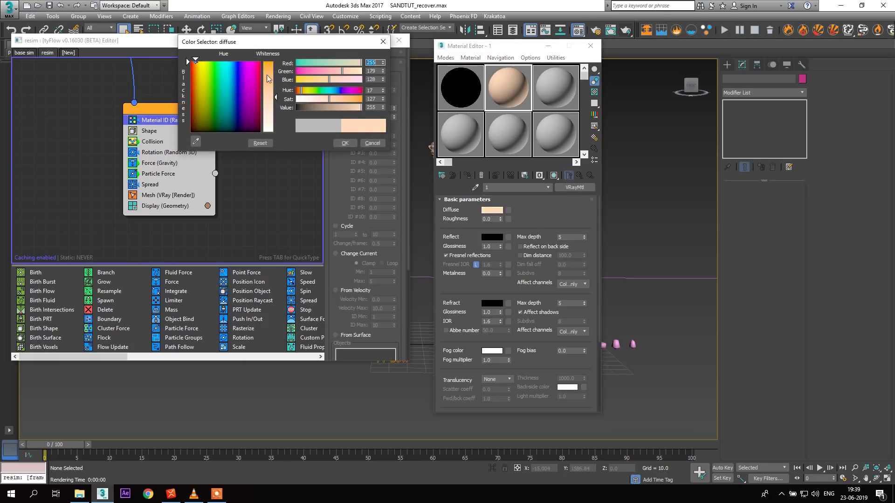
left_click_drag(351, 108, 331, 100)
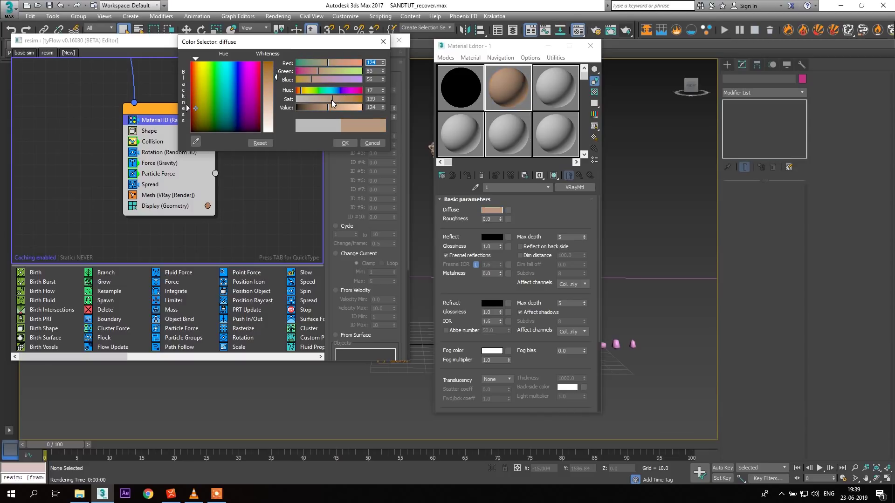
left_click(344, 142)
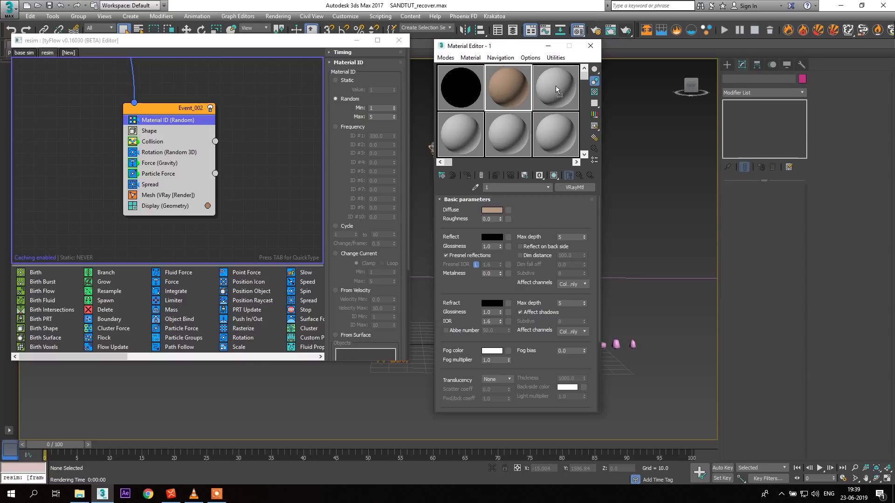
- Copy material 1 to the third slot as material 2 and make its diffuse orange-brown with saturation about 218
left_click(497, 214)
left_click_drag(335, 99, 352, 101)
left_click(345, 143)
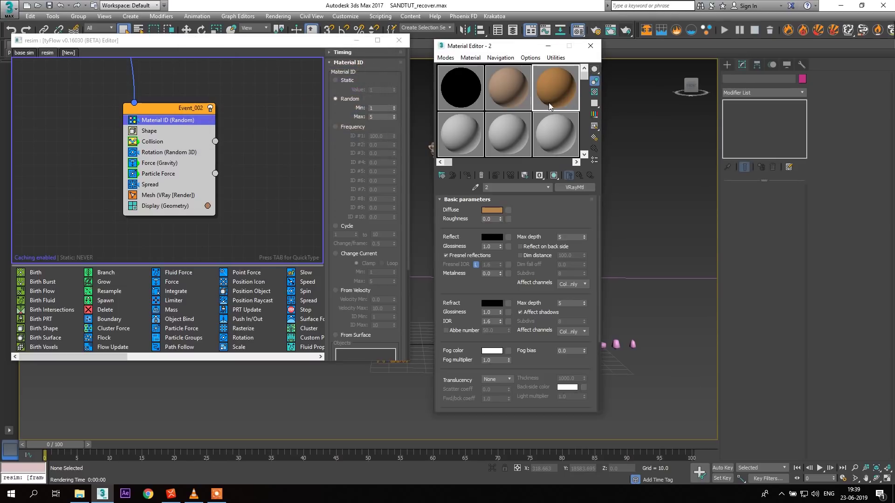
- Copy material 2 to the fourth slot, name it 3 and darken its diffuse to a dark brown with value about 18
left_click_drag(441, 142, 459, 135)
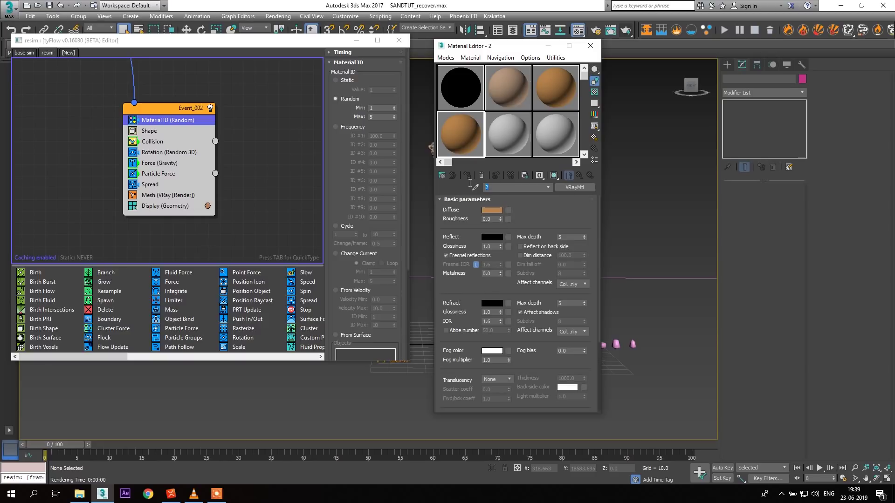
left_click(486, 210)
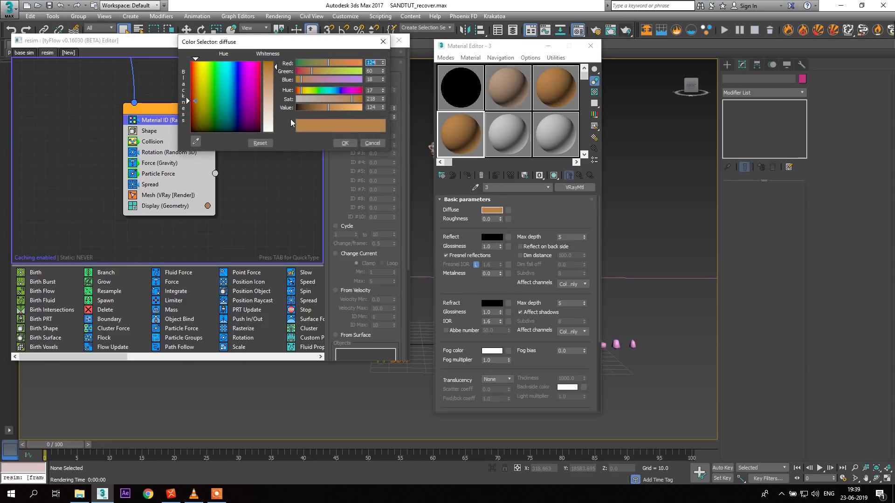
left_click_drag(331, 109, 304, 105)
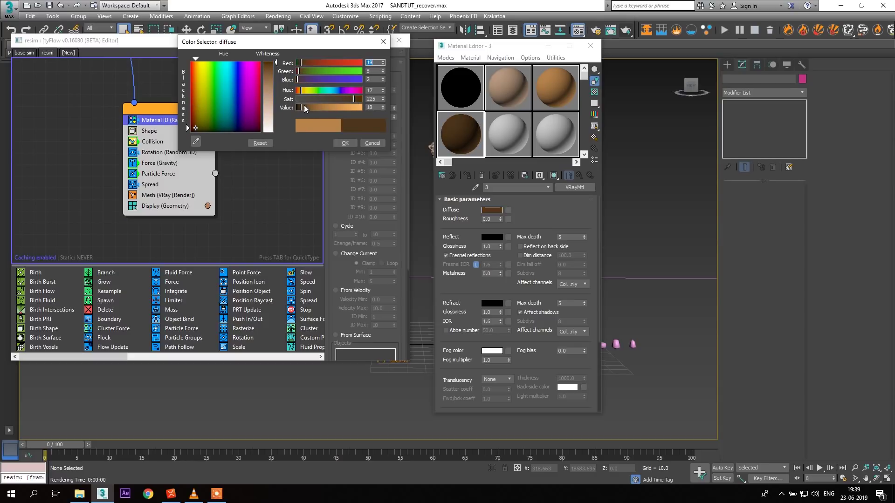
left_click(345, 143)
- Copy material 3 to the fifth slot, name it 4 and reduce its diffuse saturation to about 95 for a dark grey-brown
left_click(513, 124)
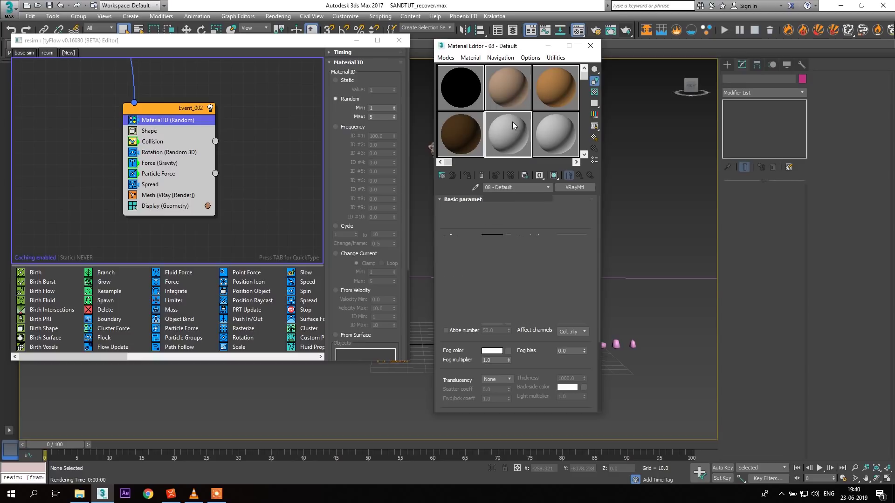
left_click_drag(512, 188, 473, 192)
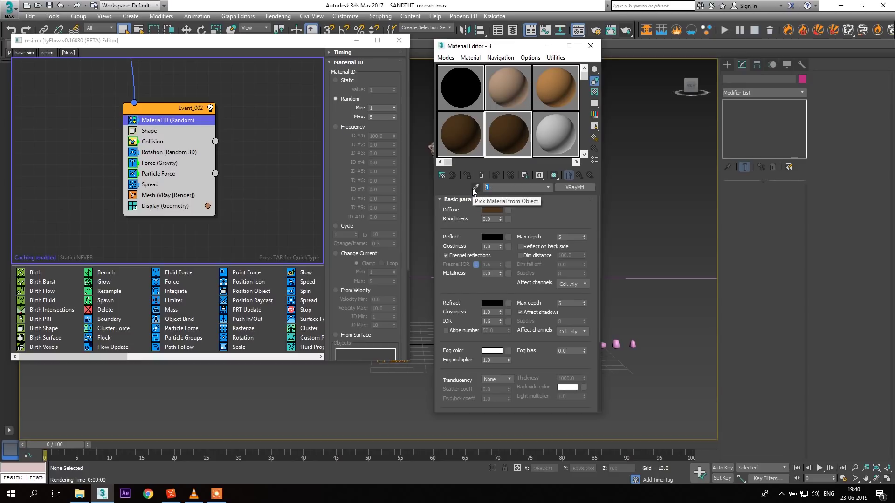
left_click(491, 209)
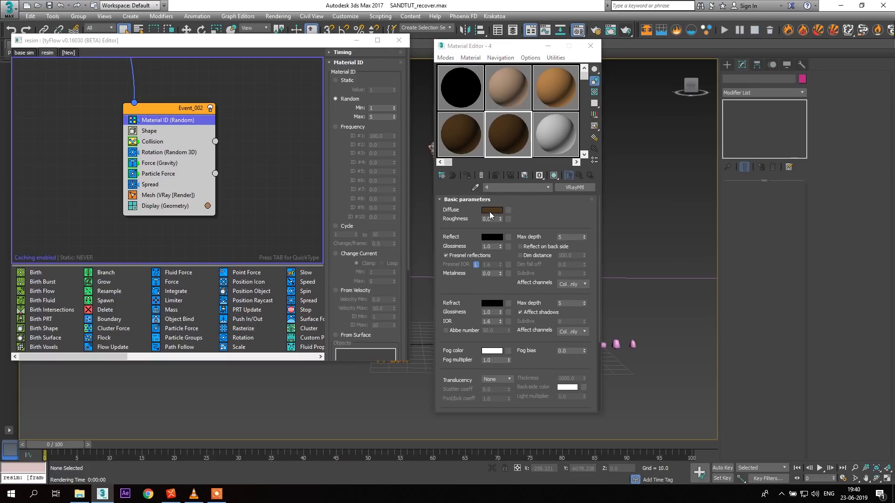
left_click_drag(352, 99, 320, 95)
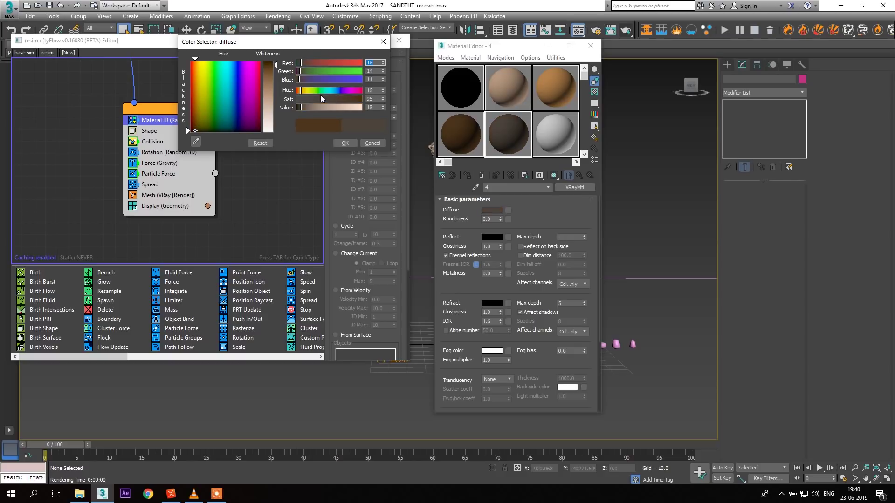
left_click(344, 142)
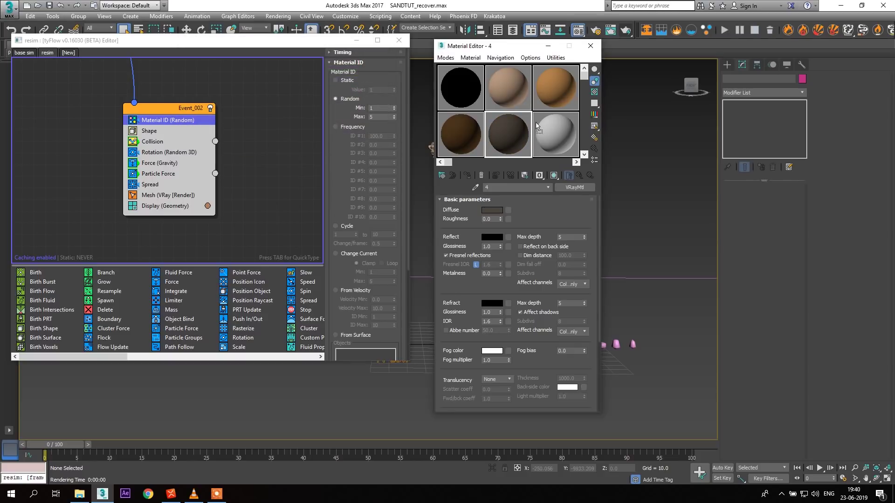
- Copy material 1 to the sixth slot as material 5 and make its diffuse grey with saturation about 36 and value about 55
left_click(545, 131)
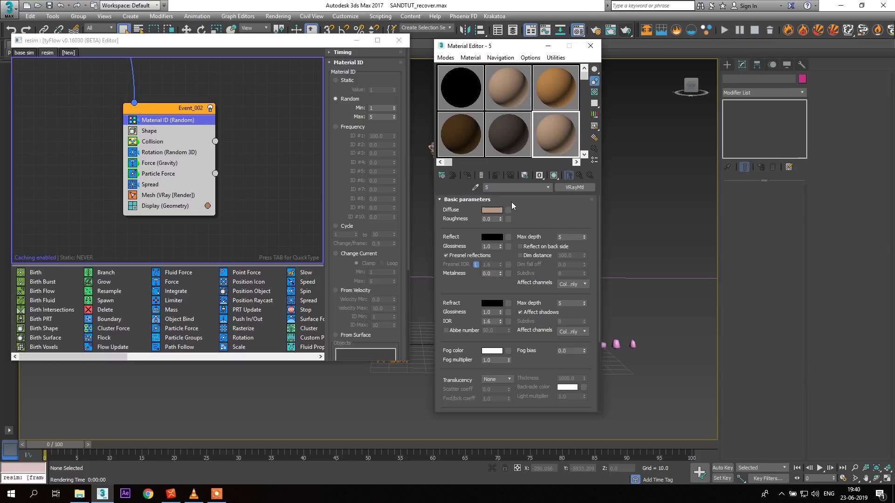
left_click(492, 210)
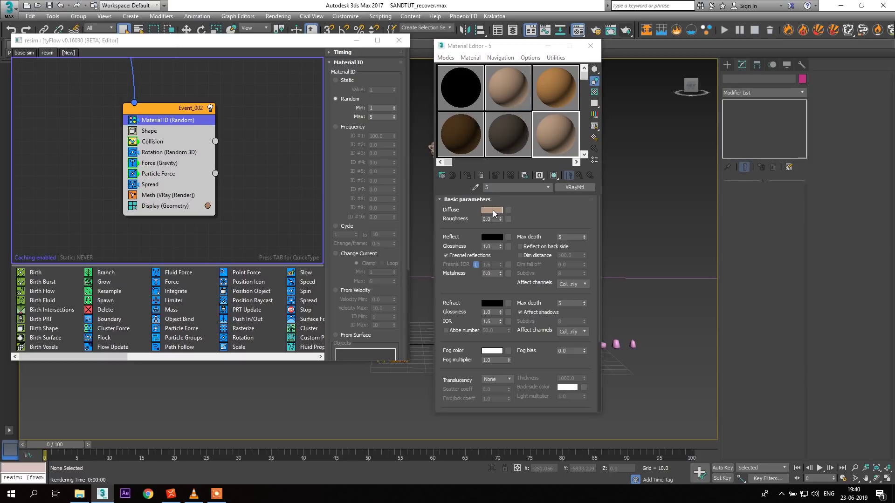
left_click_drag(314, 110, 310, 99)
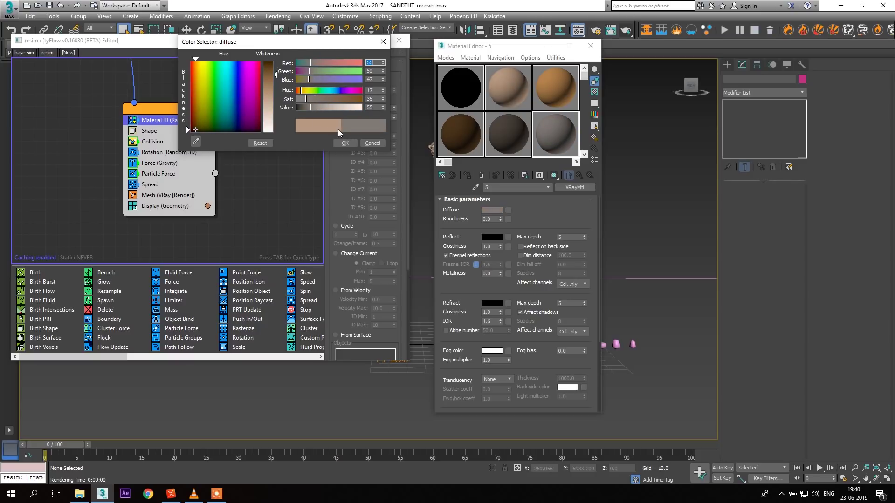
left_click(345, 143)
- Assign materials 1 to 5 to sub-materials 1 to 5 of the Multi/Sub-Object material in matching order
left_click_drag(465, 77, 511, 85)
left_click_drag(520, 251, 528, 299)
left_click(497, 260)
left_click(496, 258)
left_click(497, 259)
left_click(500, 259)
left_click(498, 259)
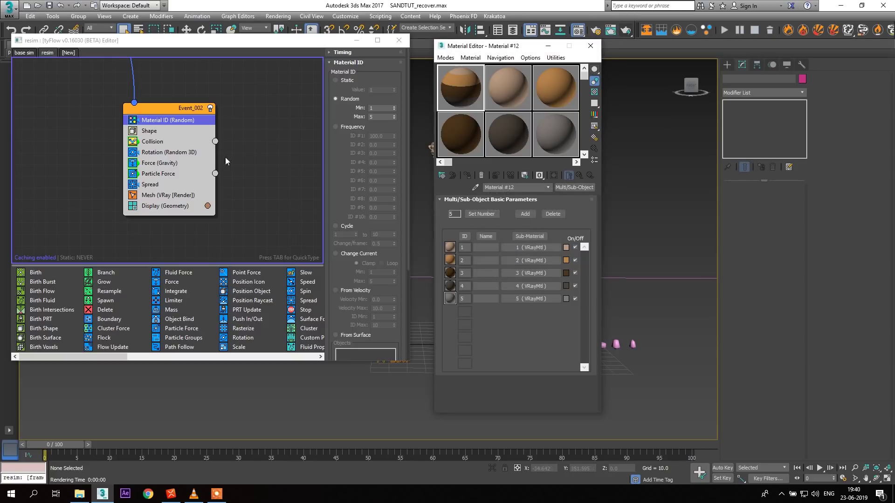
- Move the Material Editor clear of the stone T and add an Instance Material operator to Event_002
left_click_drag(504, 40, 663, 42)
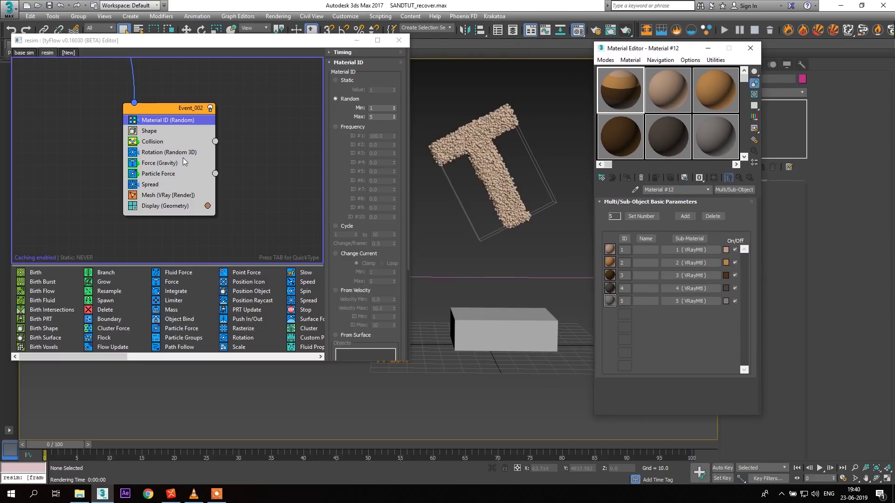
left_click(147, 108)
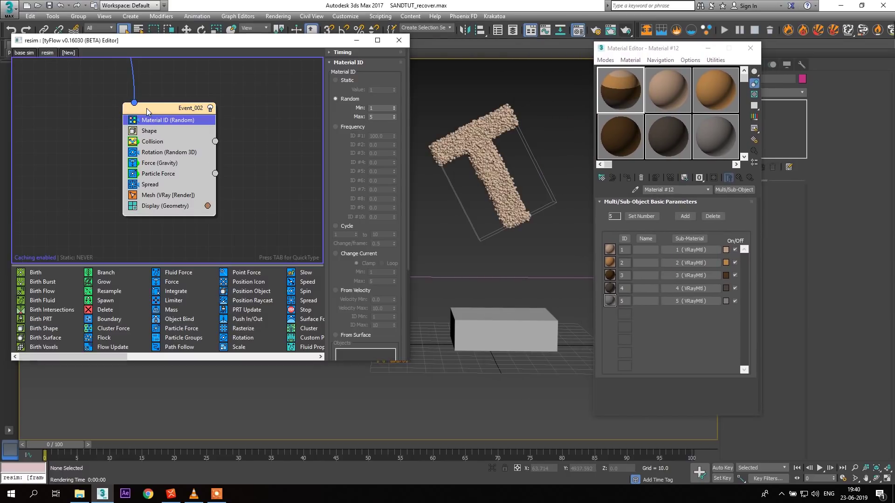
key("Tab")
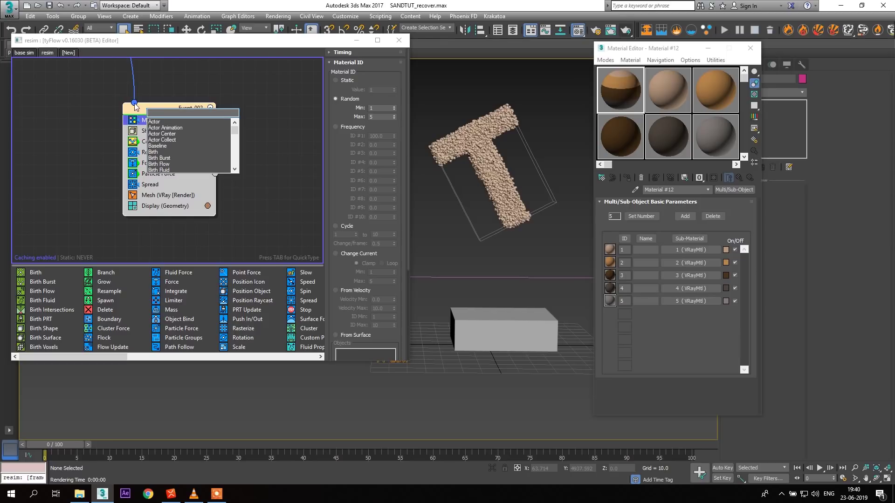
left_click(140, 105)
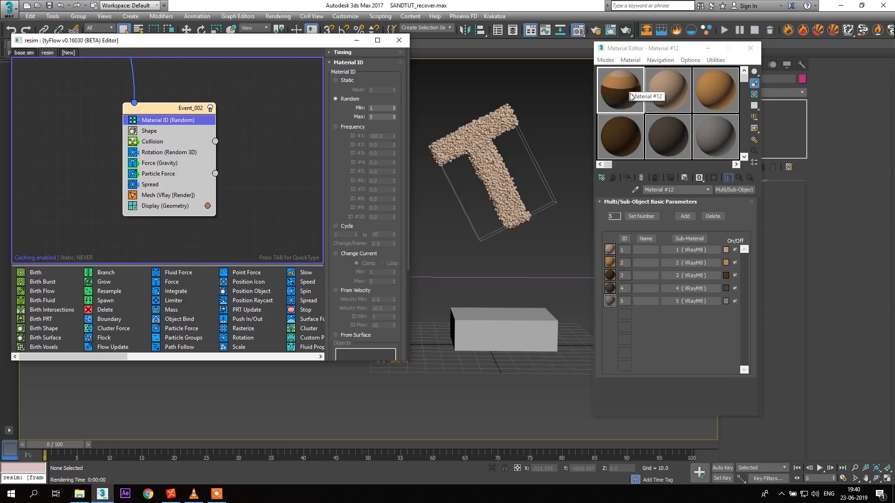
key("Tab")
type("ma")
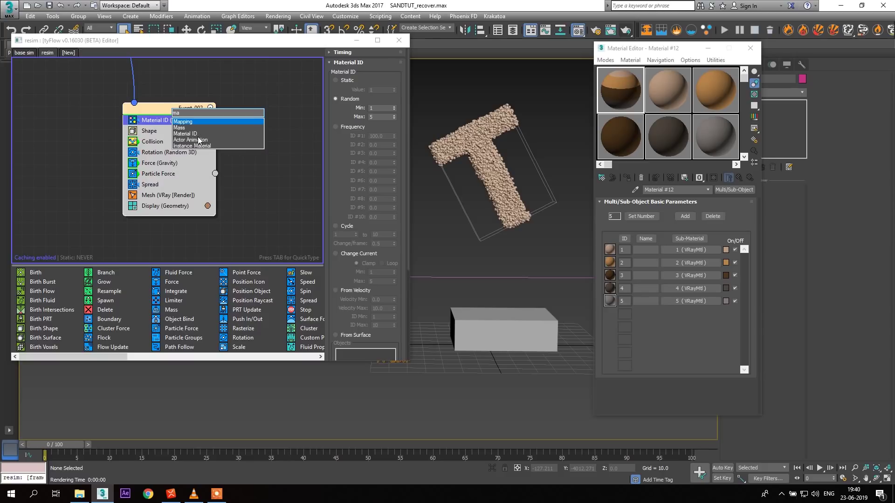
key("BackSpace")
key("BackSpace")
type("in")
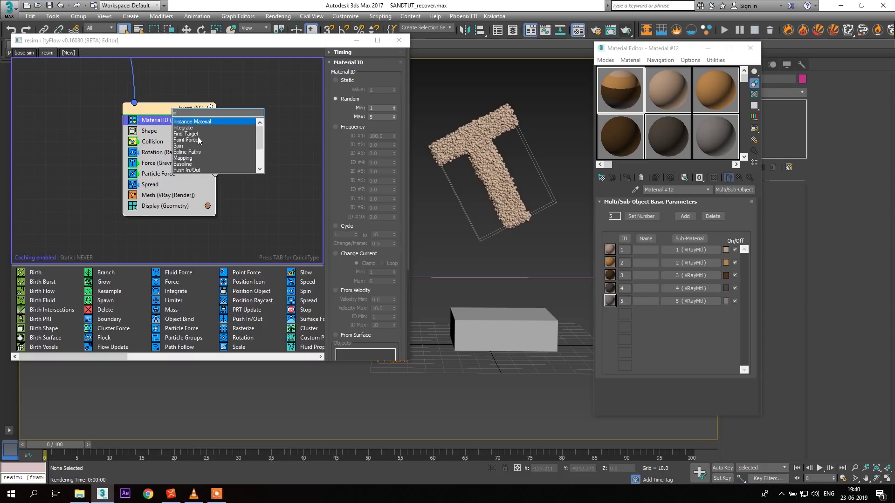
left_click(203, 121)
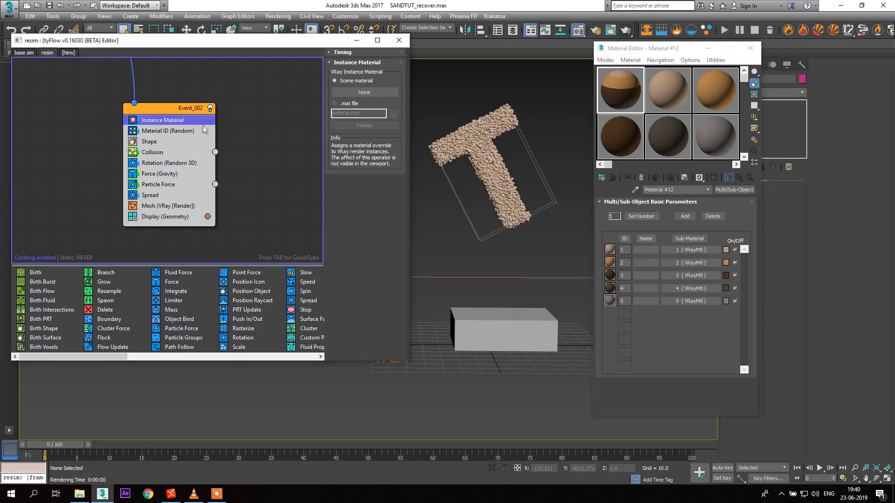
- Assign the Multi/Sub-Object material as the Instance Material operator's scene material and close the Material Editor
left_click_drag(610, 91, 370, 90)
left_click(189, 229)
middle_click_drag(536, 206, 516, 211)
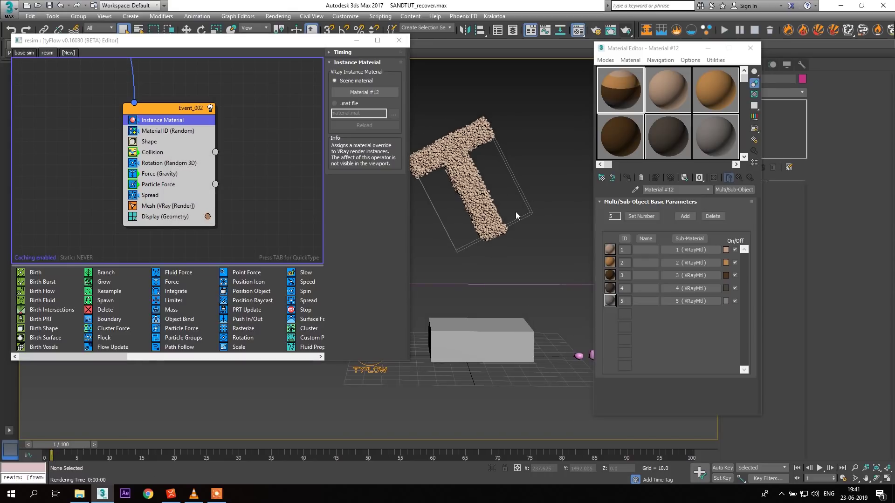
left_click(750, 48)
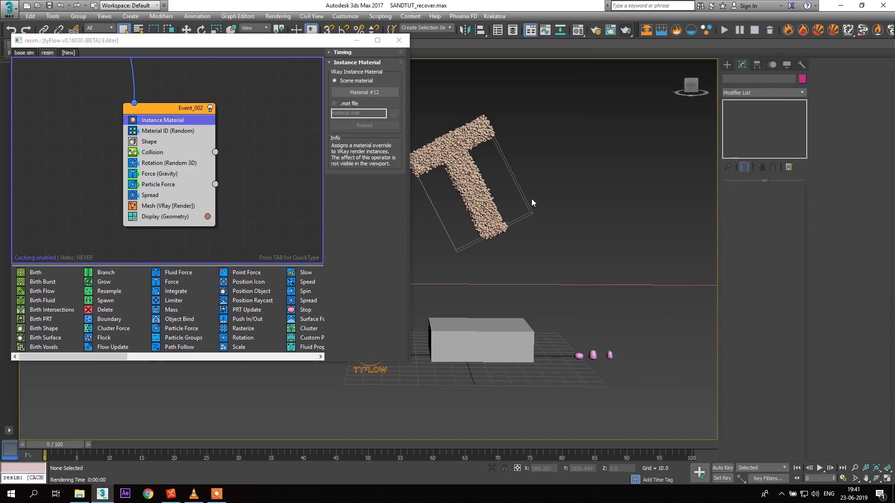
- Render the perspective view and examine the colour variation of the stones in the V-Ray frame buffer
middle_click_drag(534, 202, 559, 193)
left_click(627, 32)
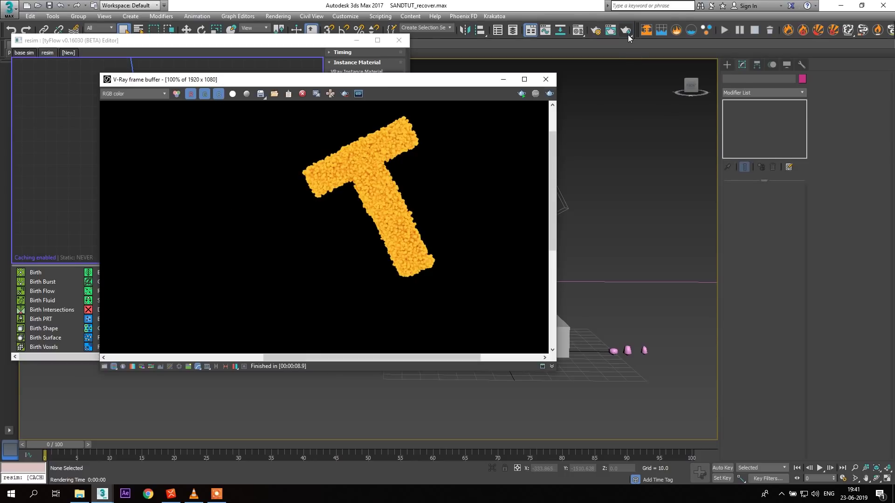
key("shift+q")
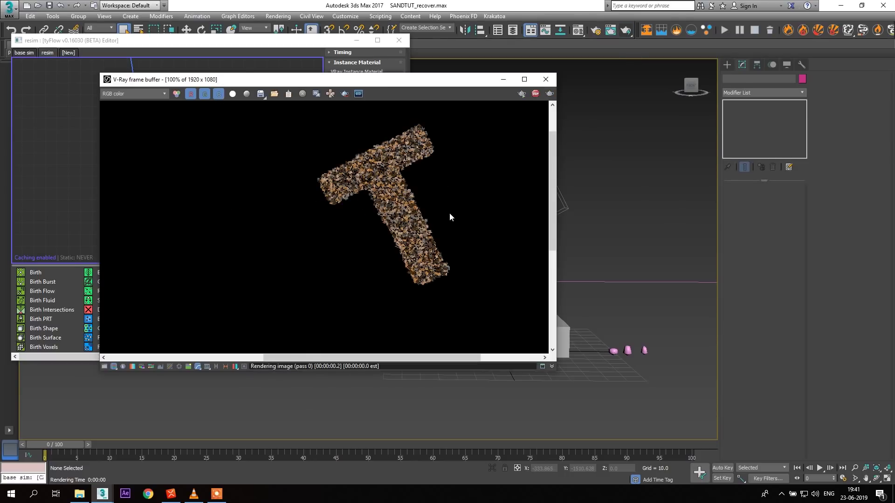
scroll(368, 189, "up", 4)
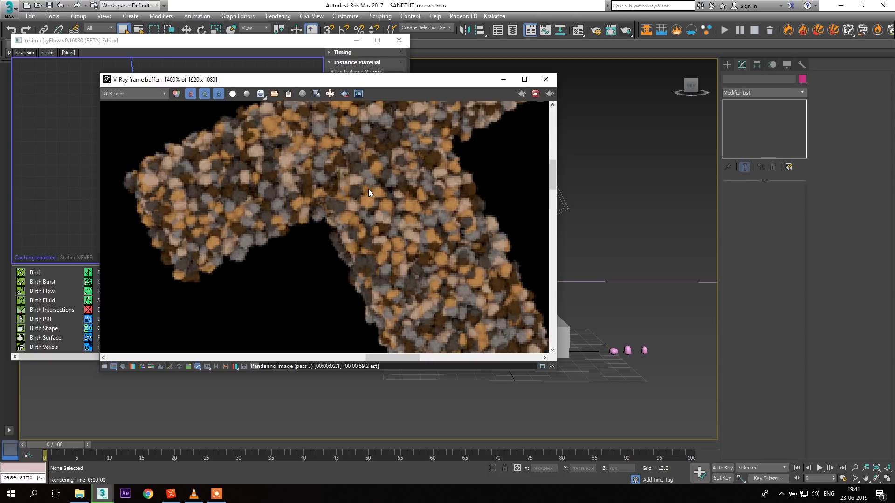
scroll(368, 190, "down", 4)
scroll(368, 189, "up", 1)
scroll(368, 189, "up", 1)
scroll(368, 189, "down", 2)
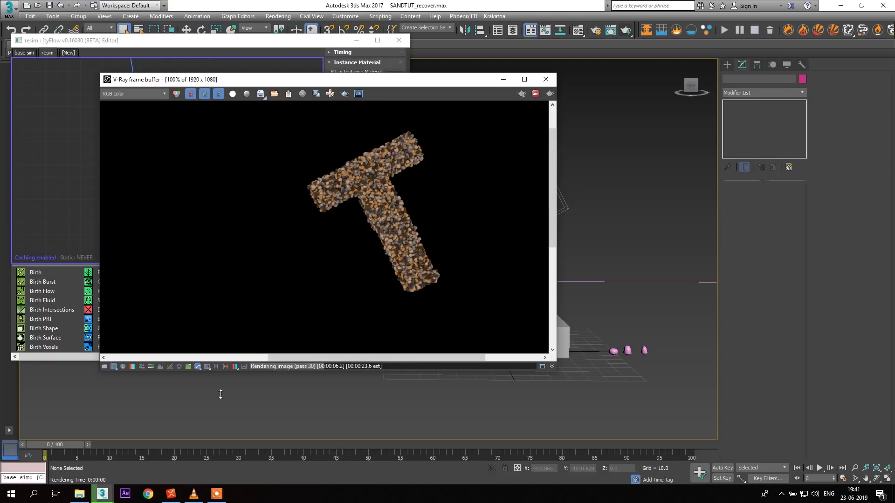
- Switch to VLC to compare the stone T render with the reference video sand 1.mov, then return to 3ds Max and close the frame buffer
left_click(194, 493)
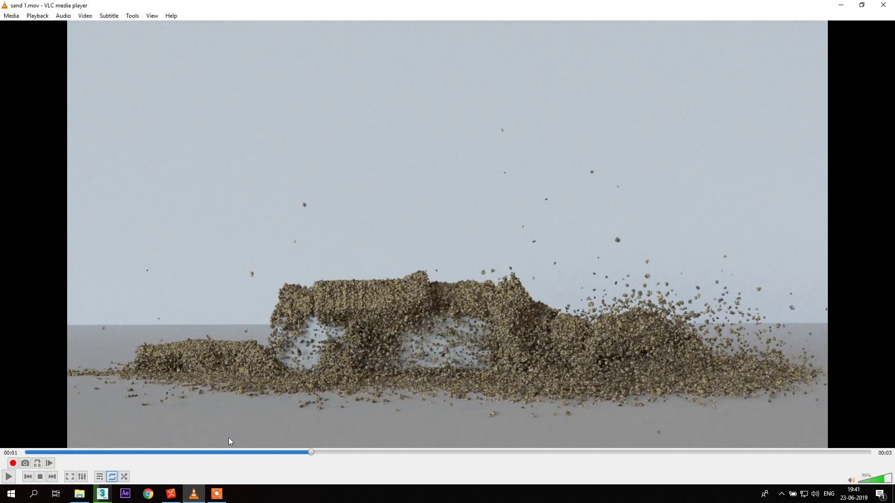
left_click(194, 494)
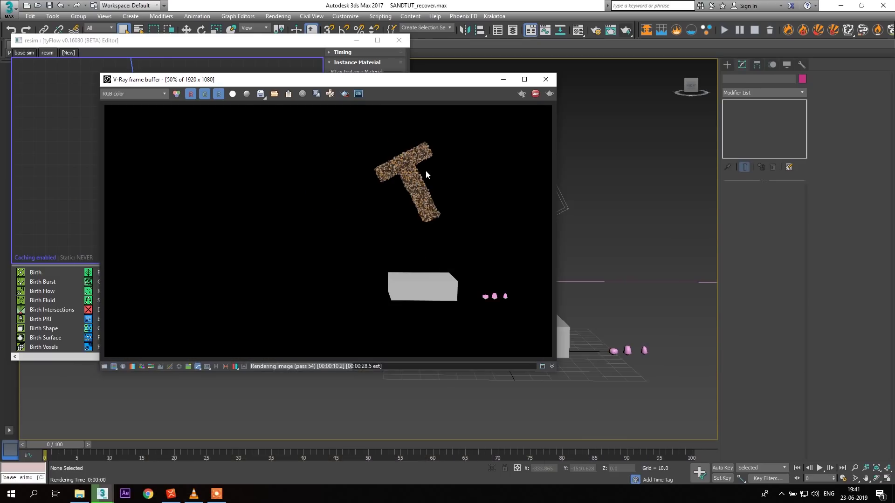
left_click(546, 80)
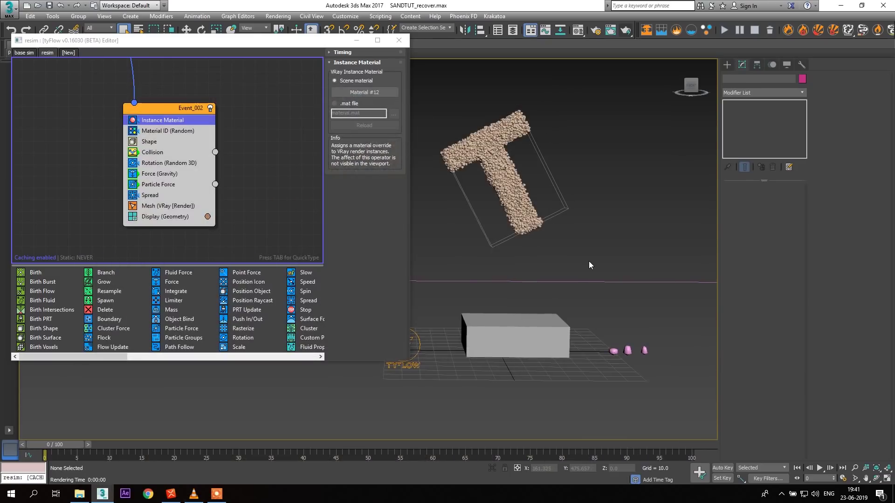
- Simulate to frame 34, render the perspective view of the stones scattered around the box, and close the frame buffer
scroll(589, 261, "down", 4)
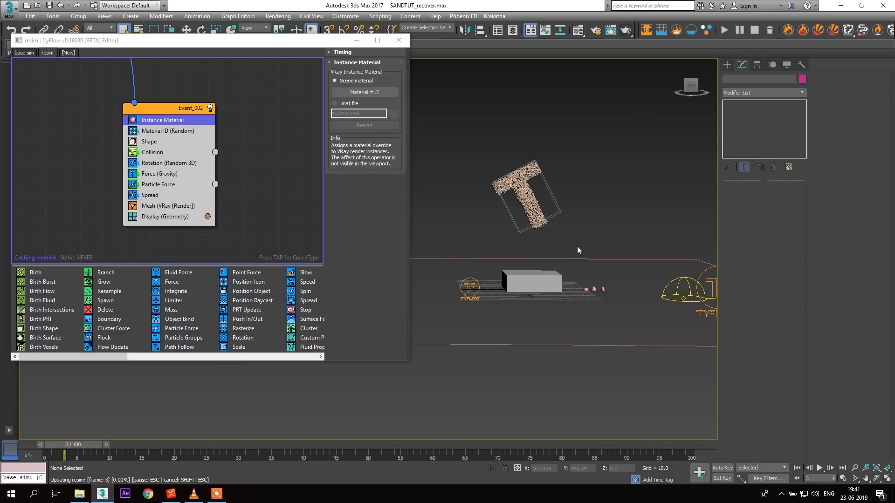
left_click(270, 450)
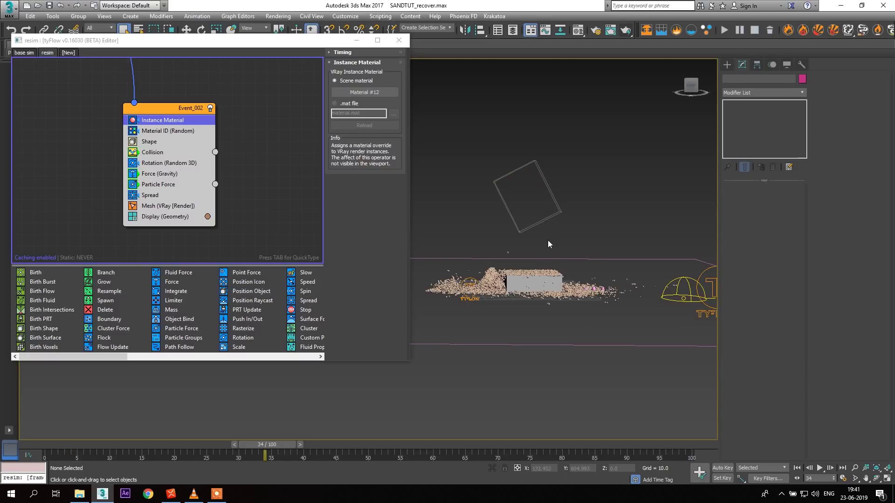
middle_click_drag(504, 293, 585, 287)
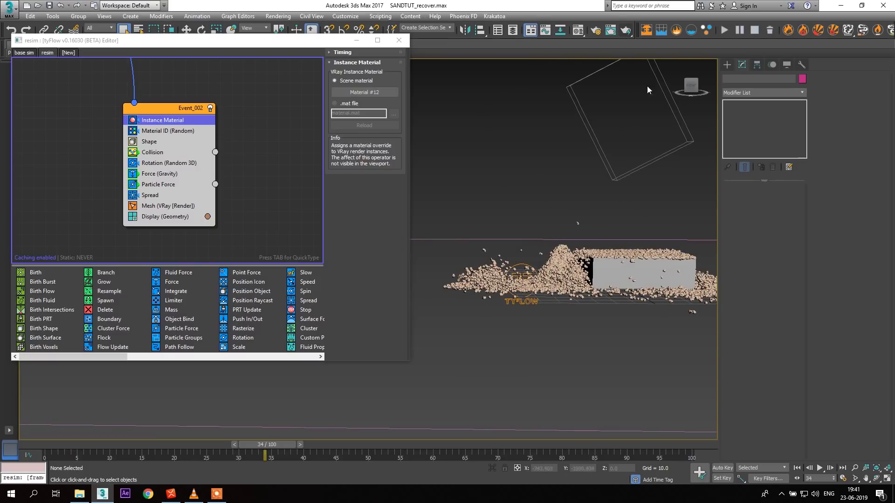
left_click(625, 32)
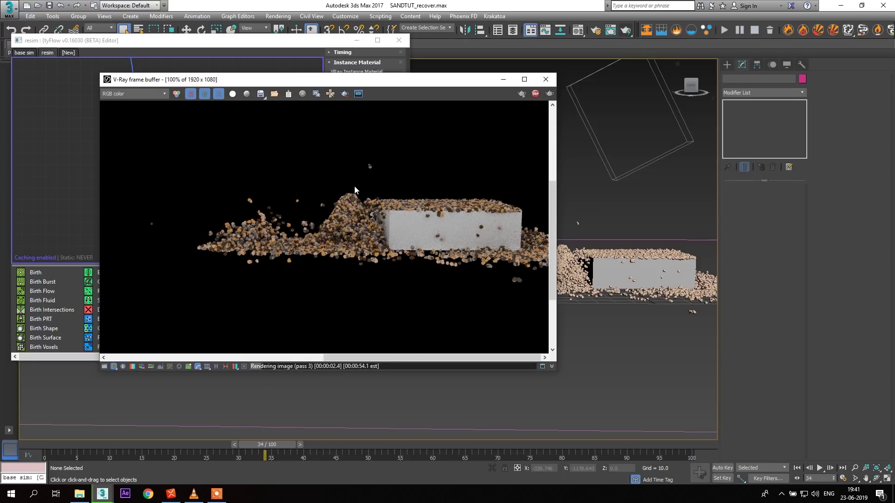
scroll(366, 207, "down", 1)
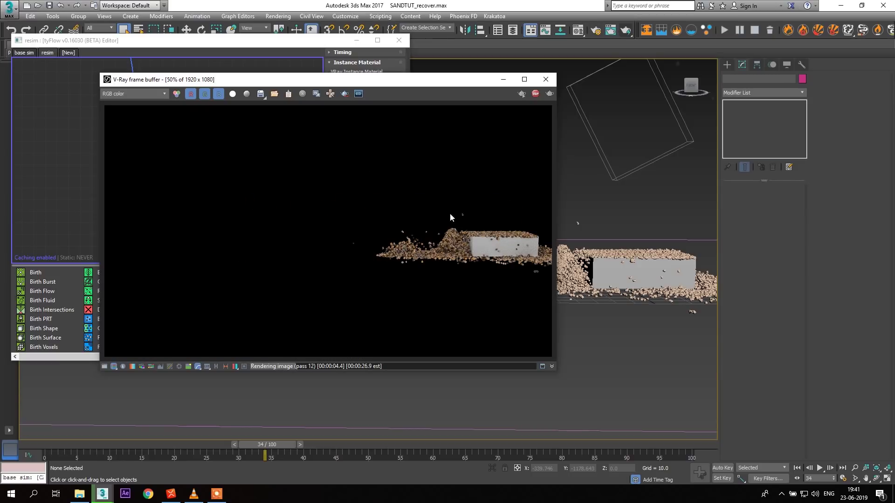
left_click(545, 79)
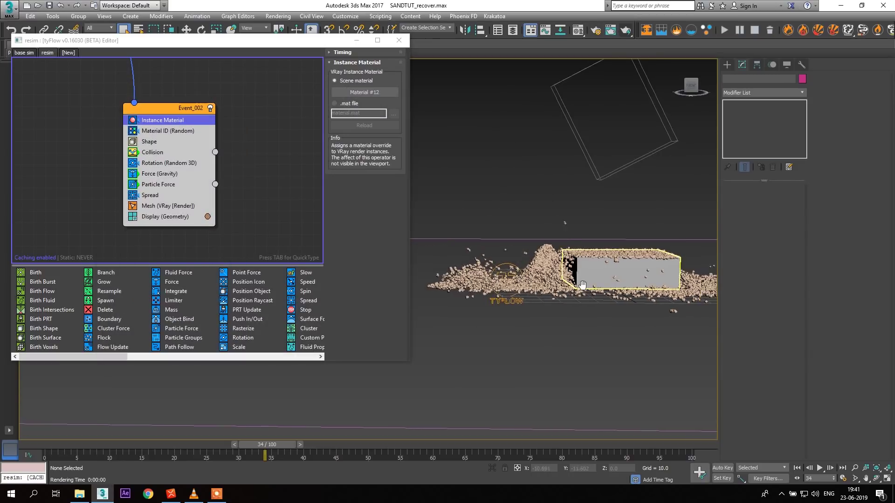
- Turn off Event_001 in the resim flow, return to frame 0, and enable the base sim's sprite Display operator
middle_click_drag(100, 132, 156, 234)
left_click(160, 103)
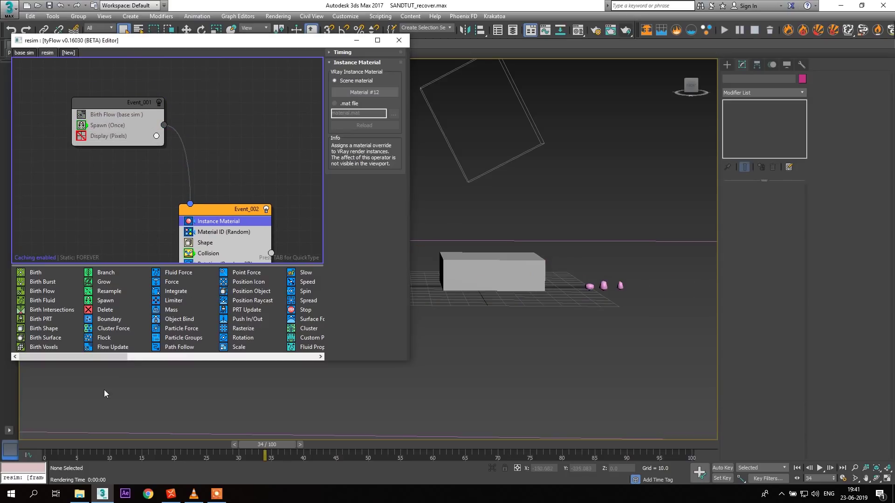
left_click(53, 450)
left_click(26, 52)
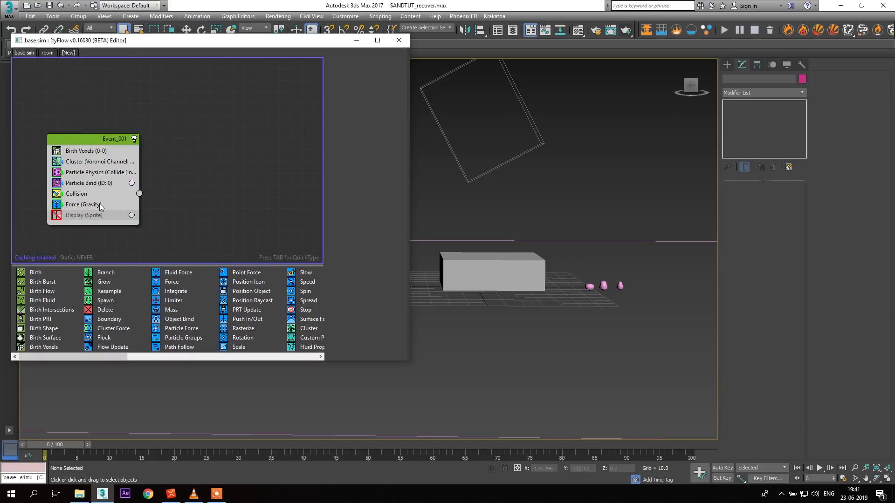
left_click(56, 216)
scroll(504, 221, "down", 4)
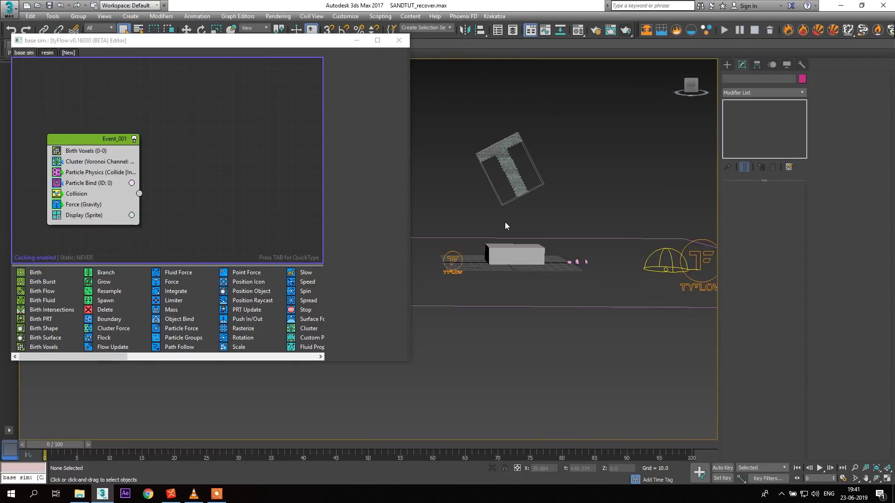
- Close the tyFlow editor, play the base simulation to check how the T breaks apart, and return to frame 0
left_click(398, 40)
middle_click_drag(615, 166, 479, 195)
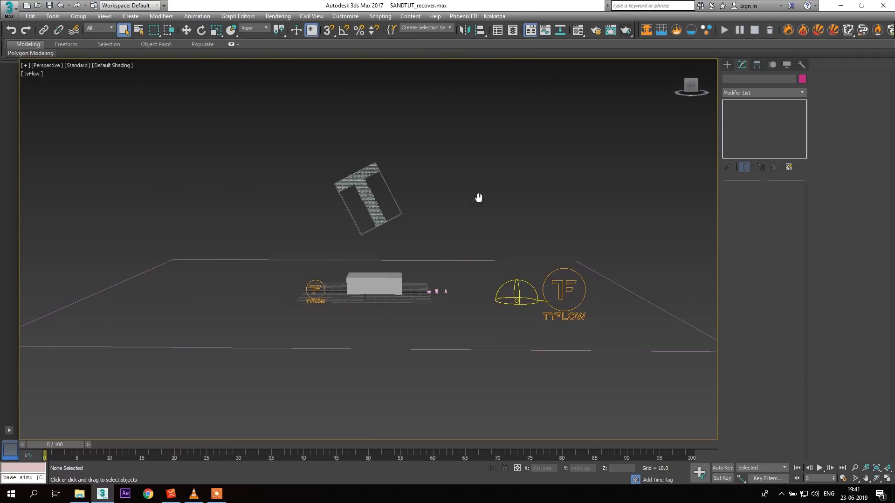
scroll(373, 220, "up", 5)
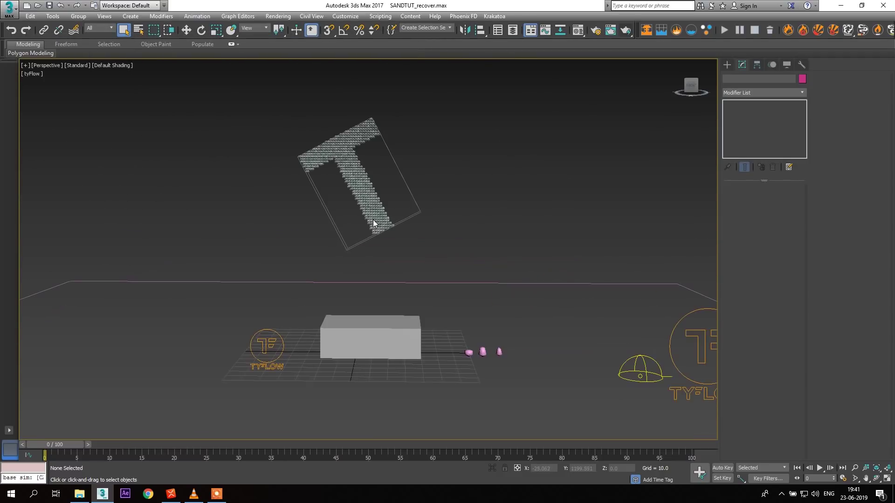
left_click(820, 468)
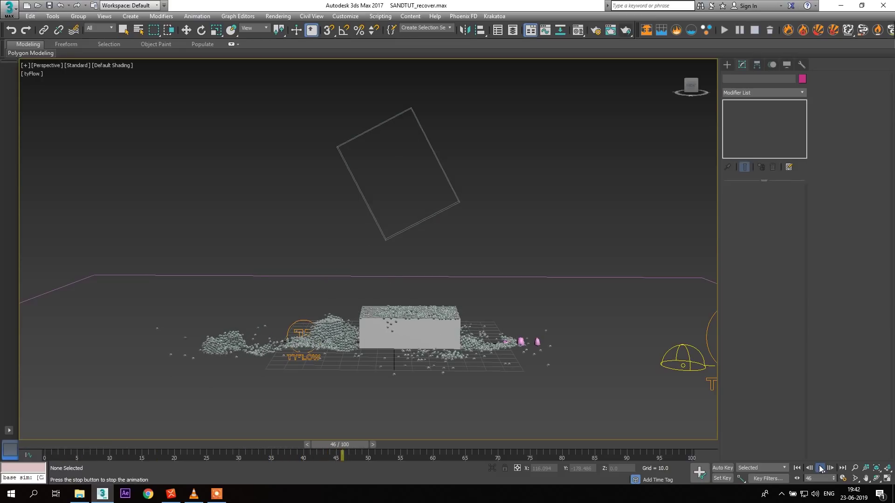
left_click(819, 467)
middle_click_drag(468, 339, 508, 318)
mouse_move(47, 446)
left_mouse_down()
mouse_move(322, 452)
mouse_move(58, 457)
mouse_move(262, 452)
mouse_move(32, 444)
left_mouse_up()
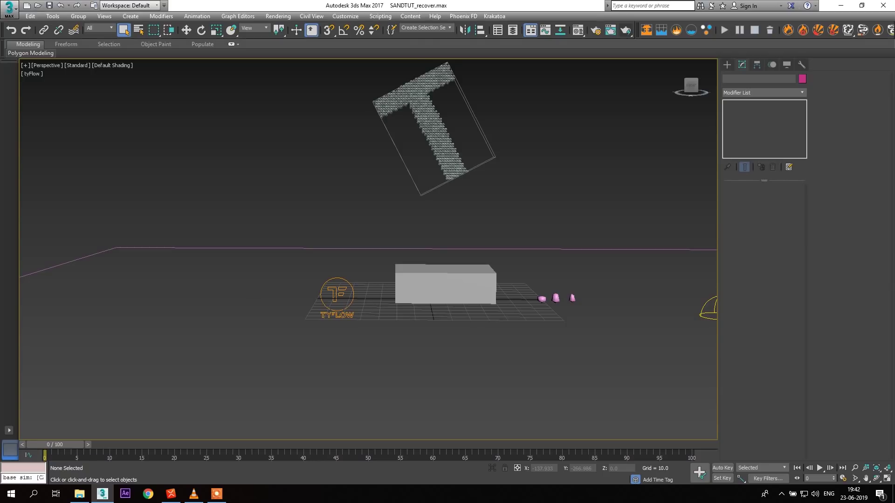
- Set the break Stretch % of the base sim's Particle Bind operator to 8.0 and close the tyFlow editor
key("6")
left_click_drag(293, 71, 356, 76)
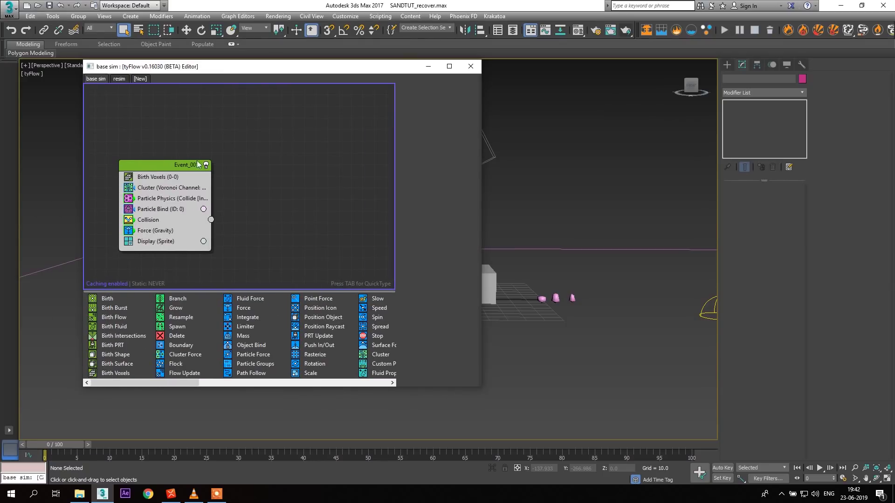
left_click(161, 210)
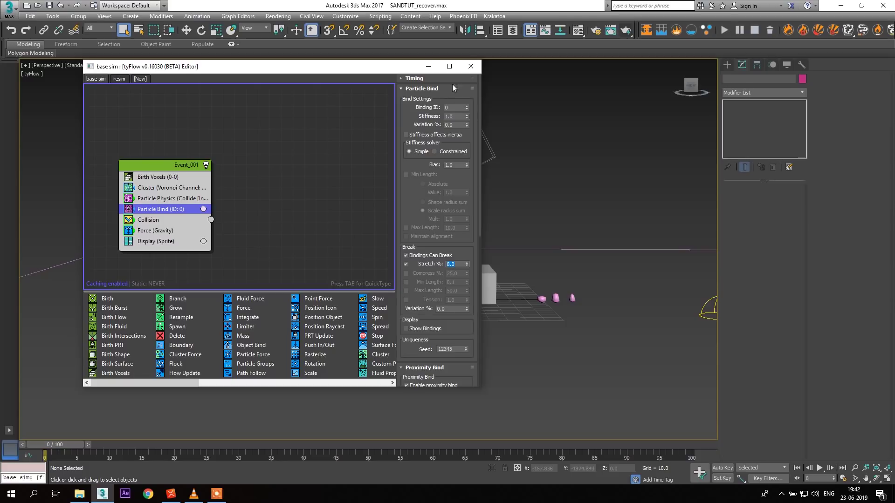
key("6")
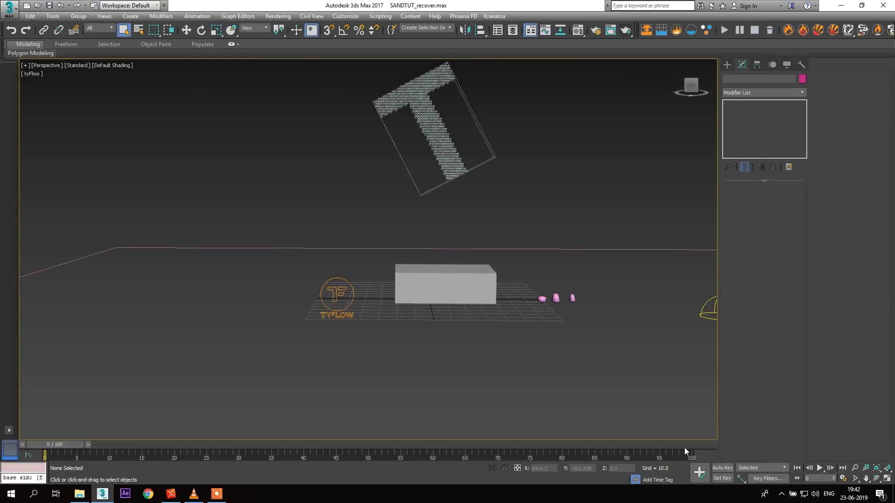
- Play the base simulation with the new binding stretch limit, inspect the collapse over the box, and rewind to frame 0
left_click(819, 467)
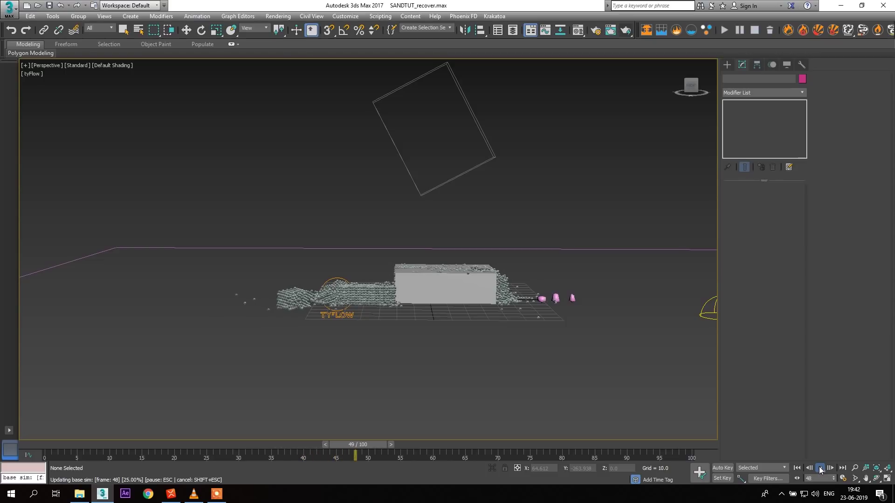
left_click(819, 467)
middle_click_drag(625, 330, 640, 314)
left_click_drag(50, 444, 8, 436)
- Disable the base sim's sprite Display operator, turn the resim flow's Event_001 back on, and minimize the tyFlow editor
double_click(23, 478)
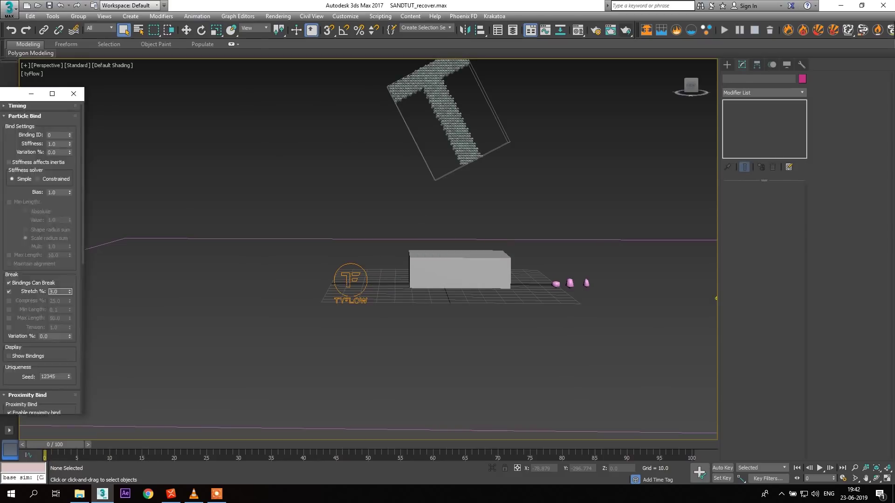
left_click(193, 257)
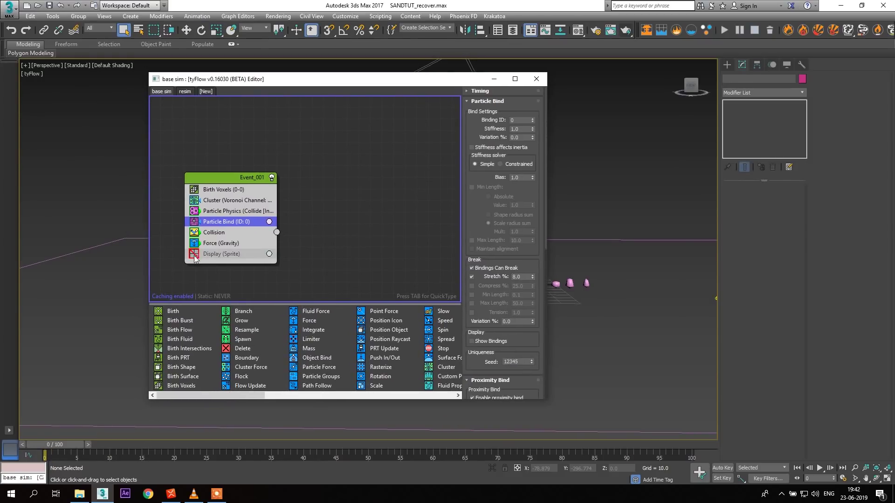
left_click(185, 91)
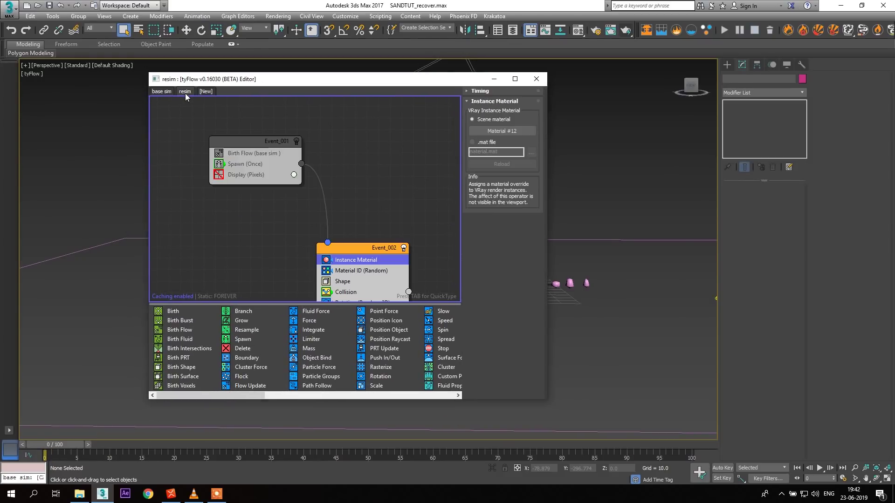
left_click(297, 142)
left_click(494, 79)
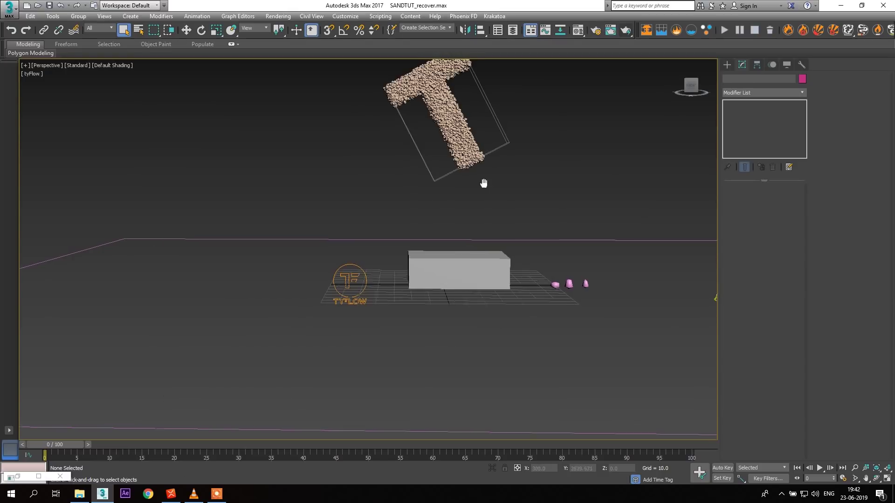
- Play the resimulation to frame 50, render the perspective view, examine the piled stones in the frame buffer, and stop the render
left_click(823, 465)
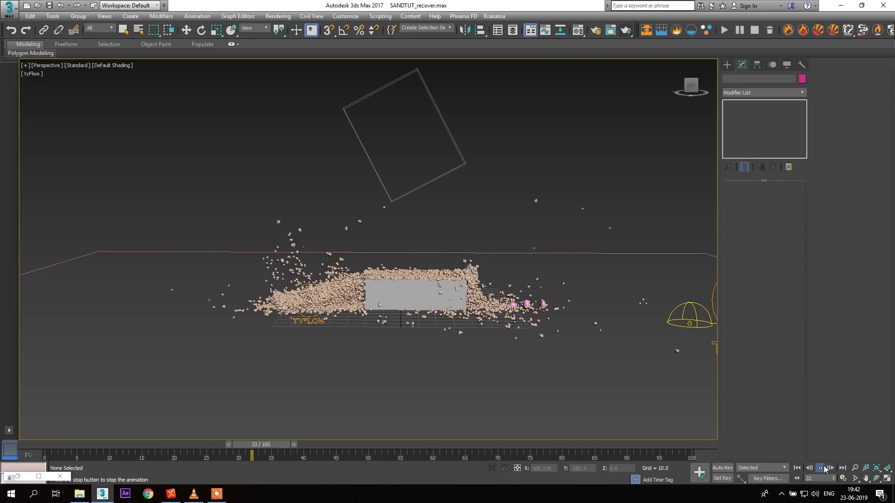
left_click(821, 468)
left_click(613, 29)
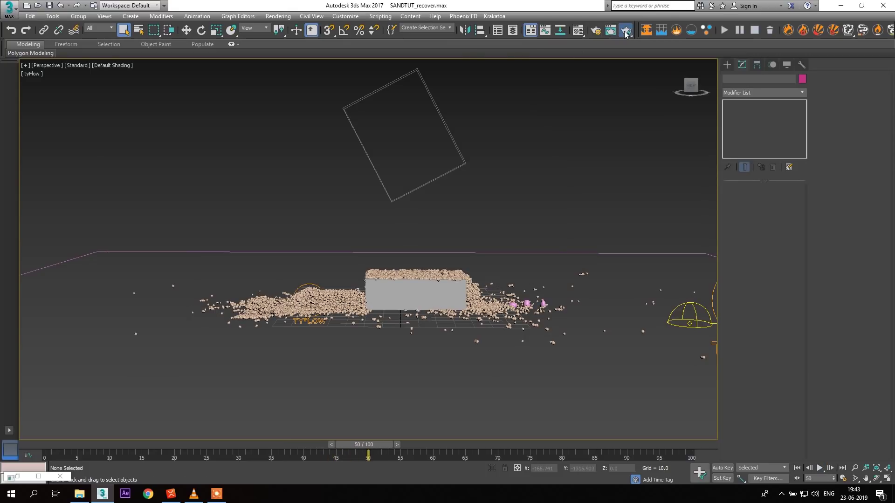
key("shift+q")
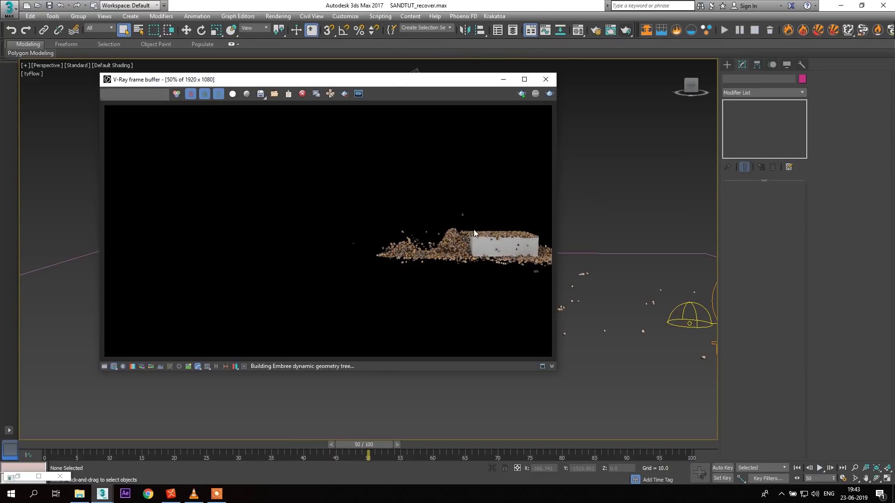
scroll(302, 266, "up", 2)
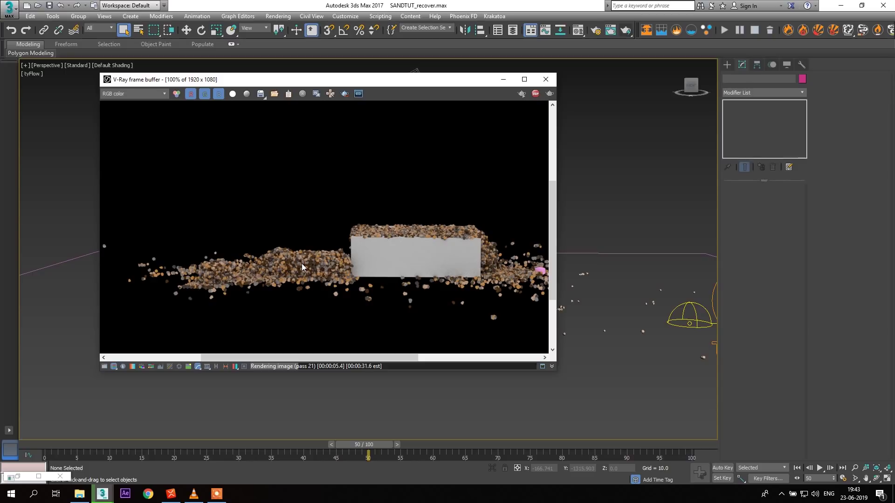
scroll(301, 266, "down", 2)
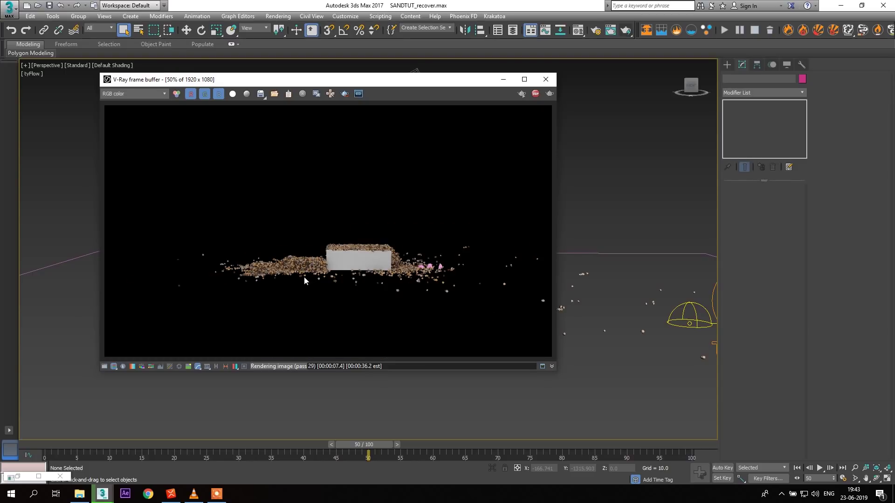
scroll(306, 275, "up", 2)
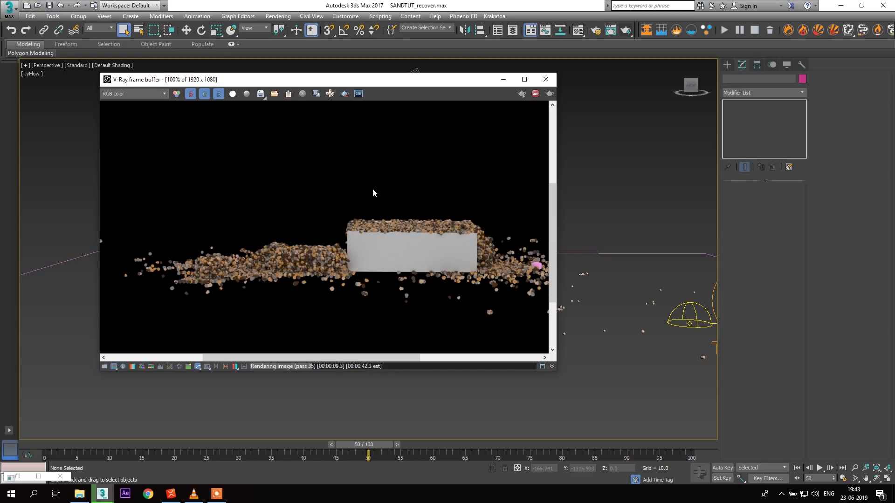
left_click(535, 93)
left_click(545, 79)
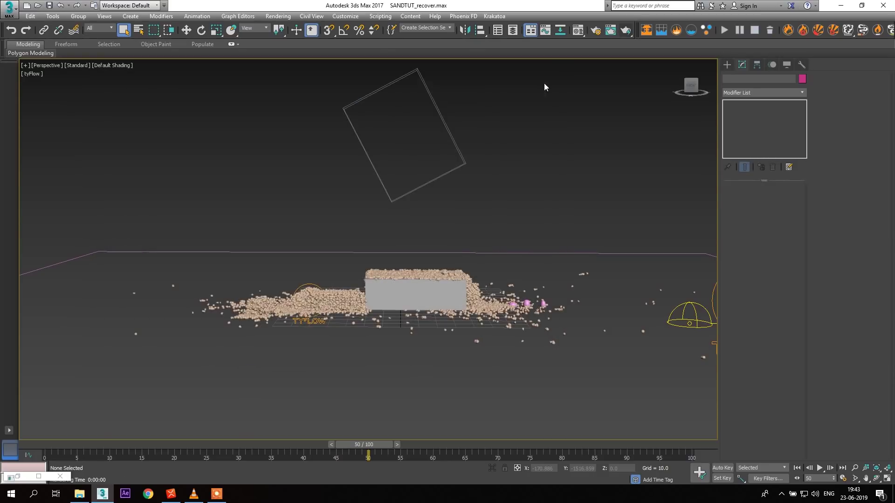
- Draw an L-shaped line in the Left view, with a tall vertical segment and a long base along ground level, and return to Perspective
scroll(485, 193, "down", 5)
middle_click_drag(479, 214, 536, 253, "alt")
key("l")
left_click(727, 65)
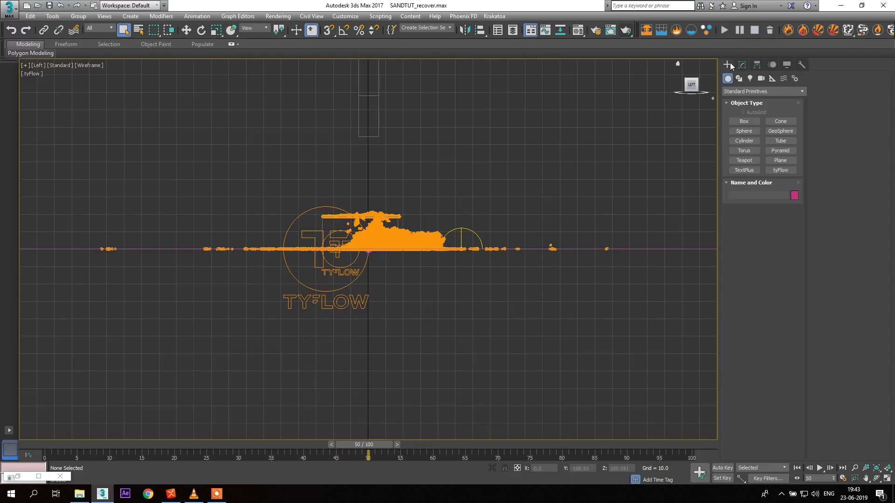
left_click(739, 79)
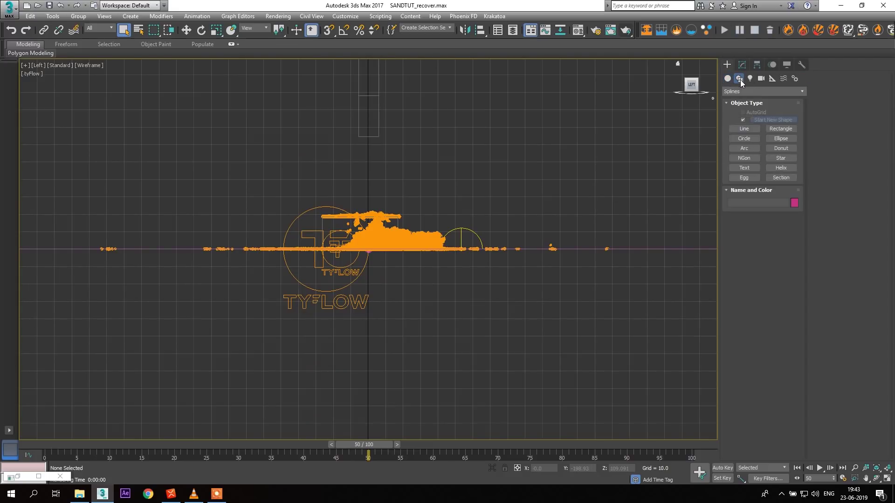
left_click(744, 128)
scroll(393, 180, "down", 5)
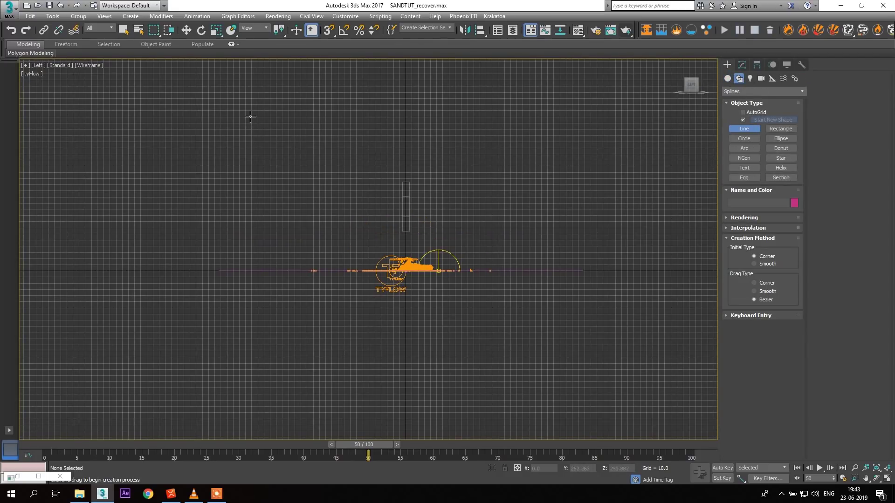
left_click(250, 117)
left_click(250, 272)
left_click(604, 277)
right_click(617, 241)
key("p")
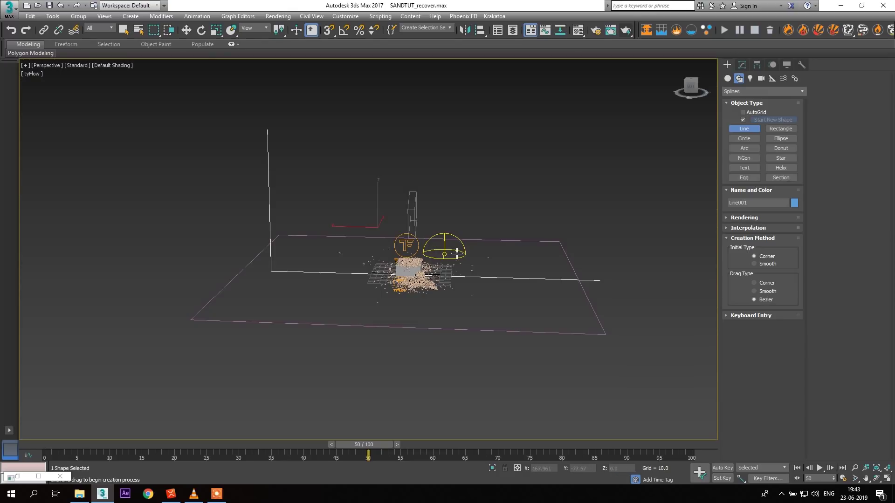
- Add an Extrude modifier to the L-shaped line and a Shell modifier on top of it
middle_click_drag(462, 254, 432, 251, "alt")
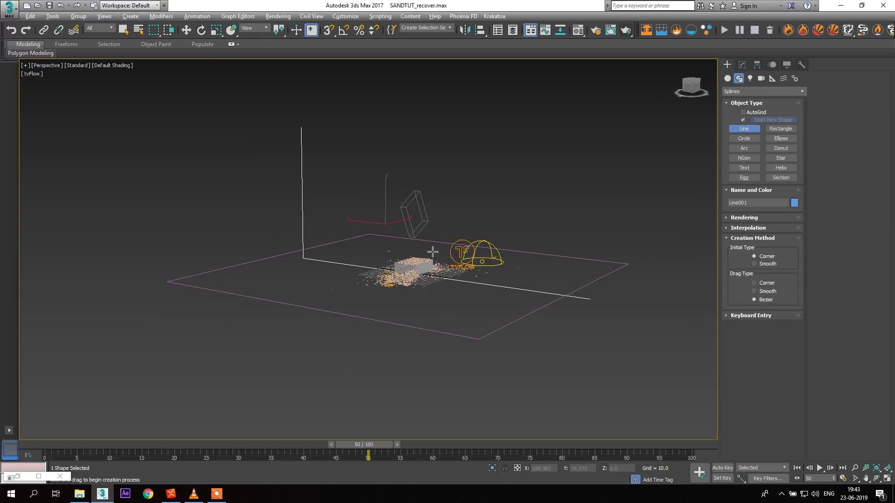
left_click(187, 30)
middle_click_drag(393, 136, 410, 138, "alt")
left_click(742, 65)
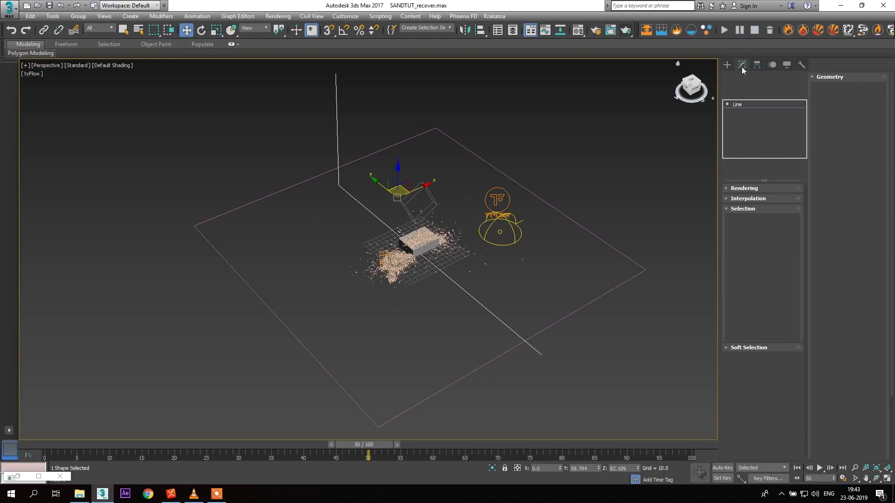
left_click(753, 91)
type("ex")
left_click(748, 103)
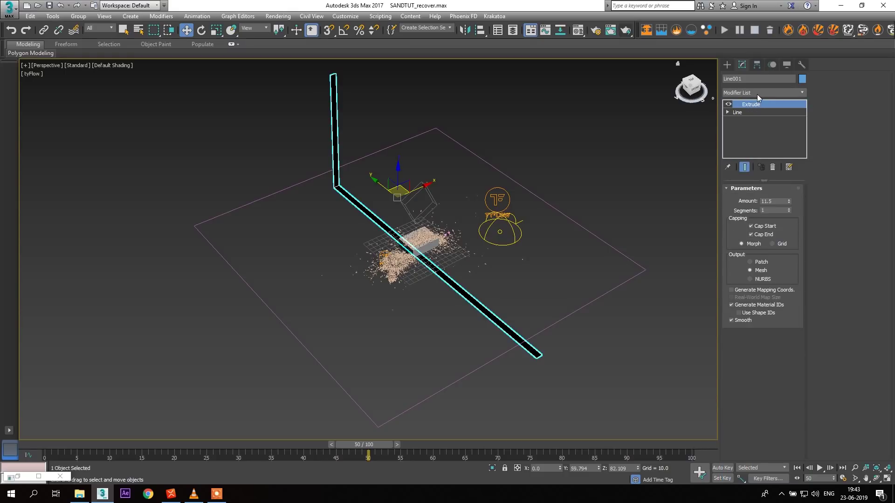
left_click(757, 93)
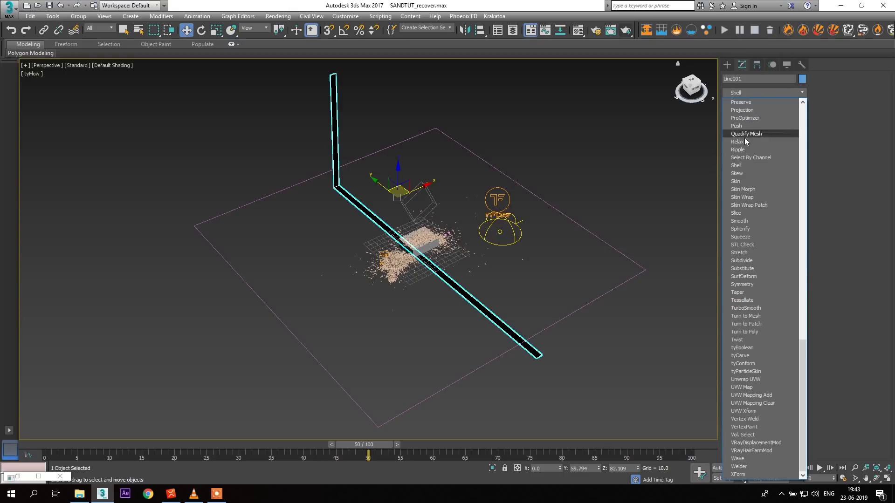
left_click(741, 166)
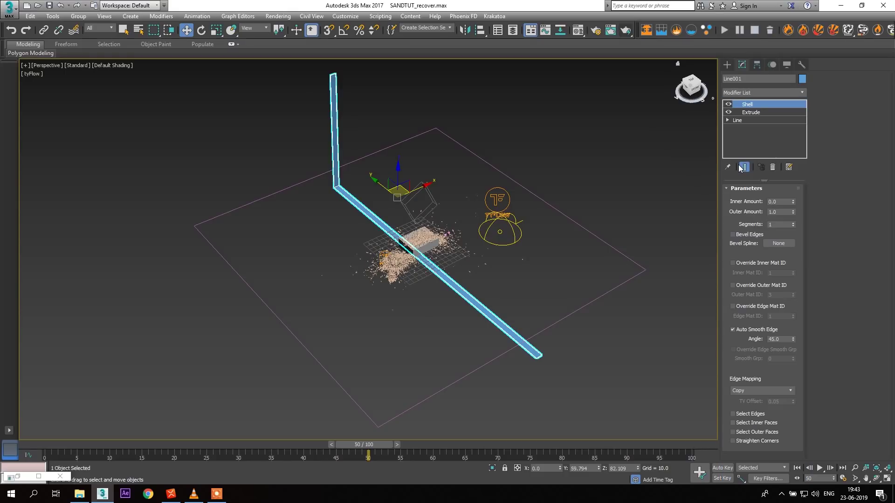
- Set the Extrude amount to 451.5 and move the backdrop along X to about 225.5 so it spans the scene behind the box
left_click(751, 112)
left_click_drag(788, 202, 793, 268)
left_click_drag(423, 188, 514, 145)
- Assign an unused light grey material to the extruded backdrop and close the Material Editor
left_click(578, 30)
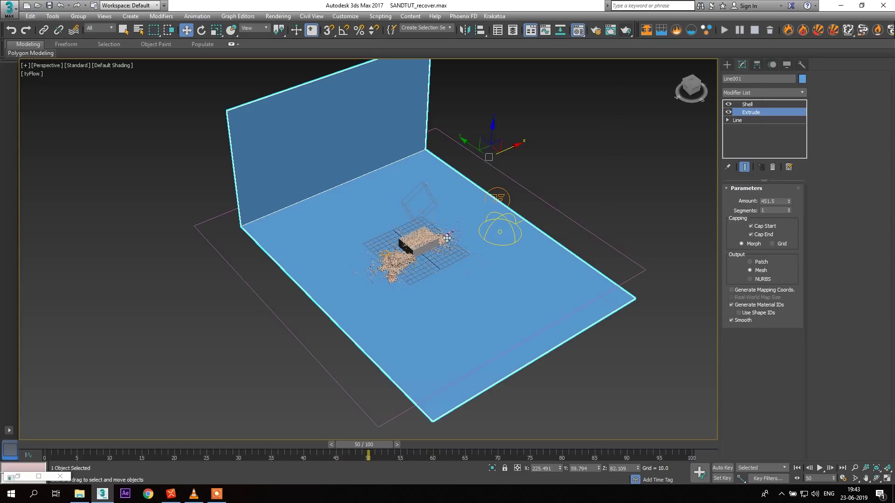
left_click_drag(743, 79, 741, 113)
left_click_drag(640, 143, 372, 151)
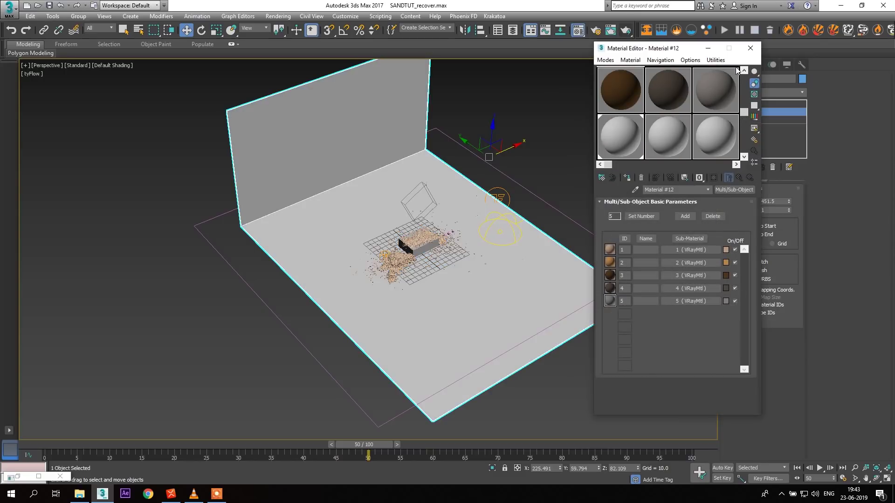
left_click(750, 49)
- Frame the stone pile from the front, render the perspective view with the backdrop, and close the frame buffer
middle_click_drag(512, 247, 473, 211, "alt")
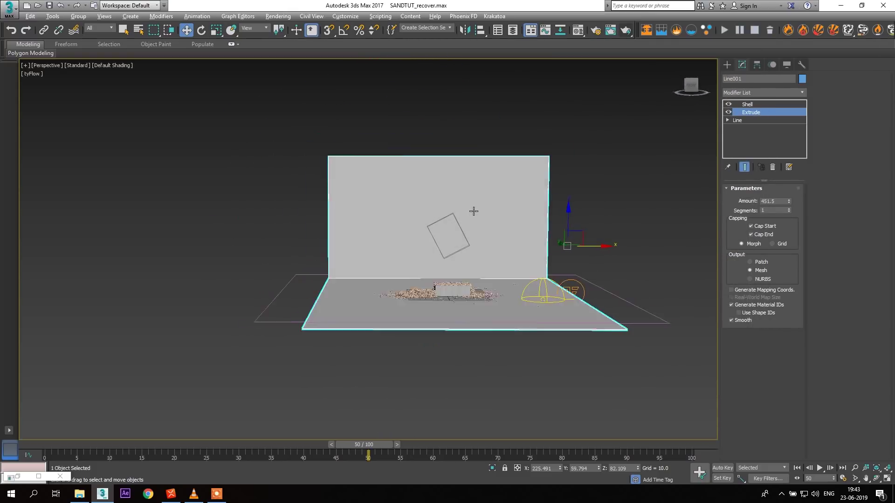
scroll(473, 211, "up", 10)
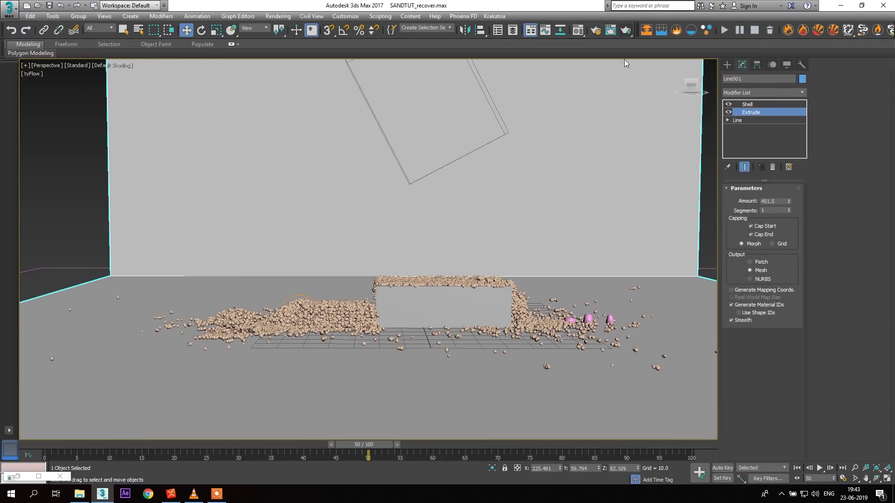
left_click(626, 30)
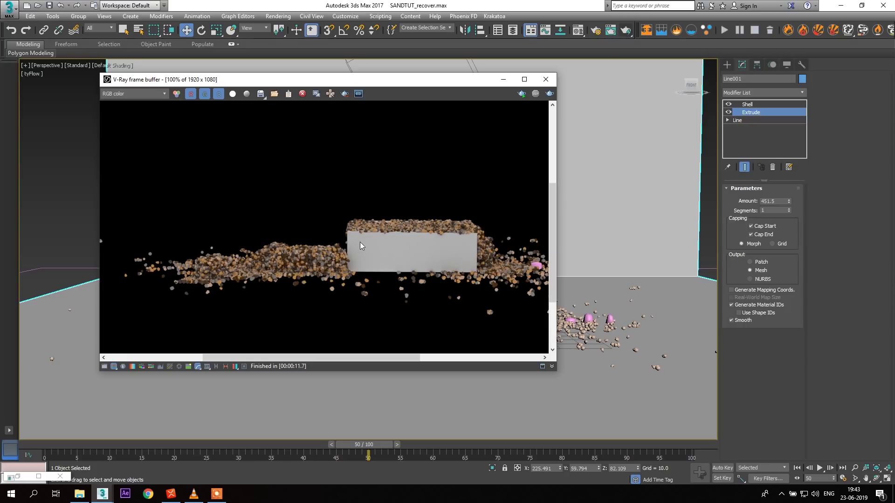
key("shift+q")
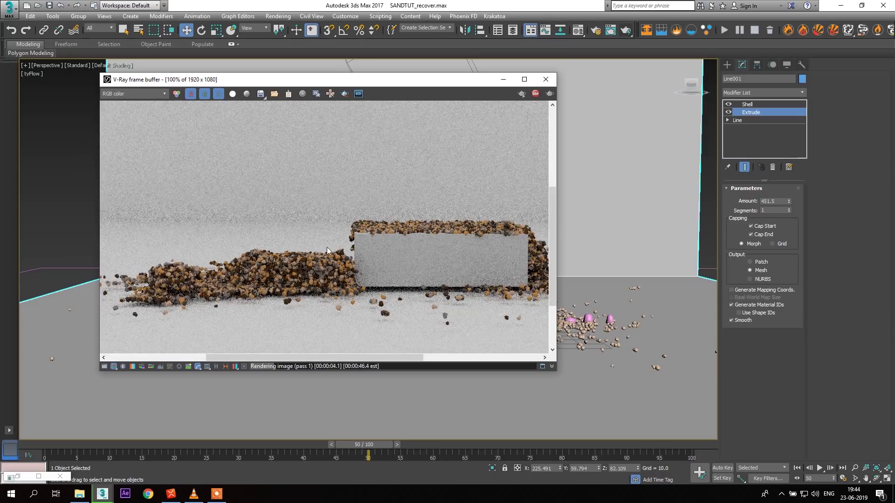
left_click(546, 79)
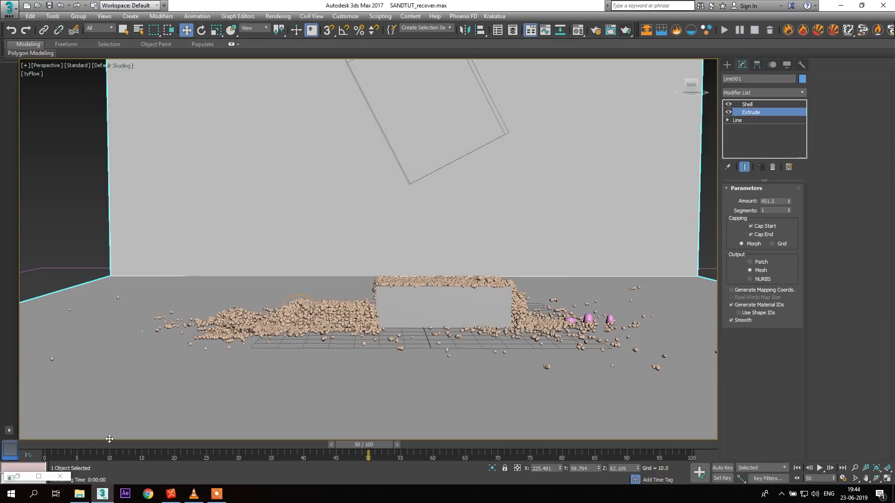
- Rewind to frame 0 and switch the resim Shape operator from the Group001 reference to the built-in 3D Stones mesh
left_click(50, 443)
left_click(18, 476)
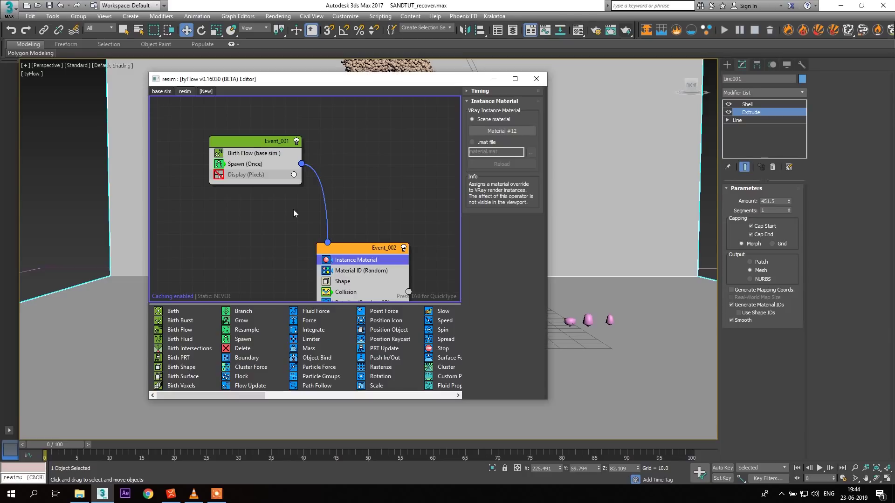
left_click_drag(319, 82, 231, 54)
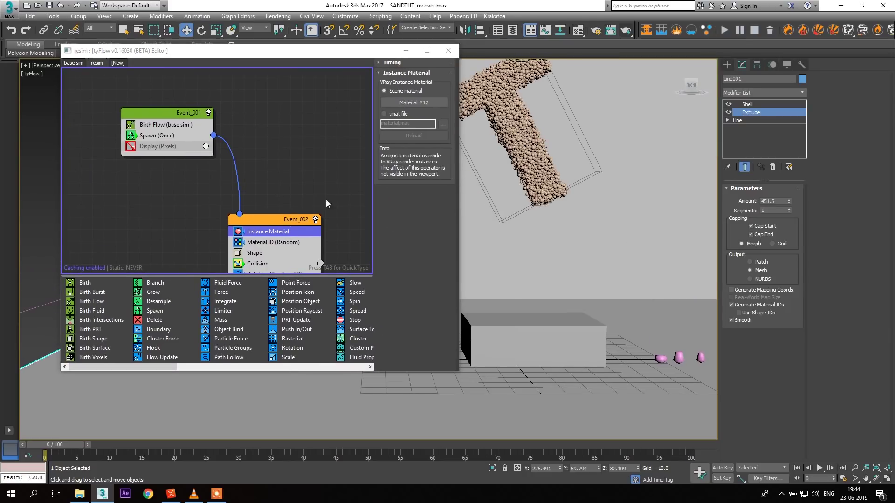
middle_click_drag(325, 199, 246, 150)
left_click(227, 162)
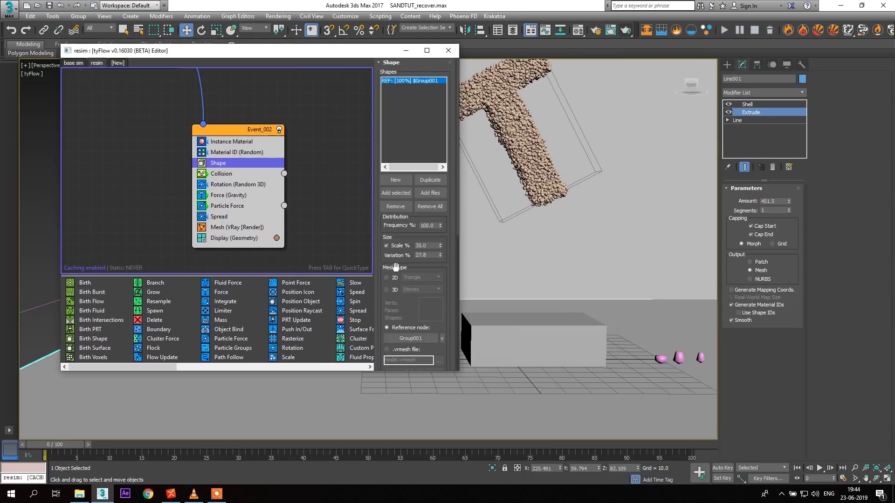
left_click(393, 290)
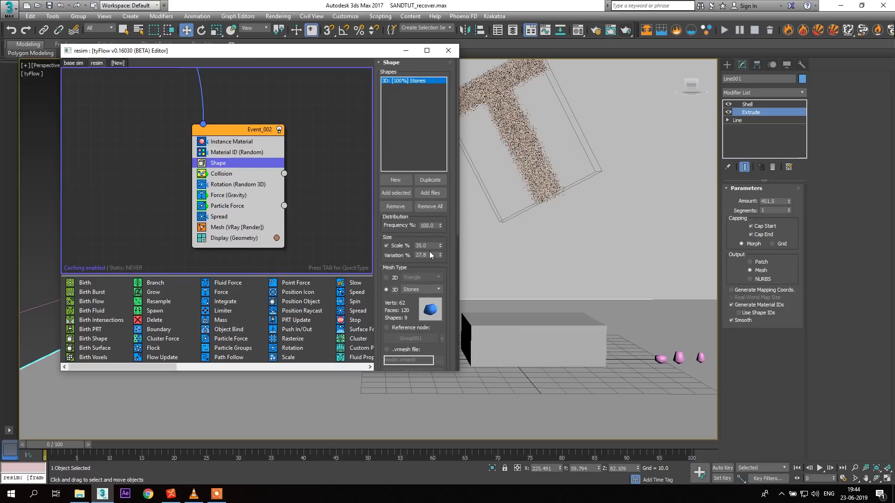
- Enlarge the stones by raising the Shape operator's scale to about 179%
type("1")
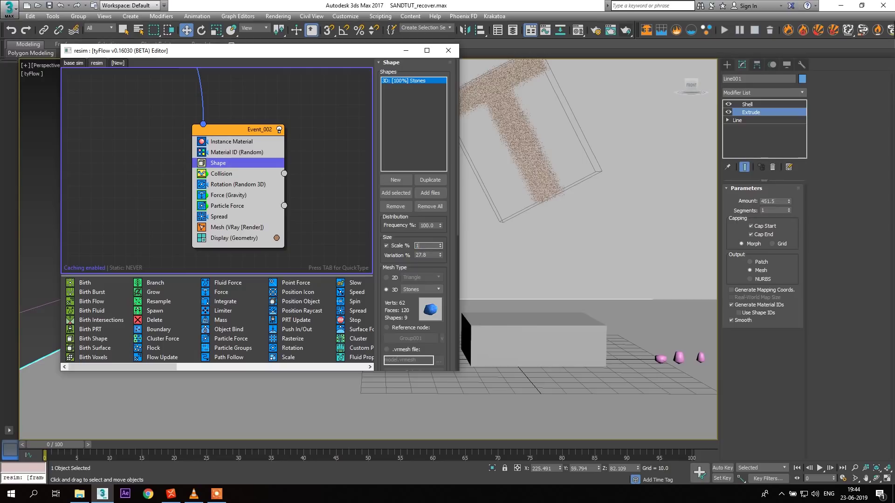
type("35")
key("Return")
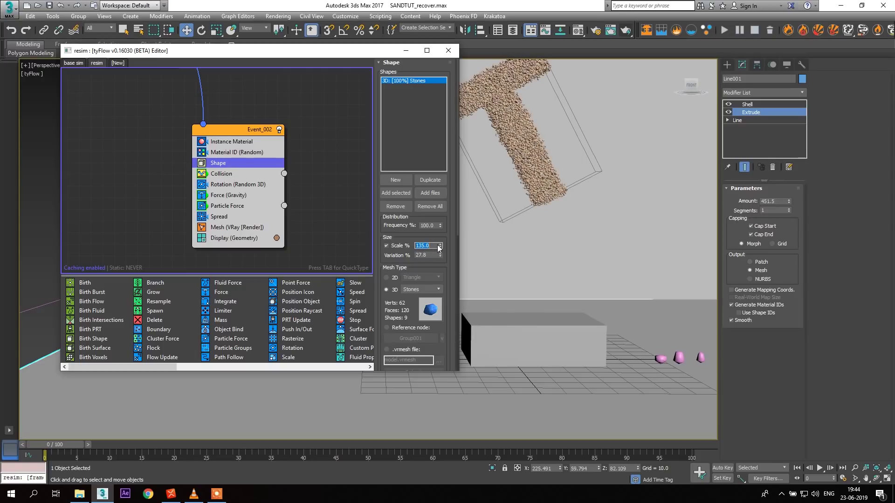
left_click_drag(440, 222, 437, 40)
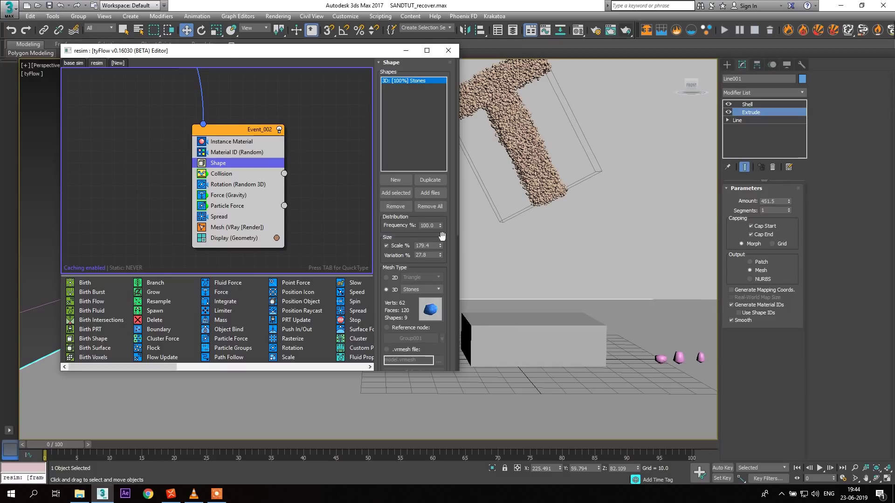
left_click_drag(442, 222, 441, 178)
- Set the Spawn operator's offspring to 20 in the resim flow's Event_001 and minimize the tyFlow editor
middle_click_drag(511, 135, 557, 210)
scroll(553, 245, "up", 5)
scroll(554, 244, "down", 5)
middle_click_drag(246, 137, 263, 218)
left_click(134, 127)
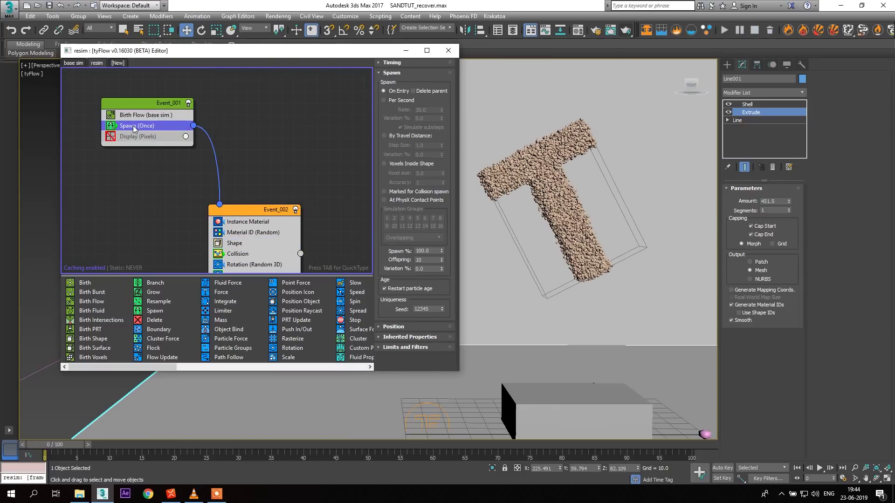
left_click_drag(428, 261, 413, 264)
type("20")
key("Return")
left_click(406, 52)
- Play the resimulation to frame 44, inspect the denser stone pile over the box, and rewind to frame 0
middle_click_drag(496, 297, 429, 260)
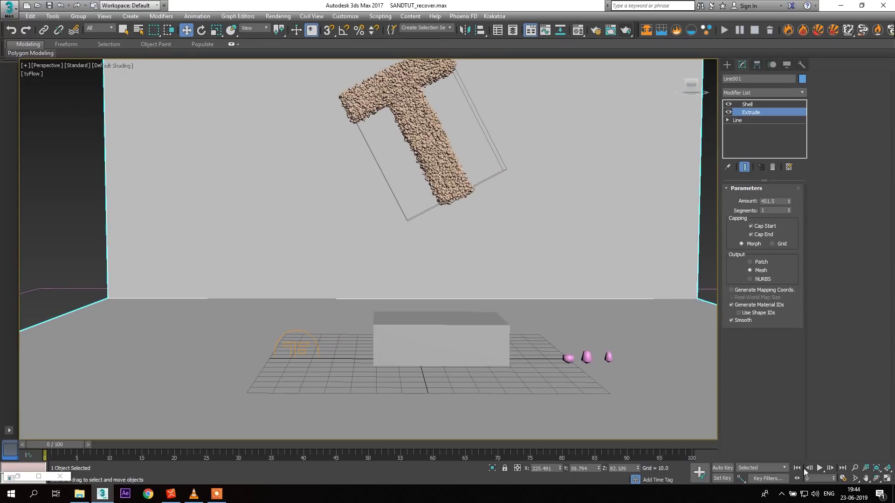
left_click(820, 468)
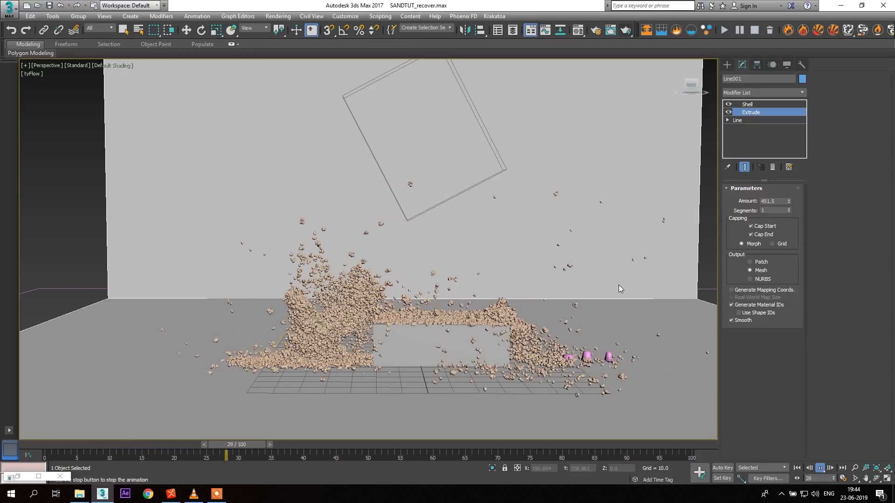
left_click(819, 468)
key("w")
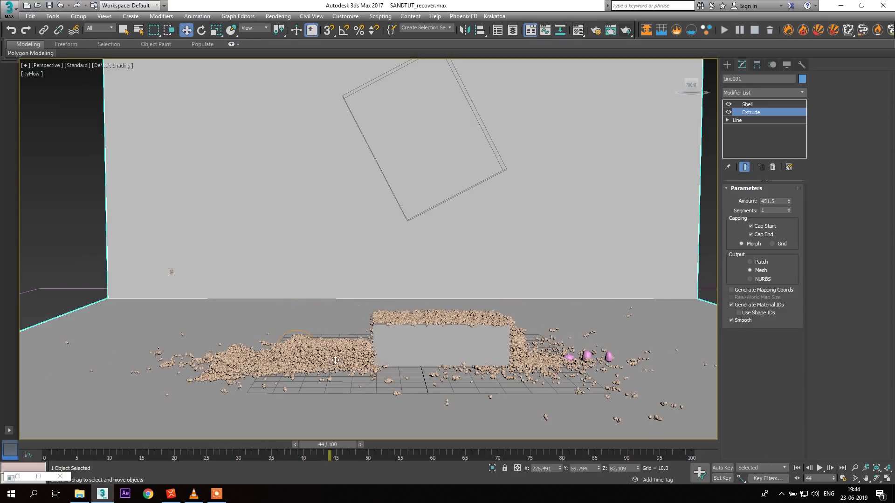
left_click_drag(74, 446, 41, 446)
- Turn off the resim flow's Event_001, re-enable the base sim's sprite Display operator, and close the tyFlow editor
left_click(18, 476)
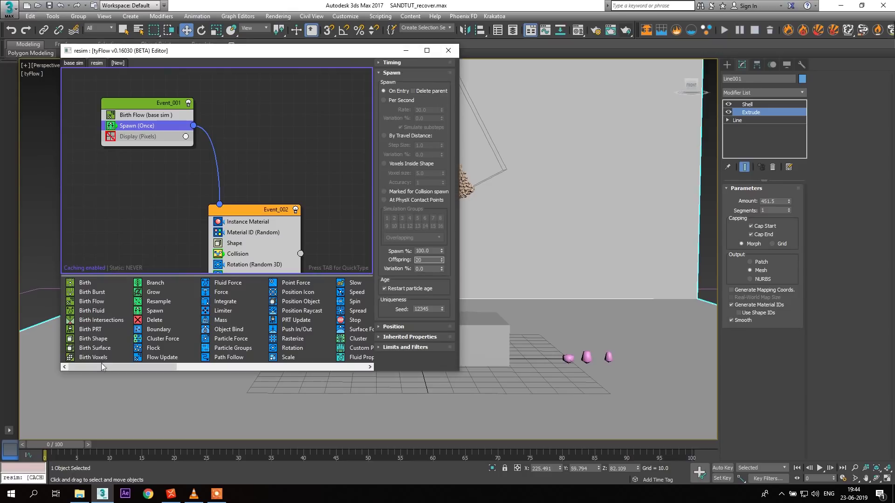
left_click(187, 103)
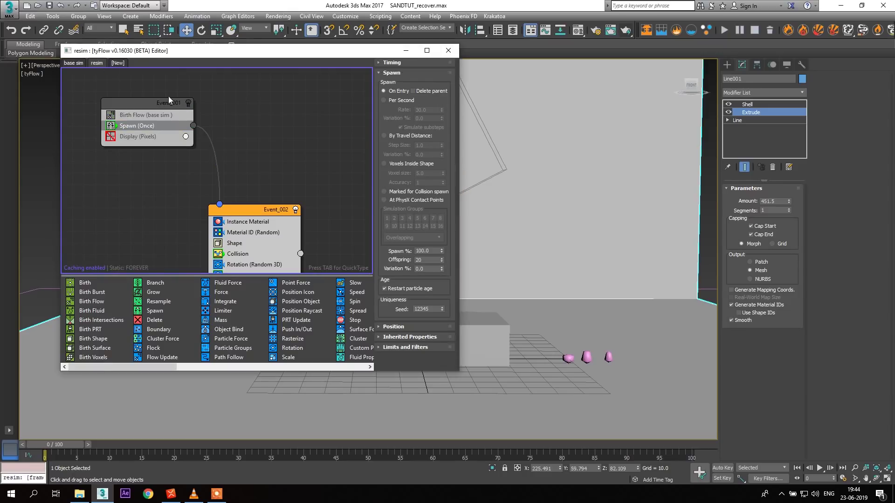
left_click(73, 63)
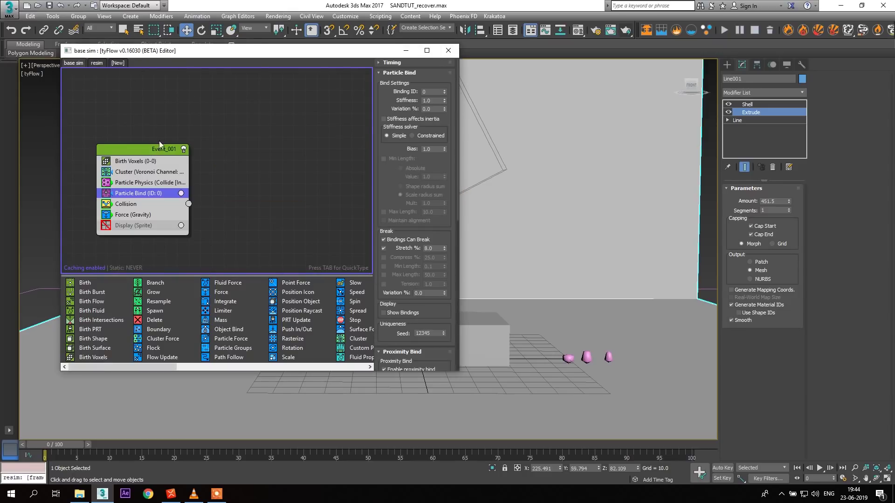
left_click(448, 51)
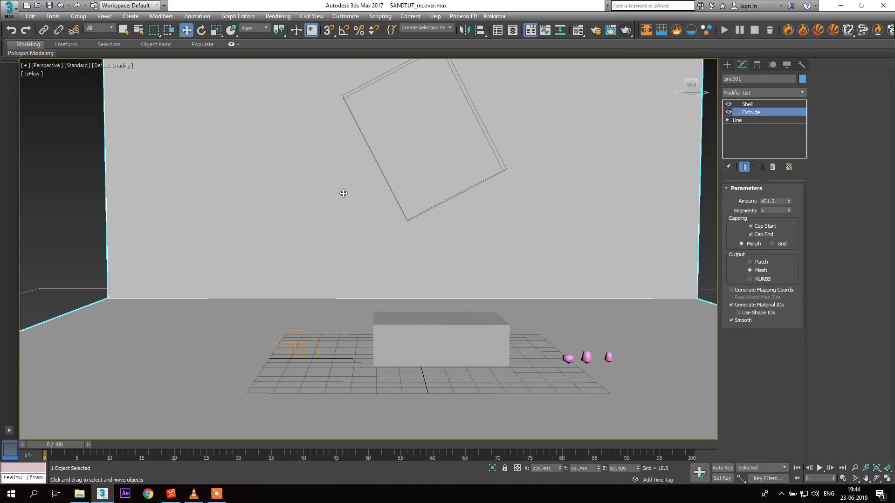
- Change the falling letter's text from T to TEXT
left_click(409, 215)
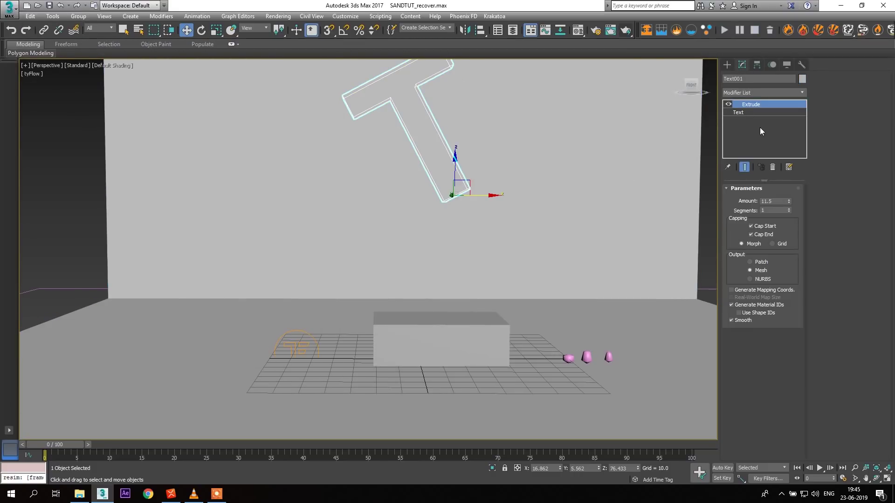
left_click(746, 113)
left_click(746, 282)
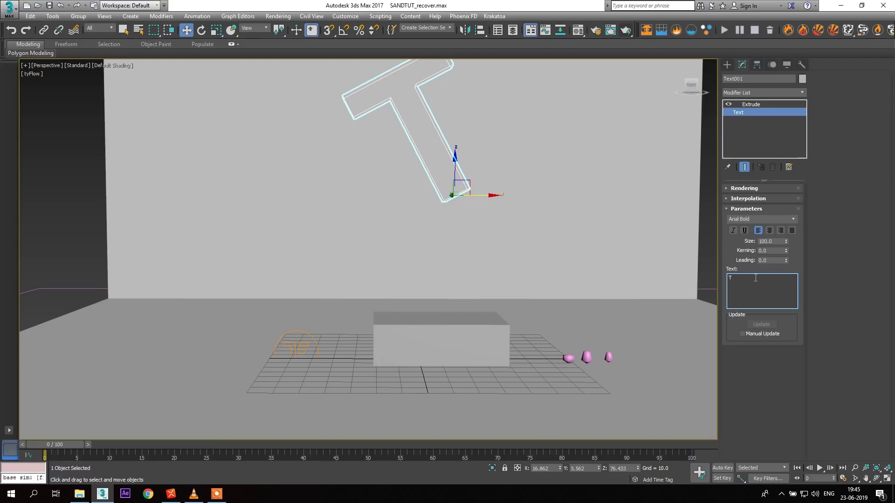
type("EXT")
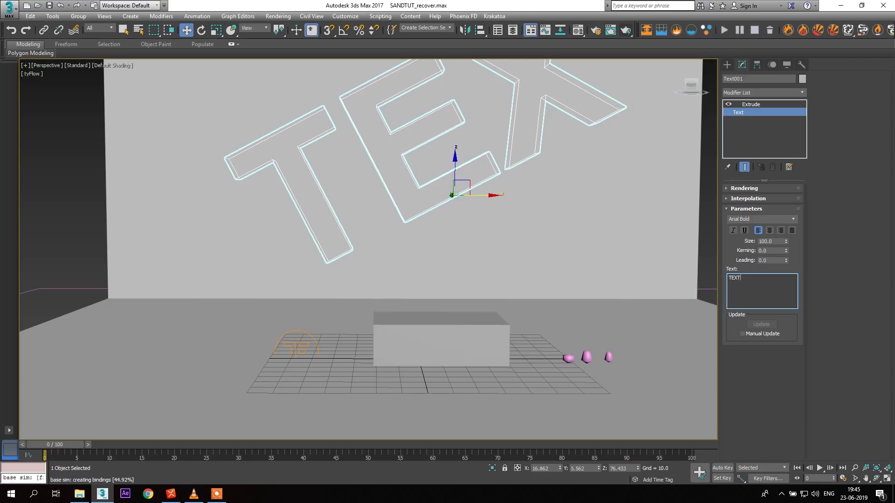
key("Return")
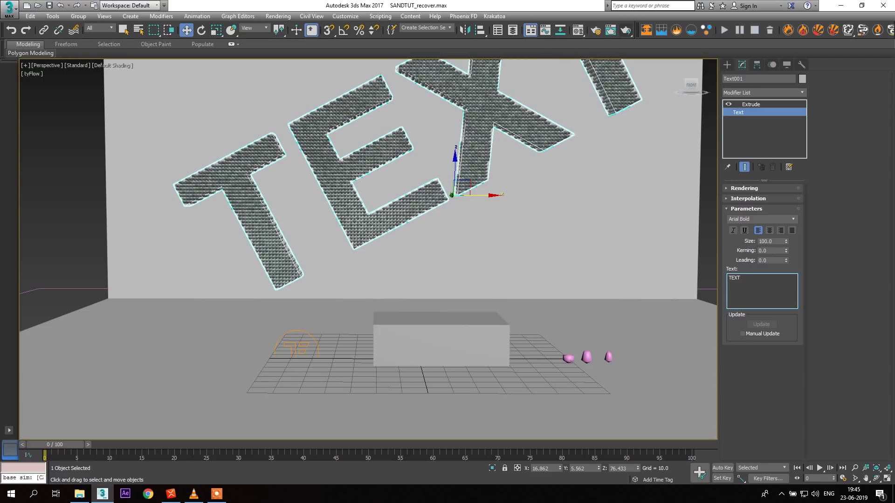
- Frame the whole word and play the base simulation to examine the letters collapsing over the box
middle_click_drag(462, 245, 450, 256)
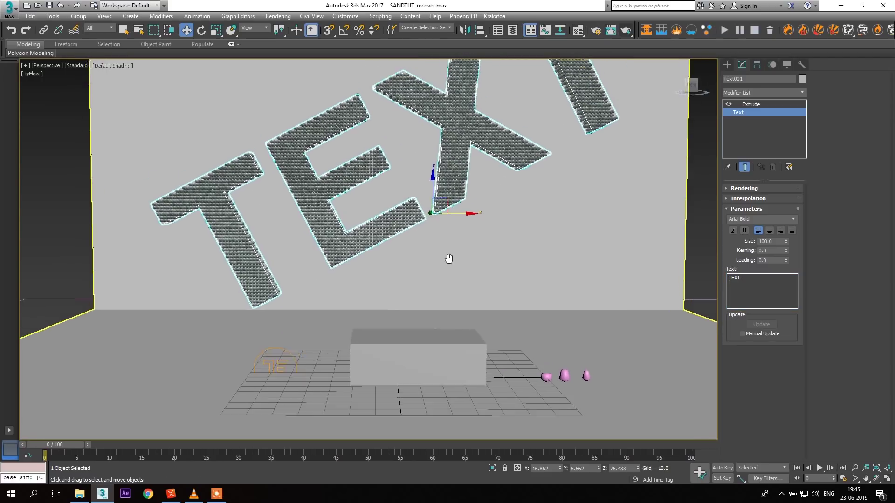
scroll(460, 258, "down", 4)
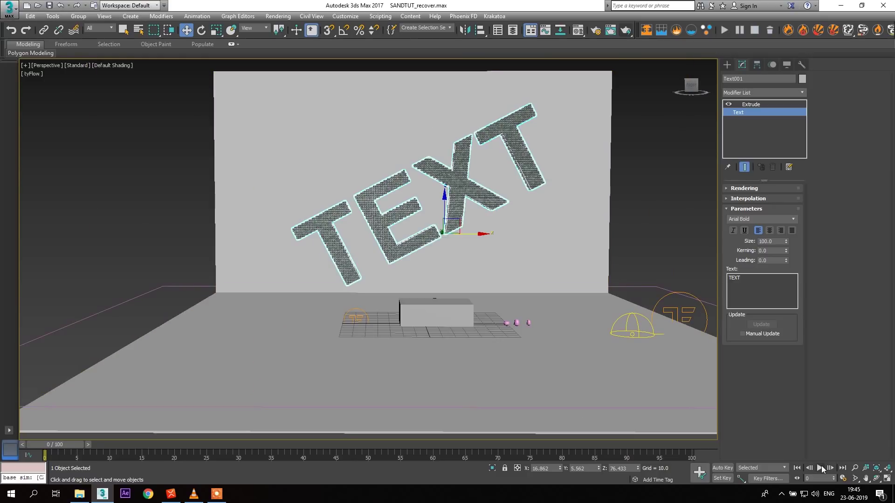
left_click(821, 468)
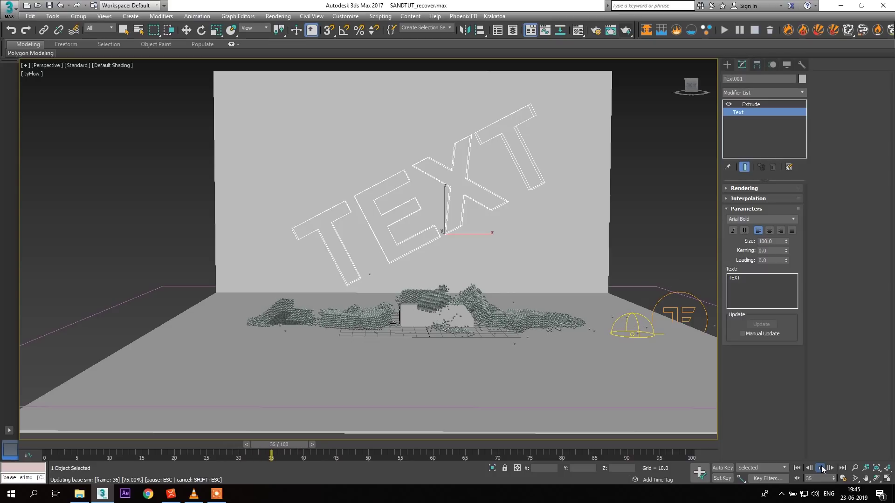
key("slash")
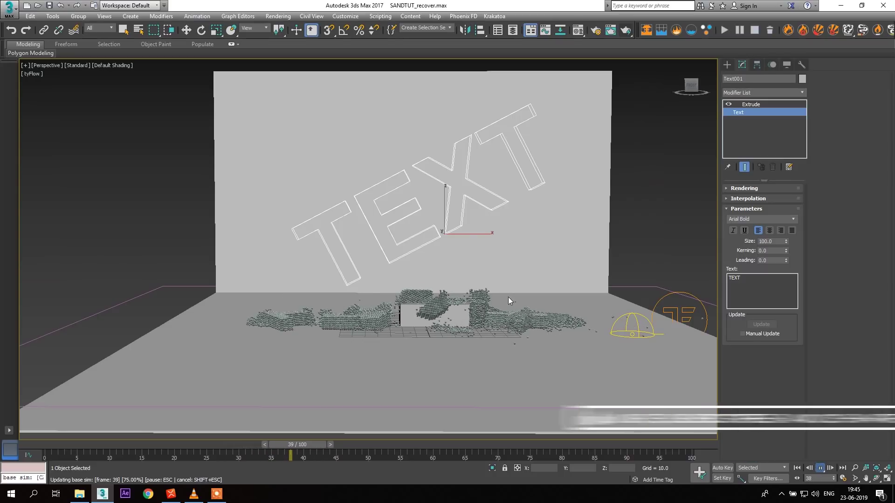
- Stop on the collapsed letters, rewind the simulation to frame 0, and clear the selection
scroll(508, 297, "up", 4)
scroll(508, 297, "down", 5)
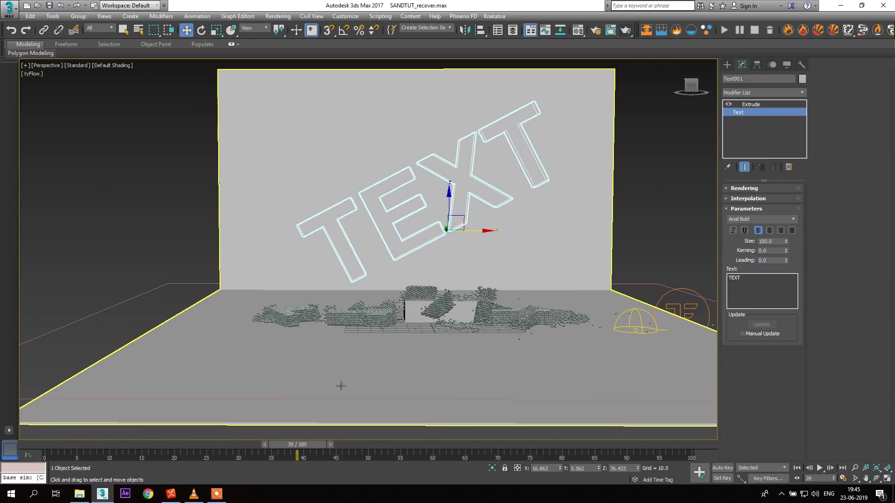
left_click_drag(66, 451, 37, 431)
left_click(184, 421)
key("w")
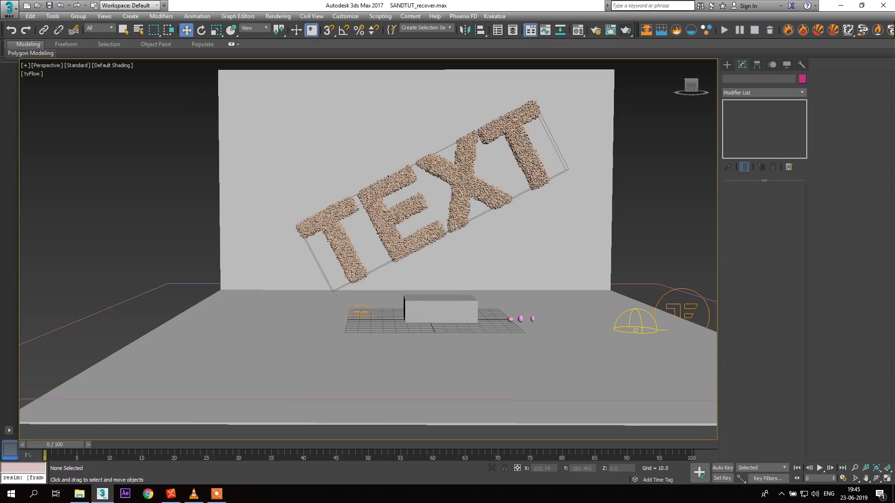
- Examine the stone-filled TEXT letters up close at frame 0 and play the resimulation to watch them fall toward the box
scroll(397, 209, "up", 3)
scroll(397, 208, "down", 5)
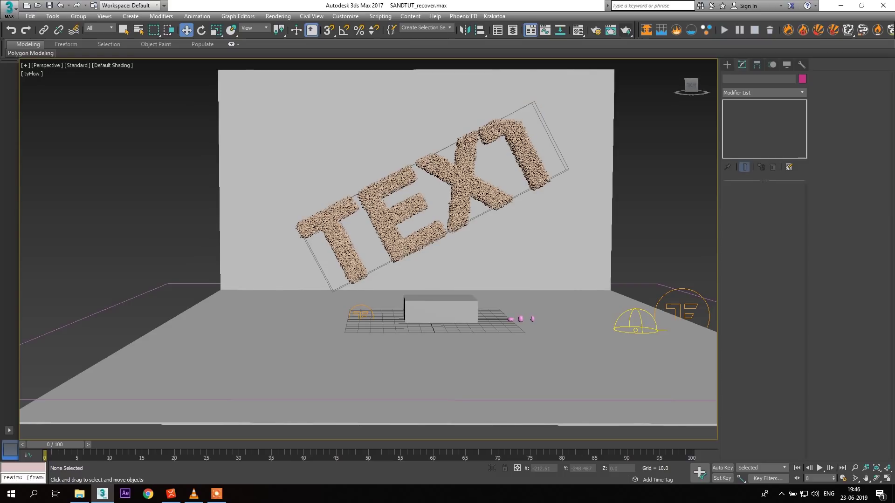
scroll(535, 100, "up", 3)
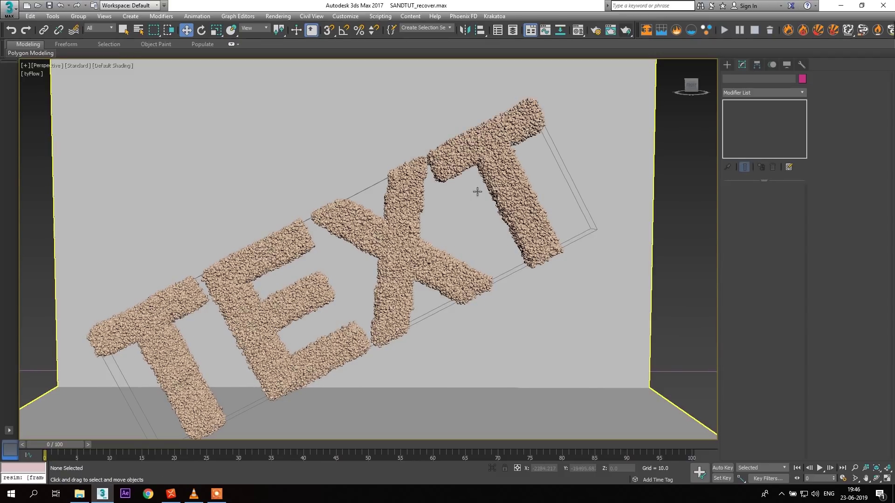
scroll(477, 191, "down", 8)
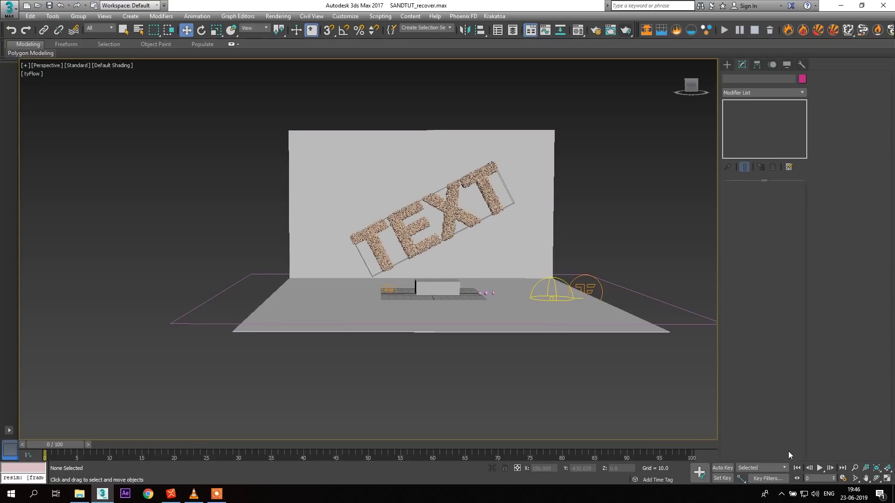
left_click(820, 468)
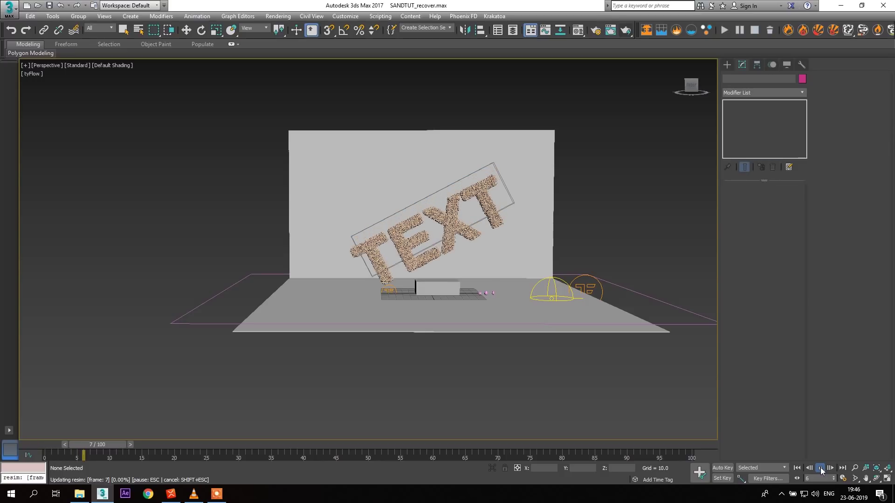
scroll(437, 266, "up", 3)
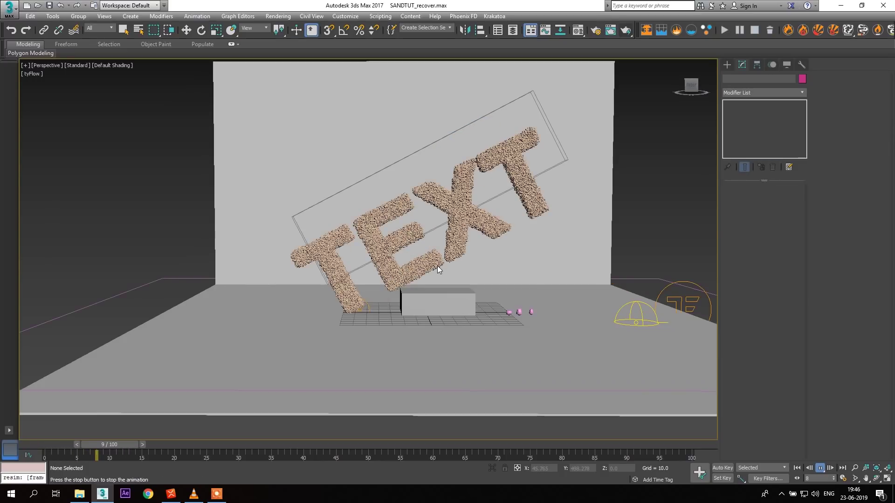